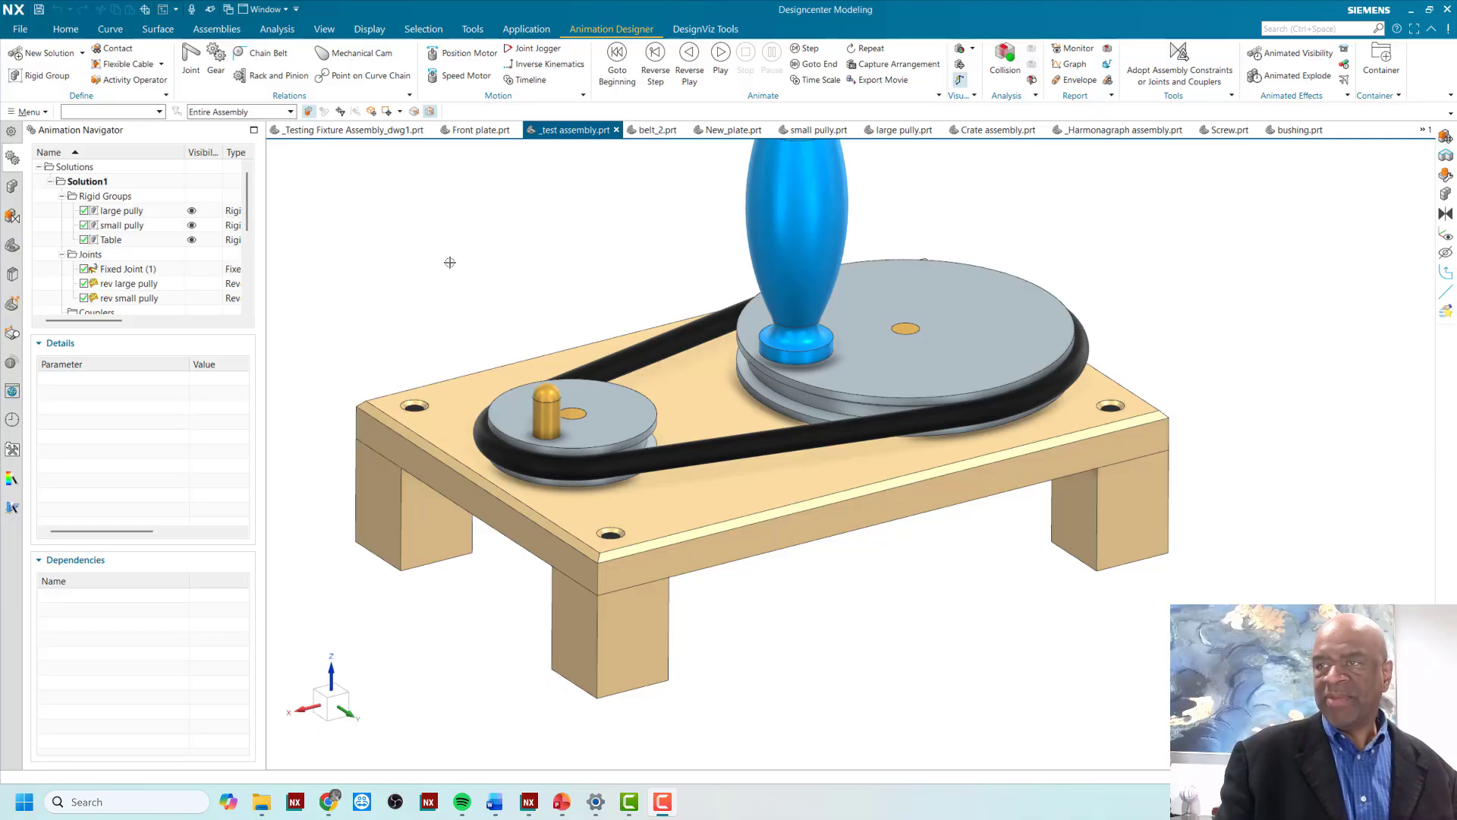
Examine the belt-driven pulley assembly from several angles, including a close view of the large pulley's belt groove
{"action": "middle_click_drag", "start_coordinate": [448, 261], "coordinate": [463, 326]}
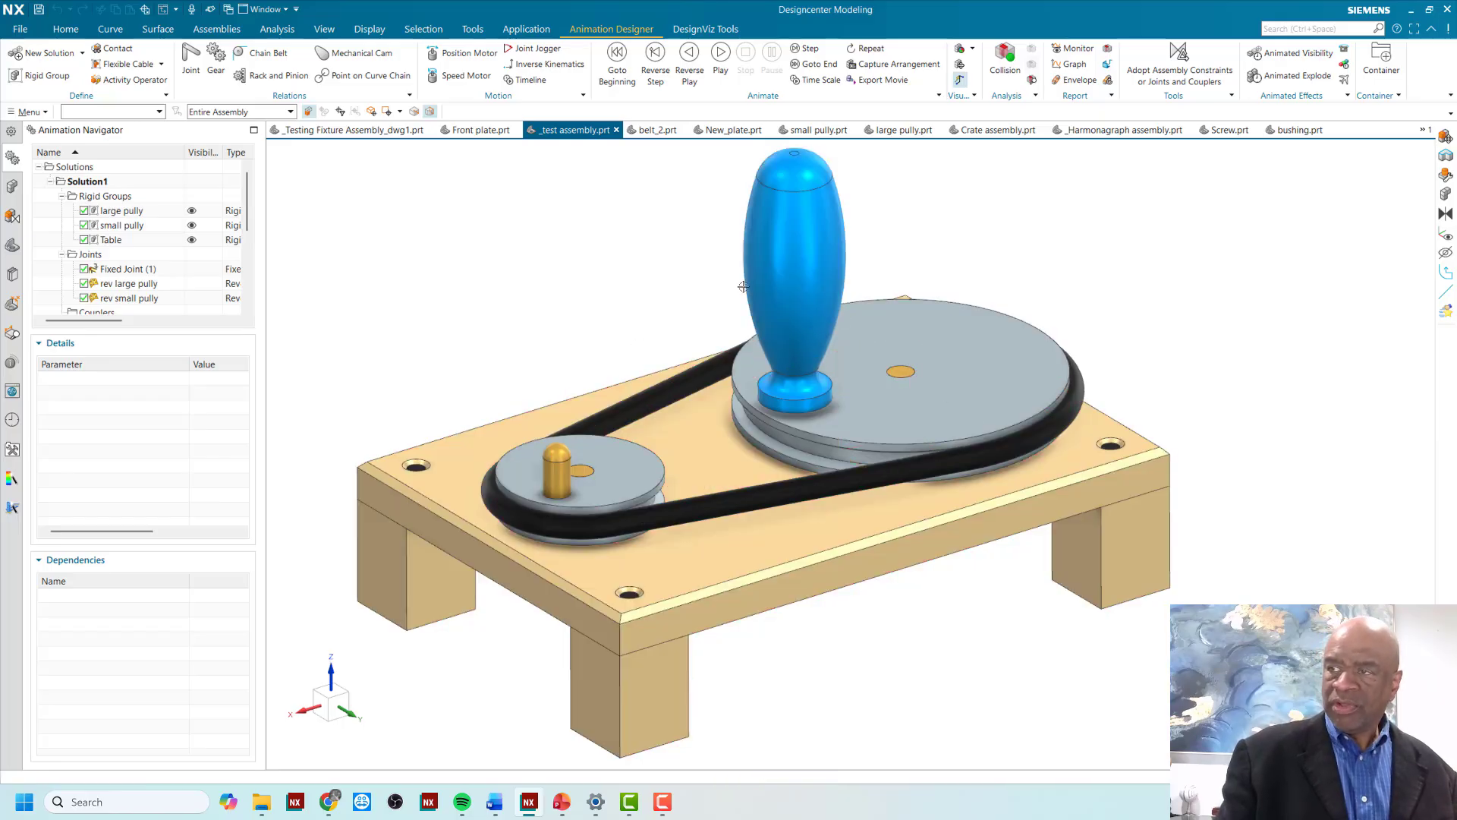
{"action": "middle_click_drag", "start_coordinate": [575, 323], "coordinate": [579, 335]}
{"action": "middle_click_drag", "start_coordinate": [492, 318], "coordinate": [486, 287]}
{"action": "scroll", "coordinate": [781, 413], "scroll_direction": "up", "scroll_amount": 5}
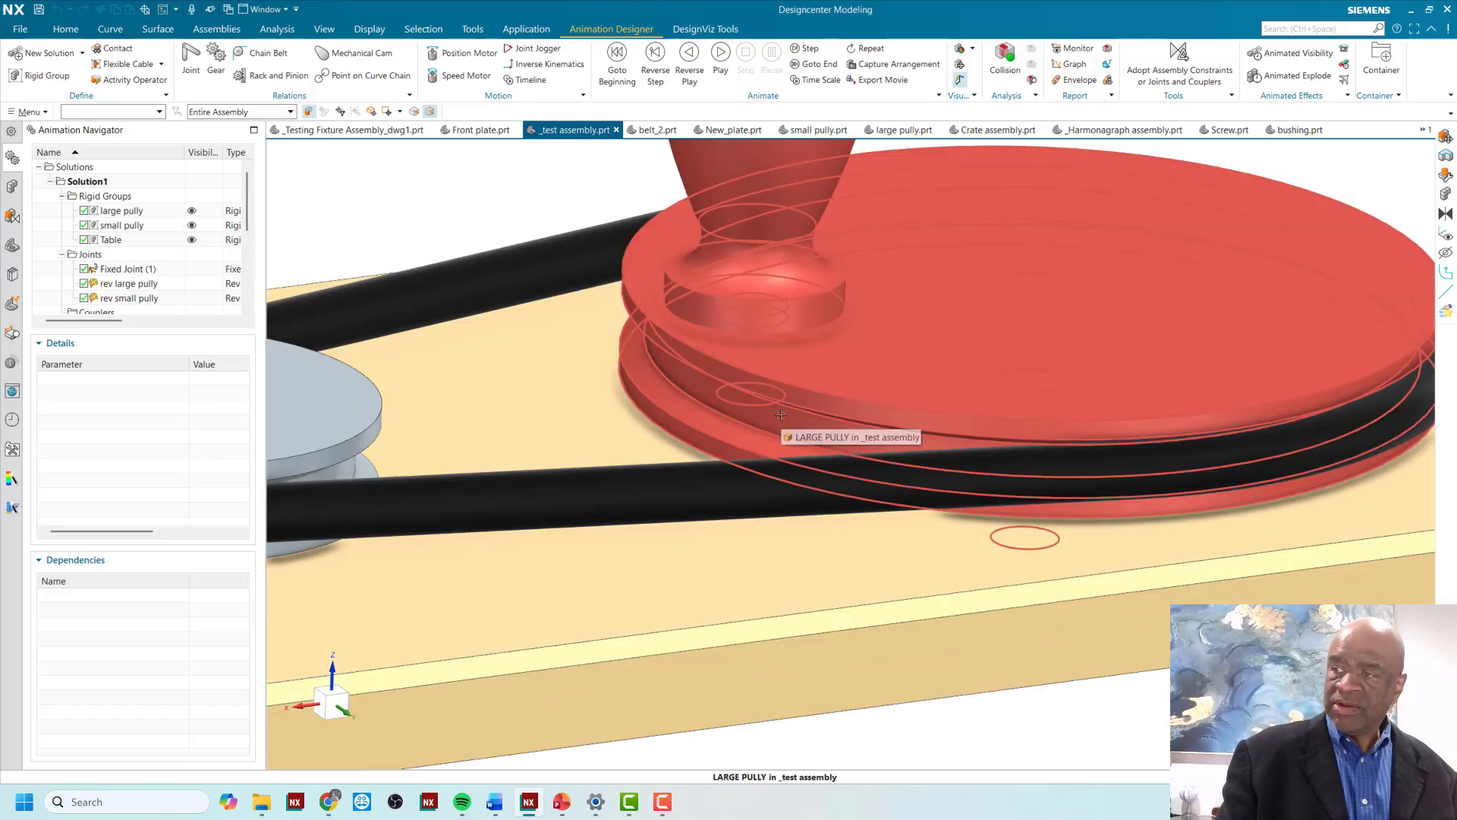
{"action": "scroll", "coordinate": [780, 413], "scroll_direction": "down", "scroll_amount": 5}
{"action": "middle_click_drag", "start_coordinate": [655, 330], "coordinate": [599, 390]}
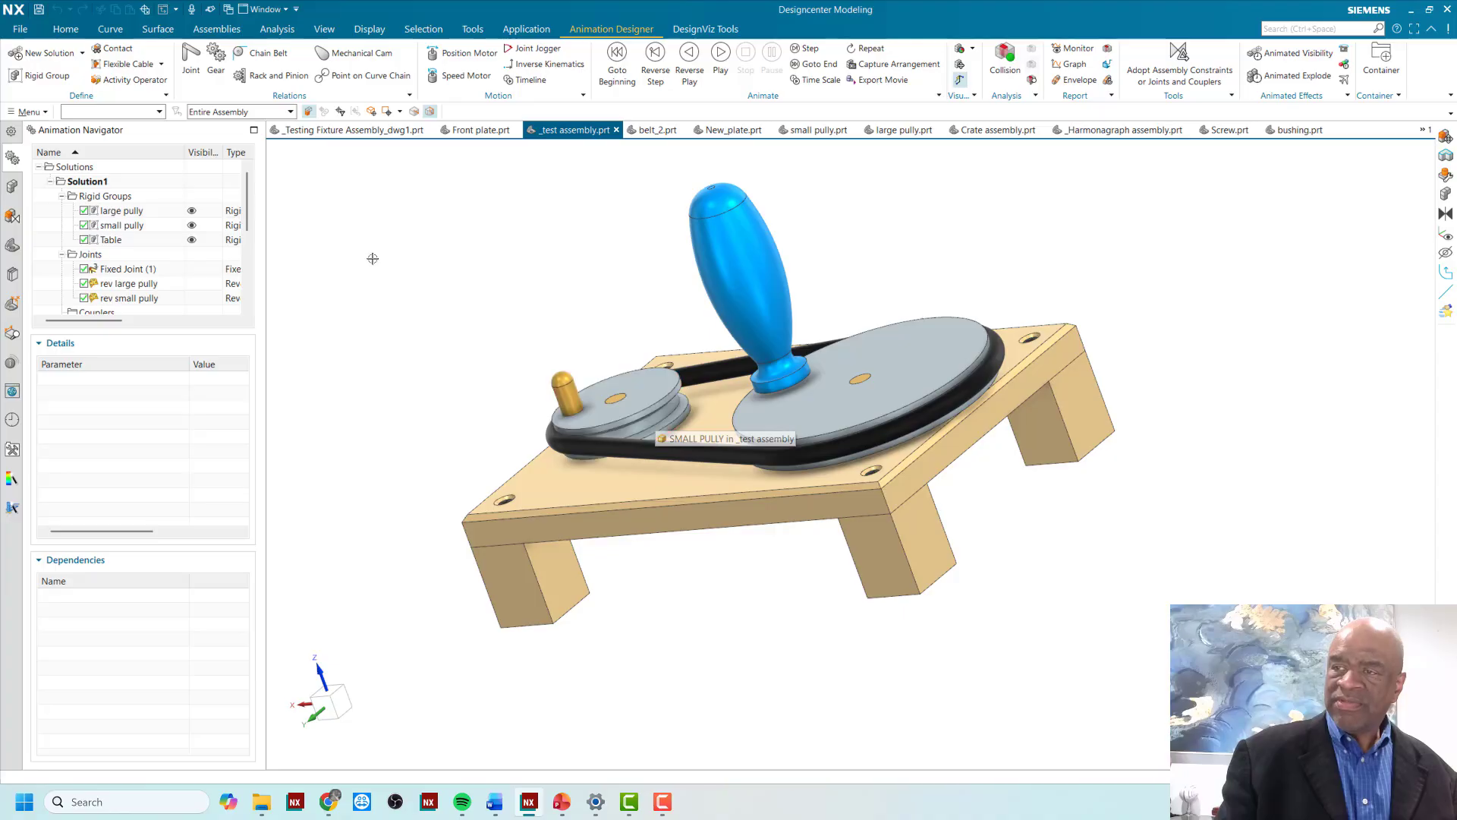
{"action": "middle_click_drag", "start_coordinate": [400, 270], "coordinate": [480, 285]}
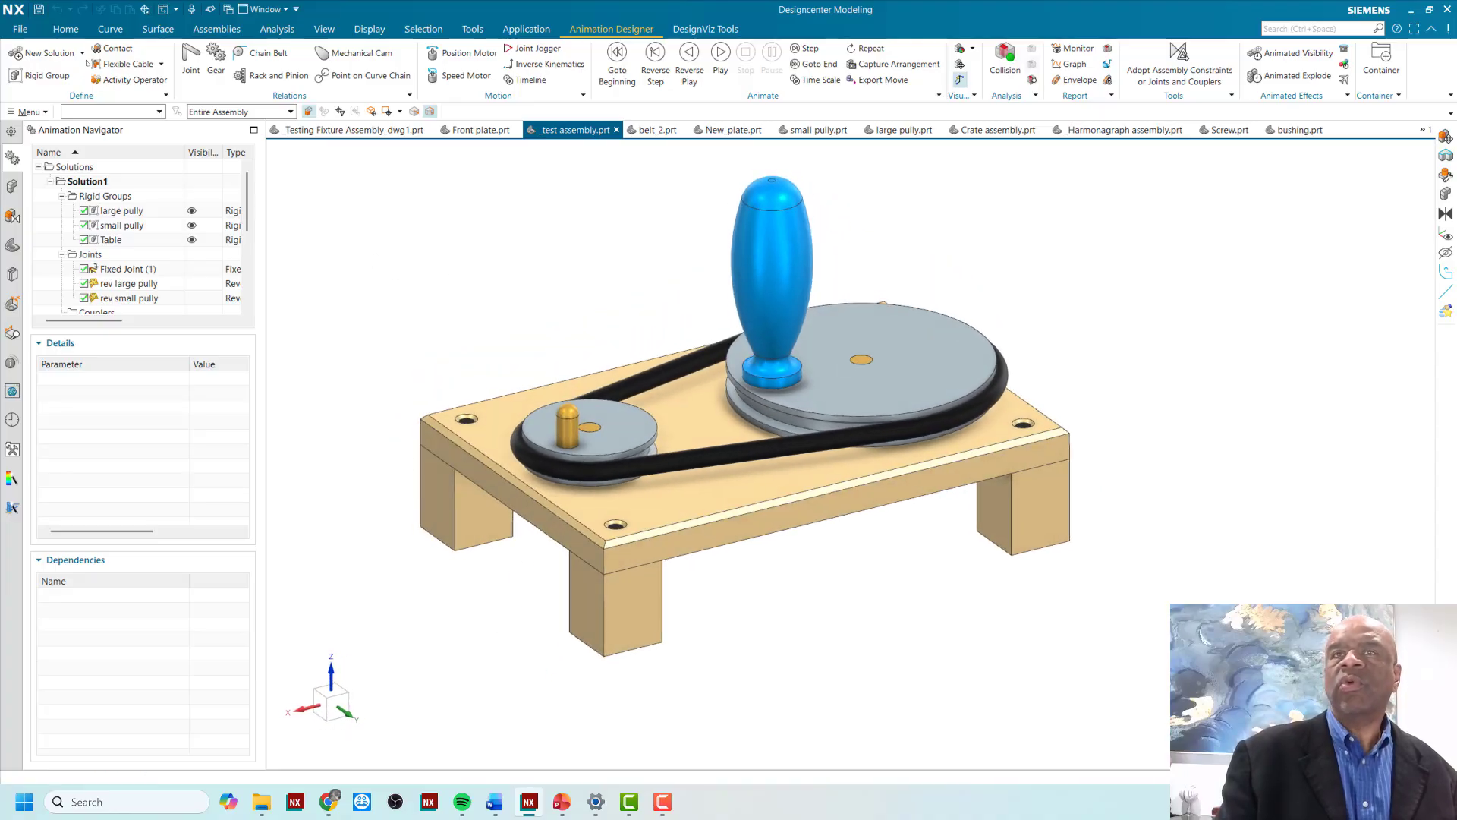
Measure the diameter of the large pulley's belt groove face
{"action": "left_click", "coordinate": [277, 29]}
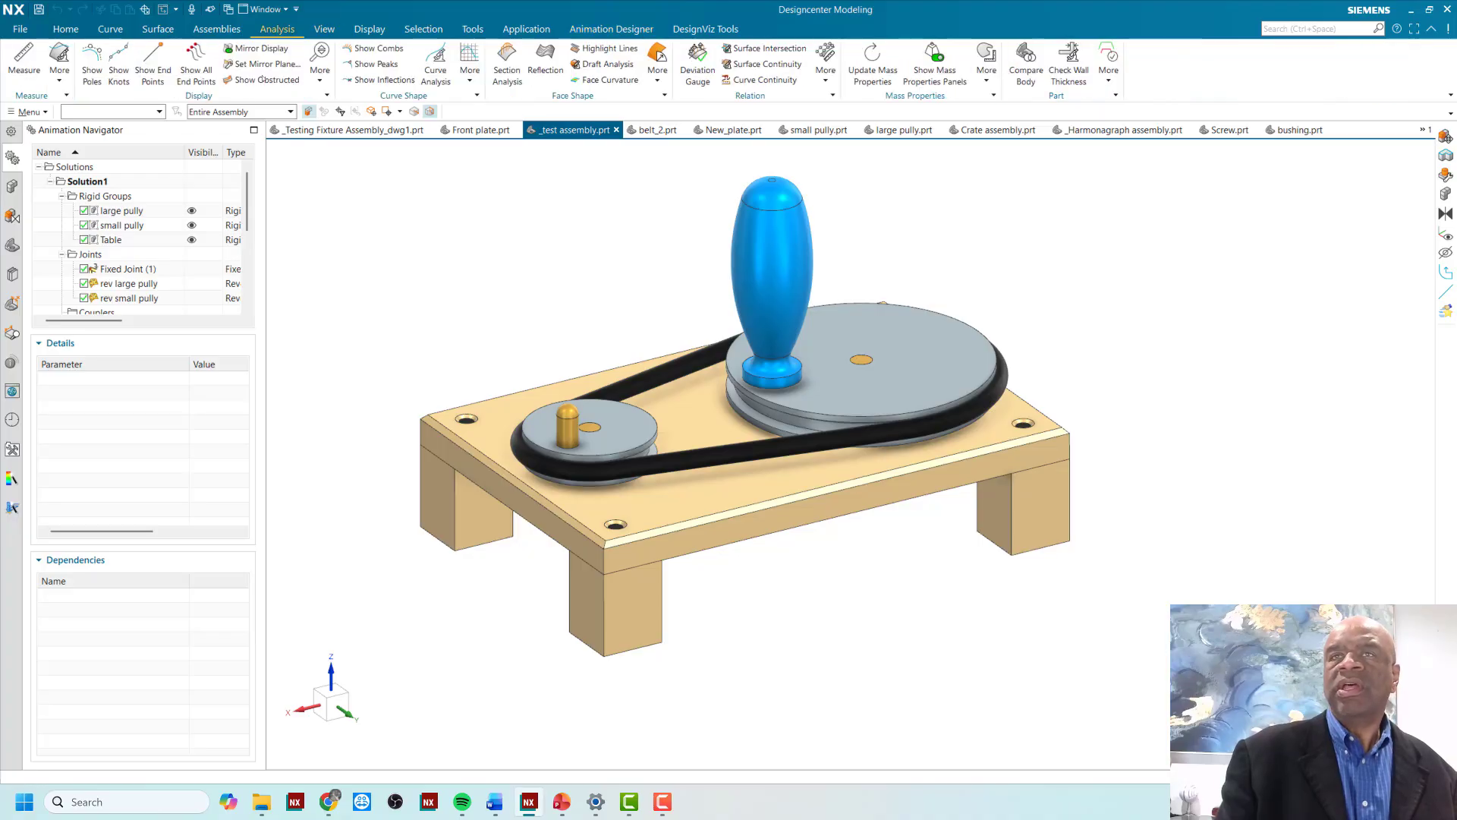
{"action": "left_click", "coordinate": [23, 57]}
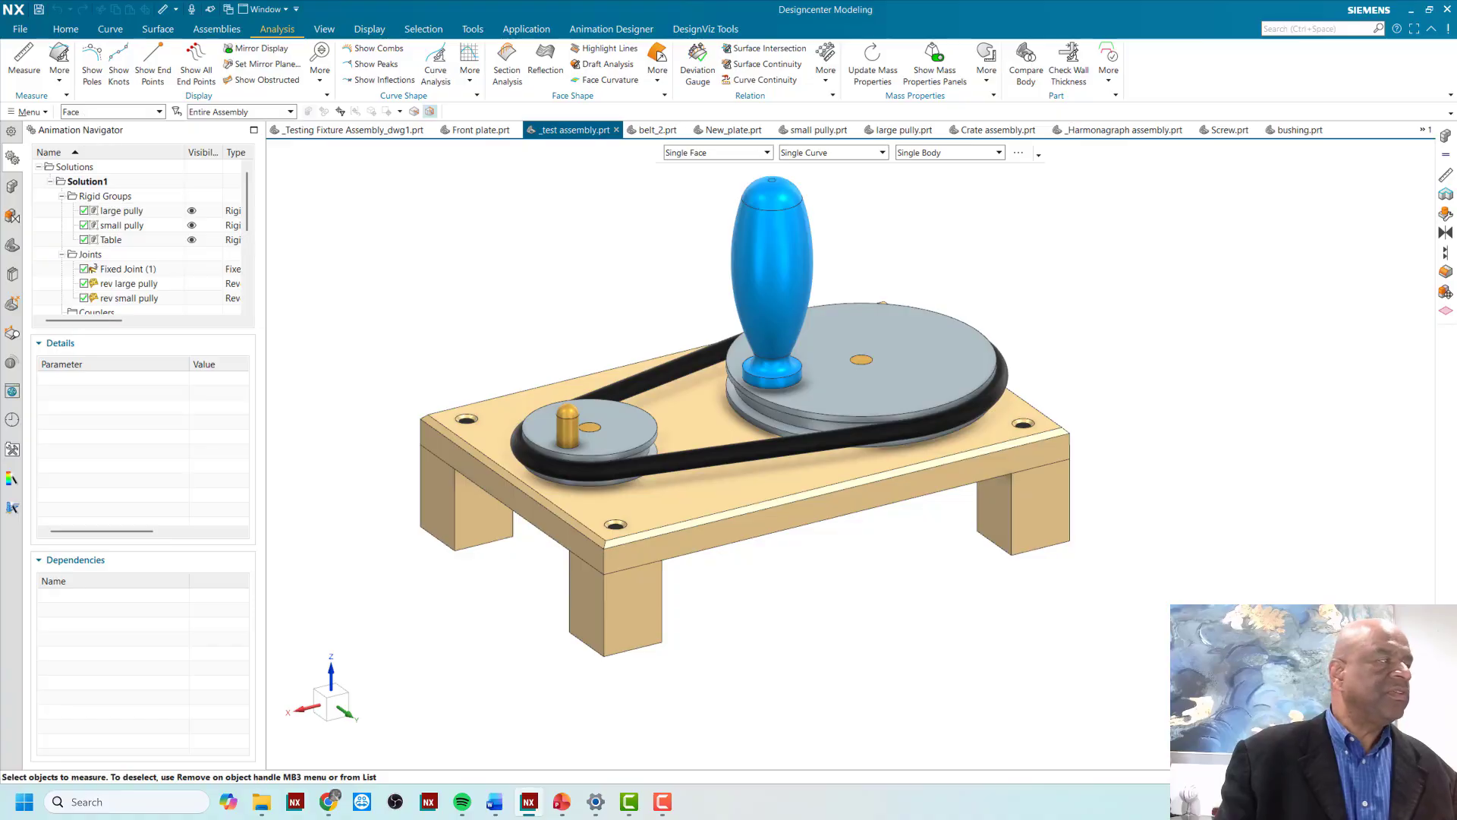
{"action": "left_click", "coordinate": [782, 414]}
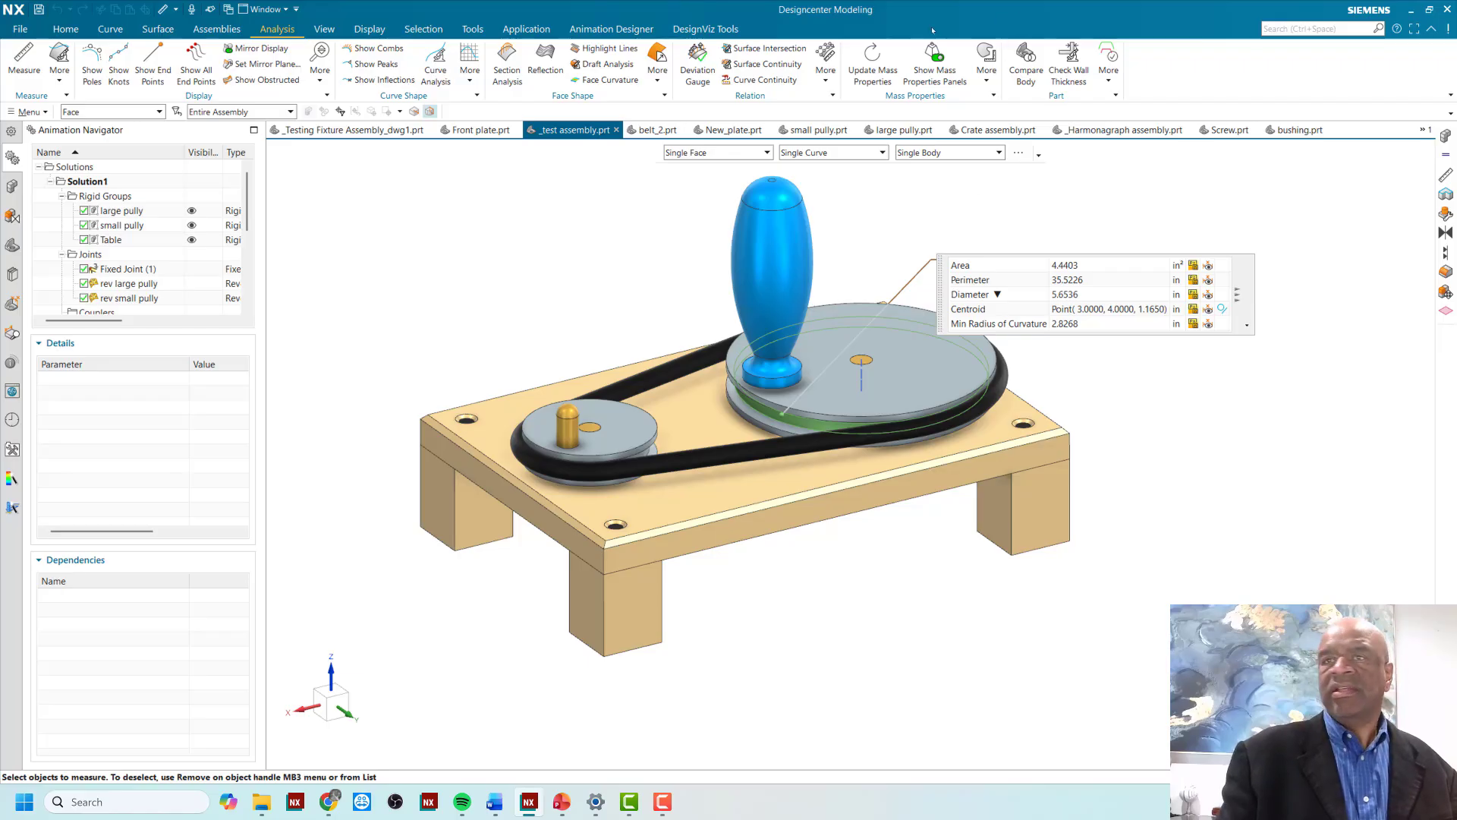
Reposition the application window so the off-screen Measure dialog is reachable, and cancel the measurement
{"action": "left_click_drag", "start_coordinate": [1211, 37], "coordinate": [1241, 195]}
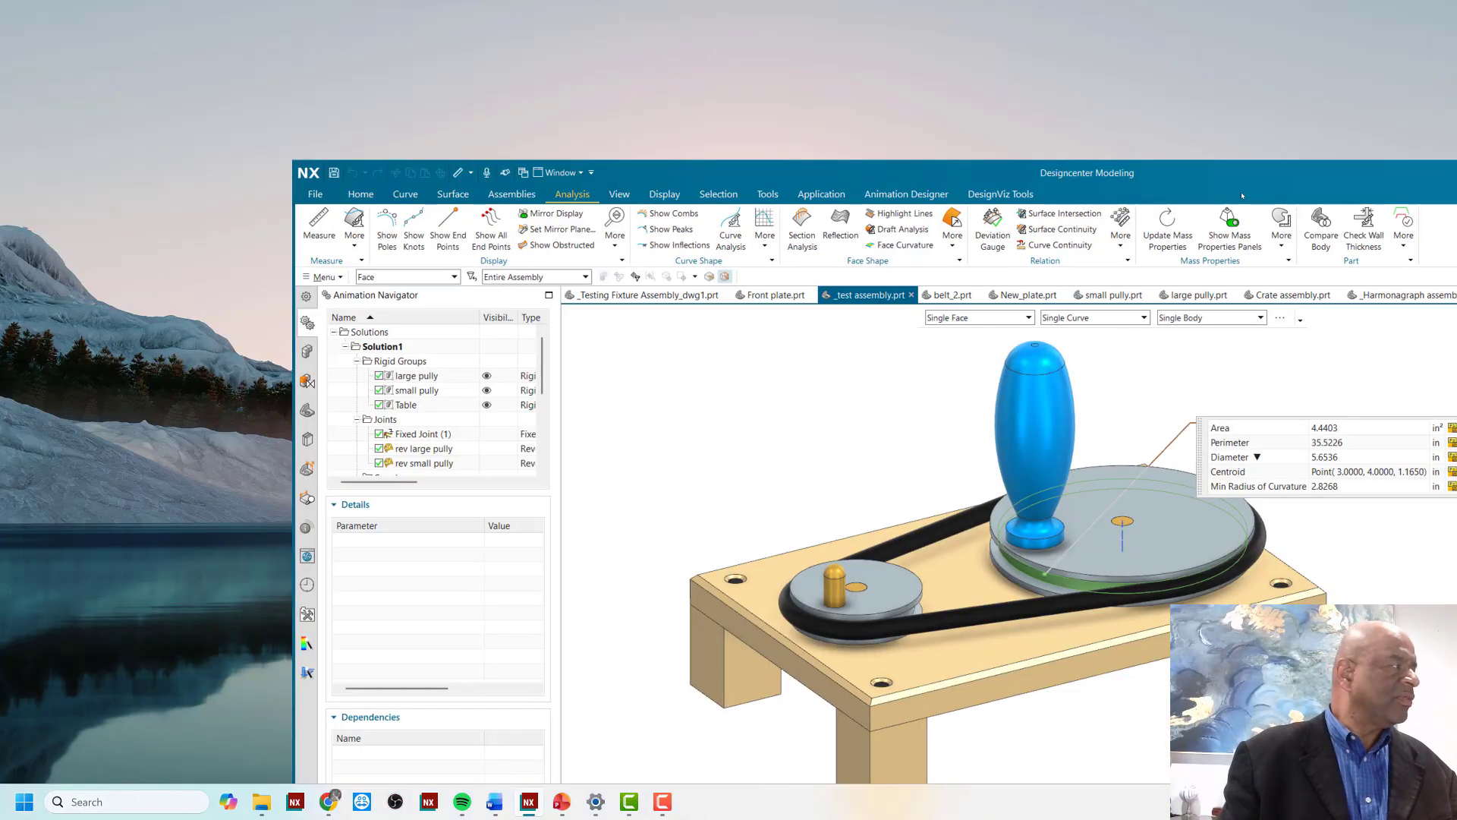
{"action": "left_click_drag", "start_coordinate": [1086, 175], "coordinate": [1417, 172]}
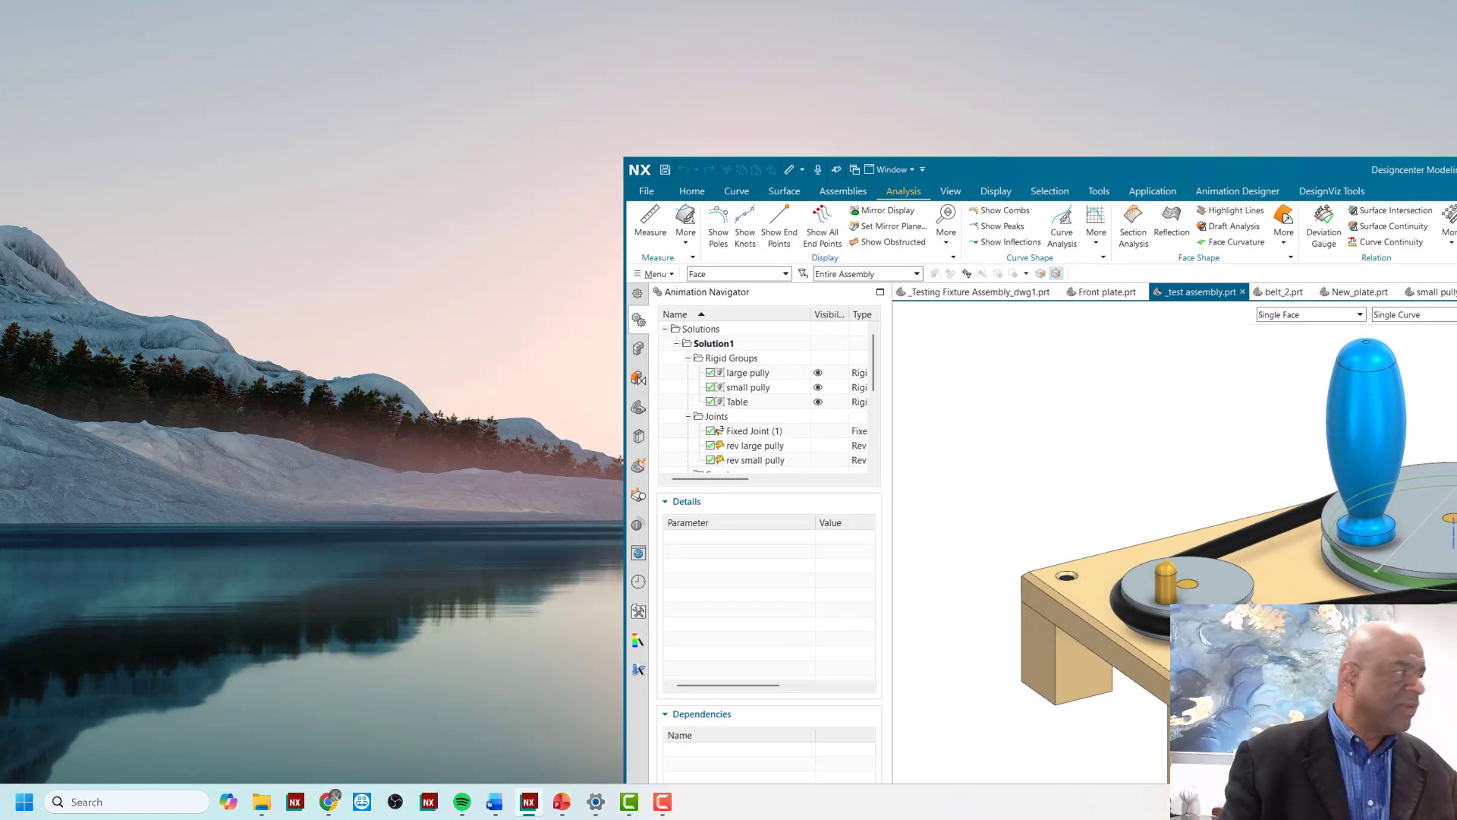
{"action": "left_click_drag", "start_coordinate": [0, 231], "coordinate": [994, 224]}
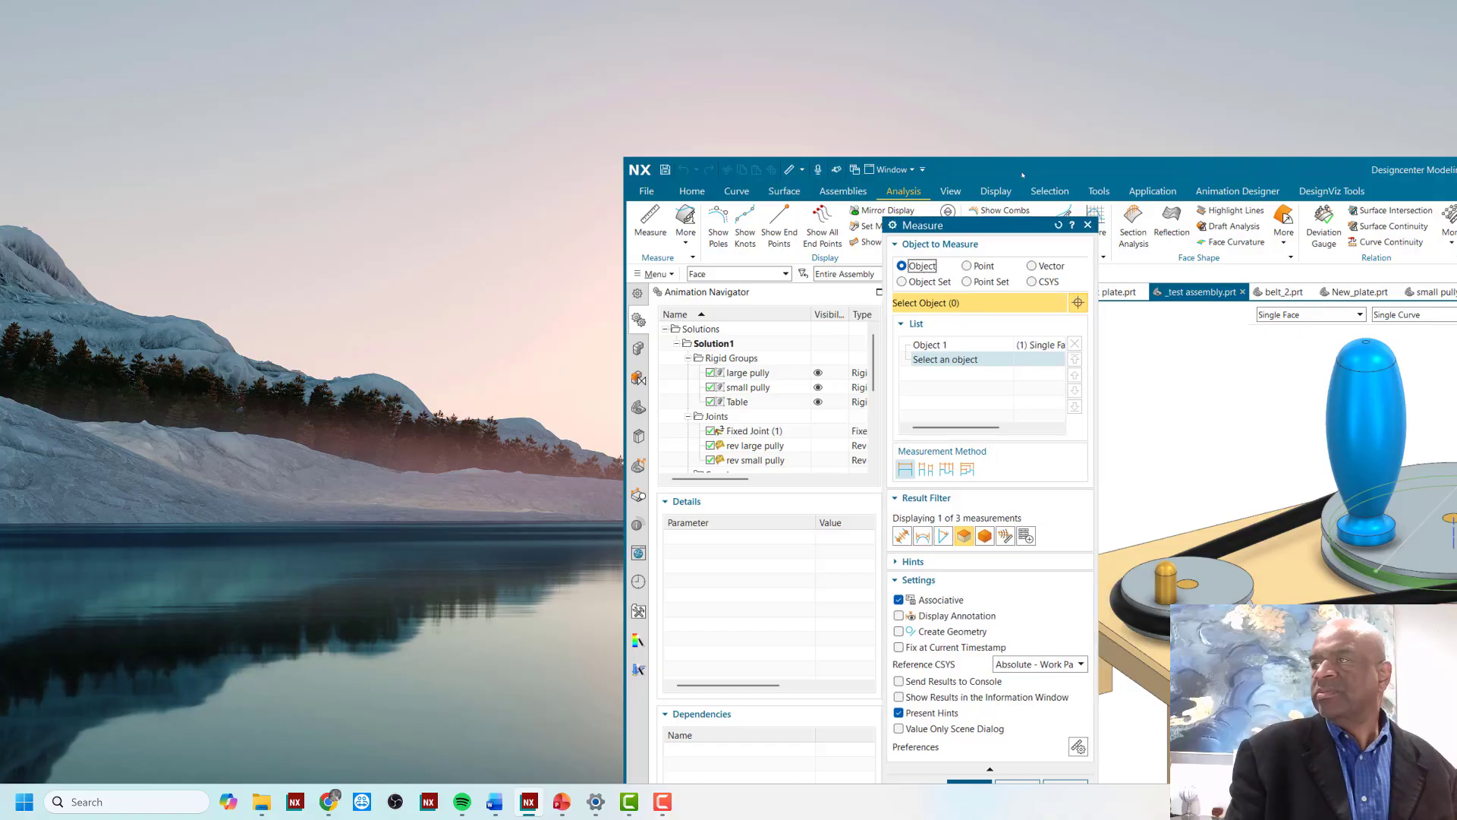
{"action": "left_click_drag", "start_coordinate": [1022, 175], "coordinate": [436, 17]}
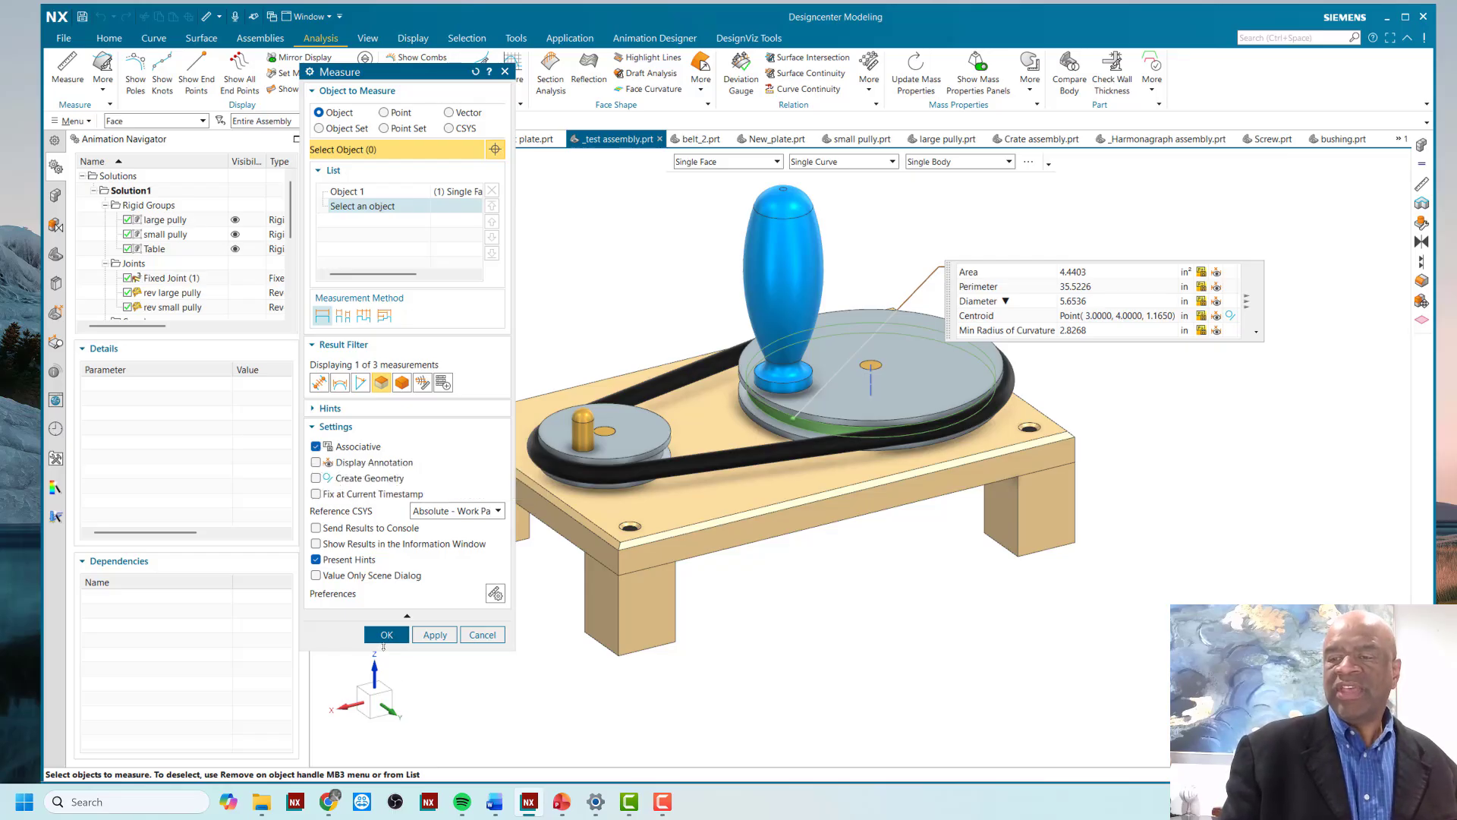
{"action": "left_click", "coordinate": [481, 635]}
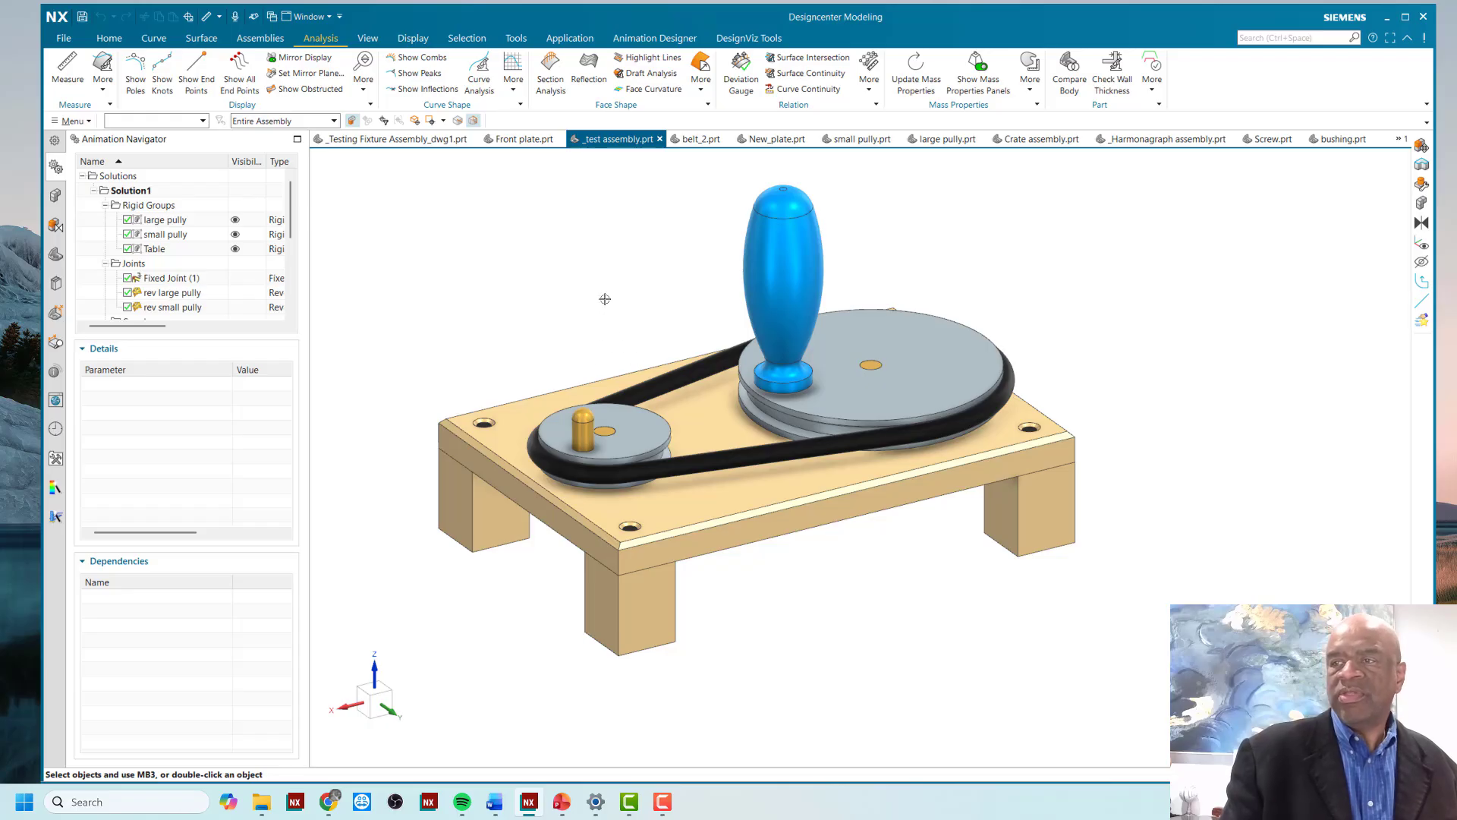
Identify the large pully, small pully and New_plate components of the assembly by highlighting each one in the model
{"action": "mouse_move", "coordinate": [579, 276]}
{"action": "middle_mouse_down"}
{"action": "mouse_move", "coordinate": [585, 319]}
{"action": "mouse_move", "coordinate": [574, 270]}
{"action": "mouse_move", "coordinate": [598, 273]}
{"action": "mouse_move", "coordinate": [580, 280]}
{"action": "middle_mouse_up"}
{"action": "left_click", "coordinate": [55, 195]}
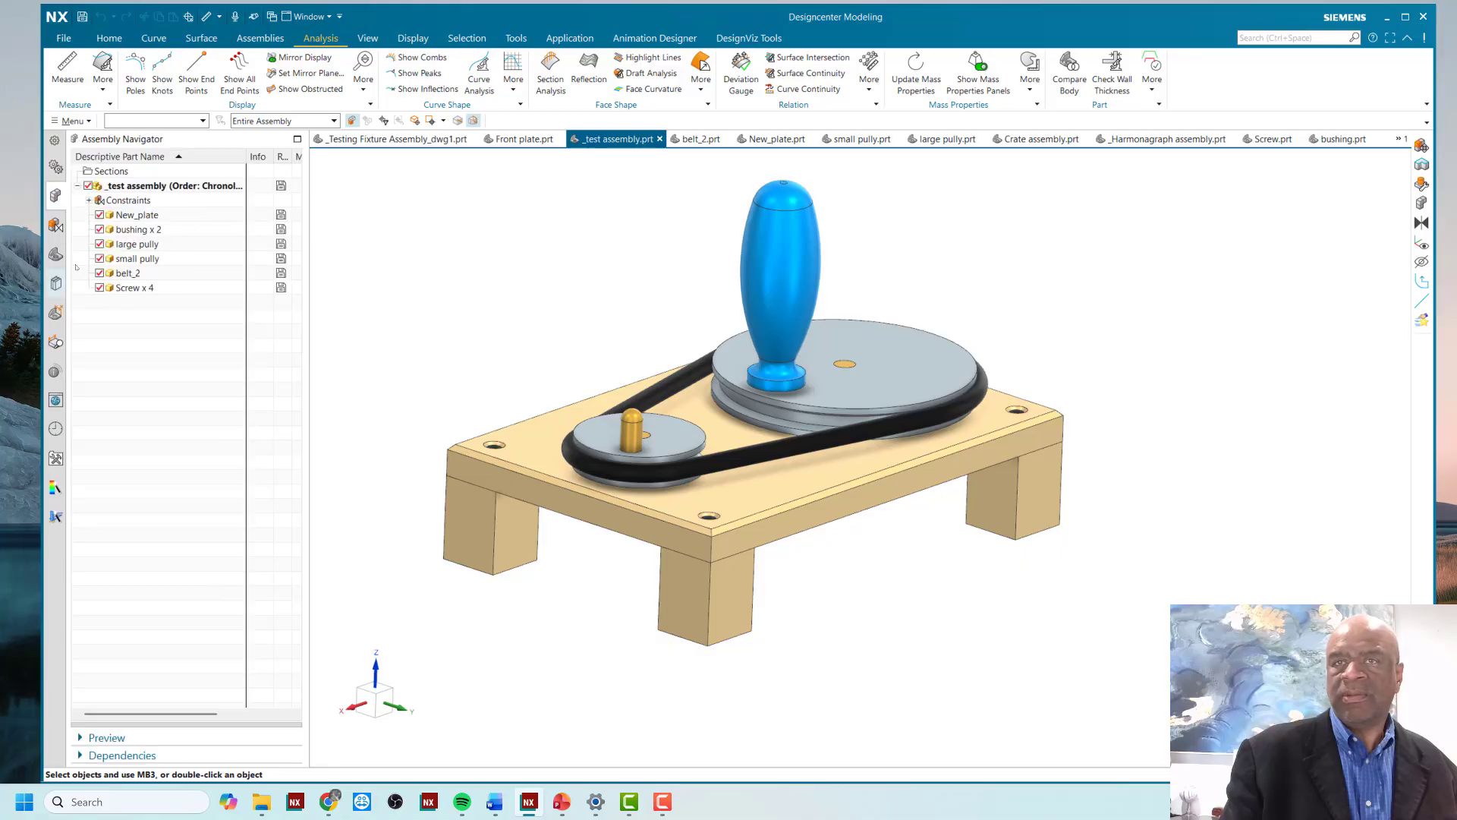
{"action": "left_click", "coordinate": [144, 245]}
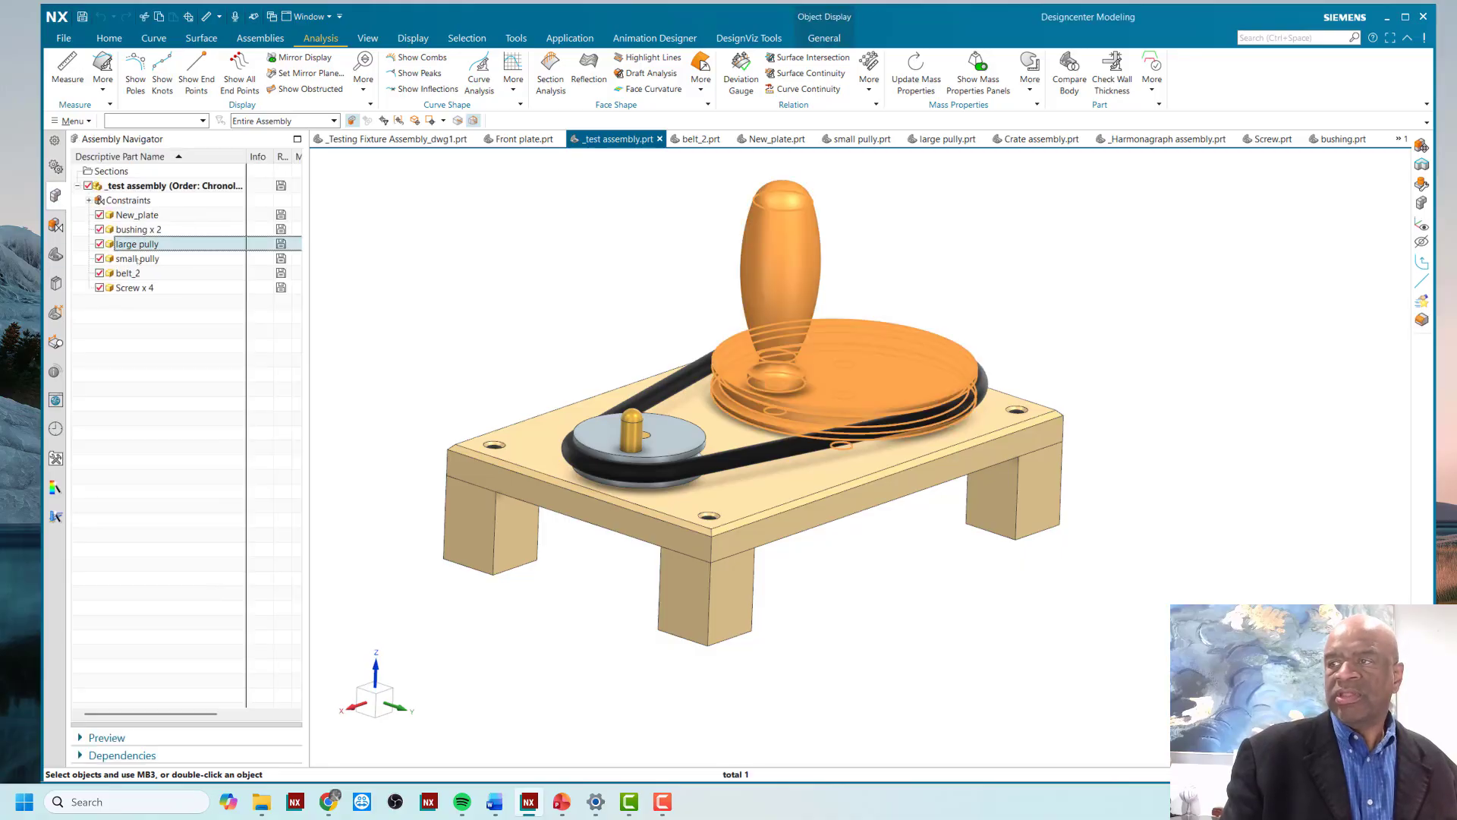
{"action": "left_click", "coordinate": [137, 258]}
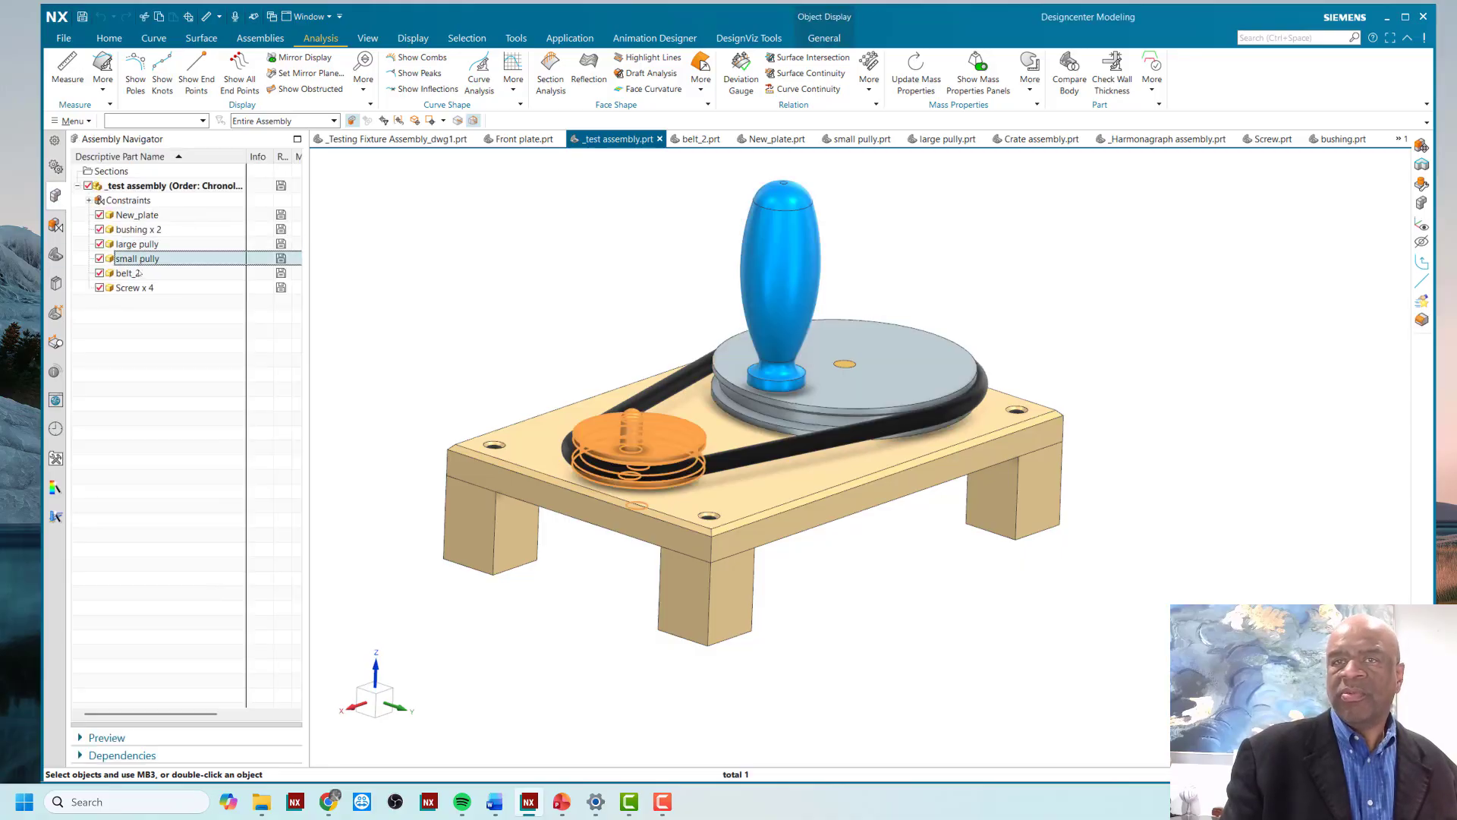
{"action": "left_click", "coordinate": [147, 218]}
{"action": "left_click", "coordinate": [522, 293]}
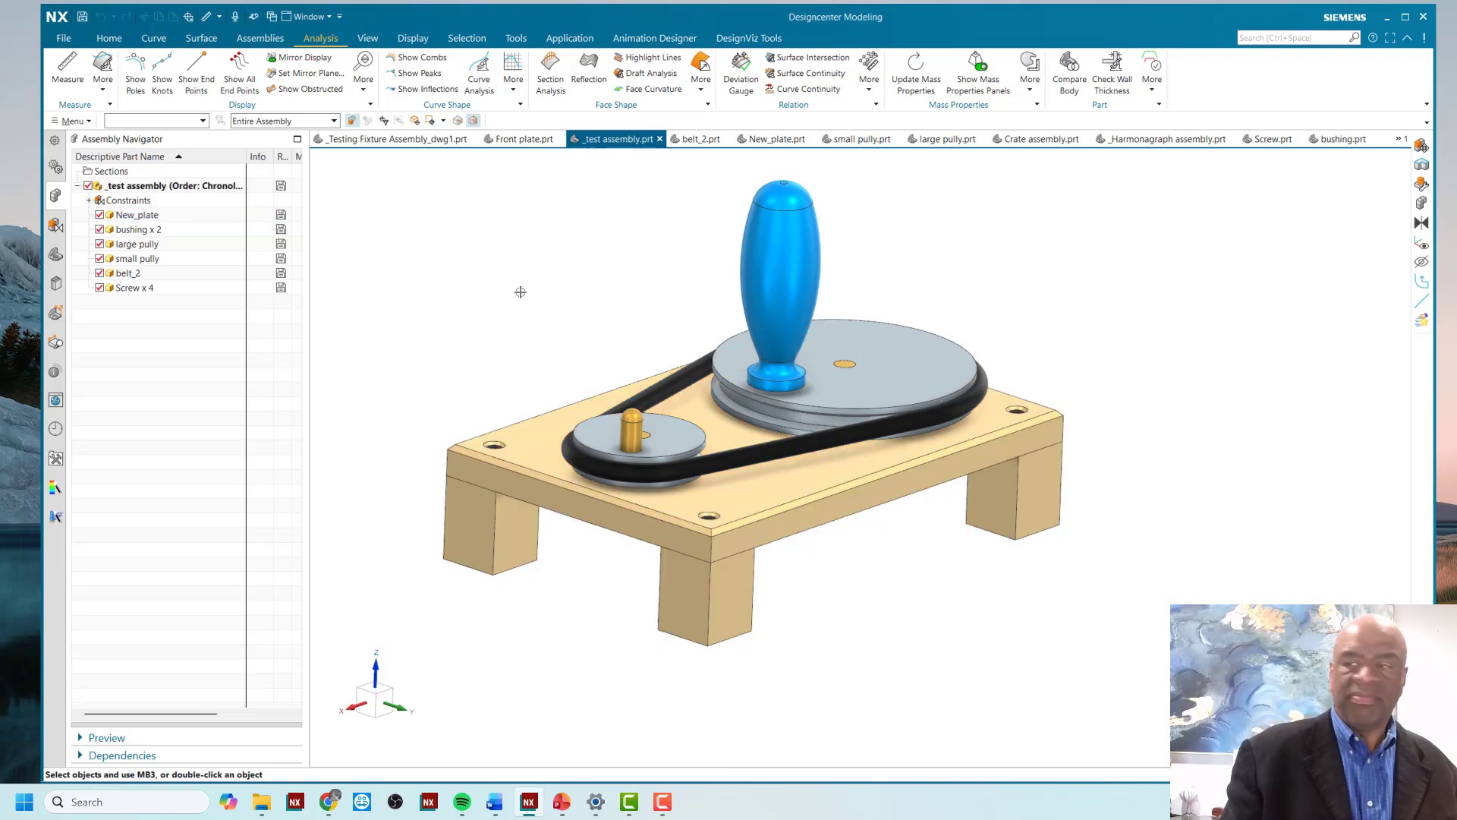
{"action": "middle_click_drag", "start_coordinate": [444, 294], "coordinate": [462, 309]}
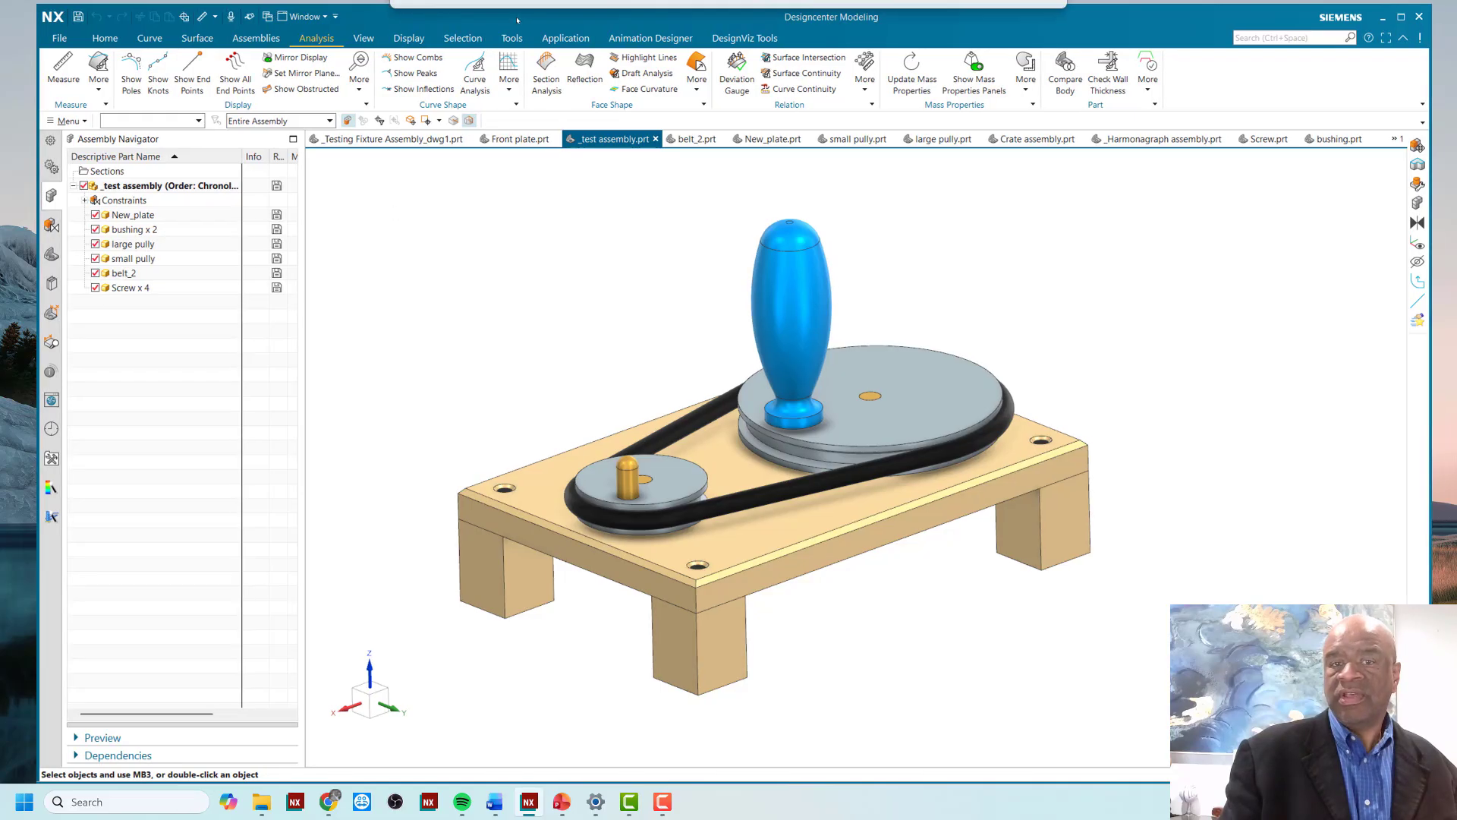
{"action": "left_click_drag", "start_coordinate": [521, 20], "coordinate": [516, 19]}
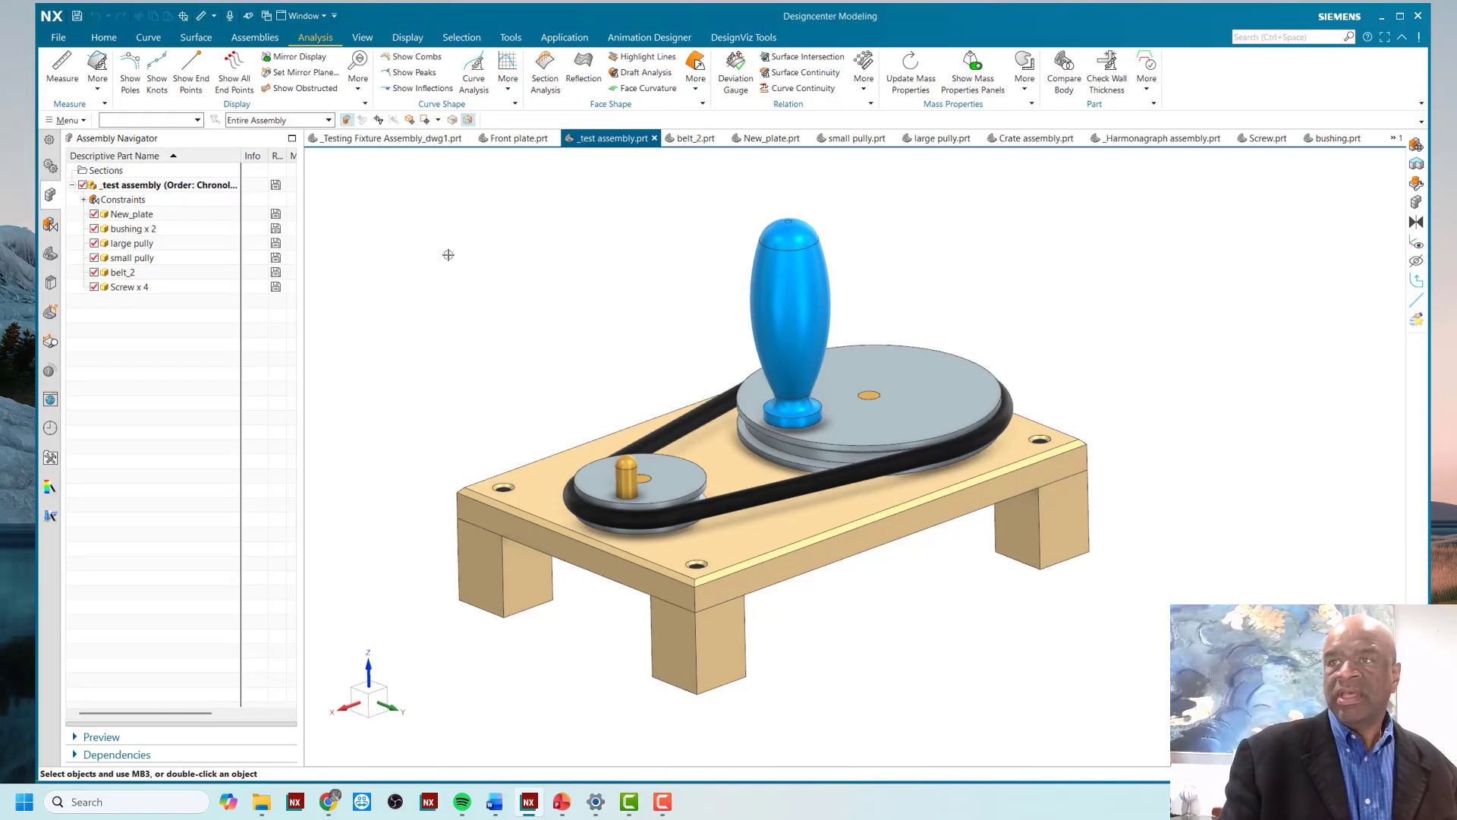
Review the assembly's expressions for Large_d, Small_d and the Multiplier formula, widening the name column to read them, and close the list
{"action": "key", "text": "ctrl+e"}
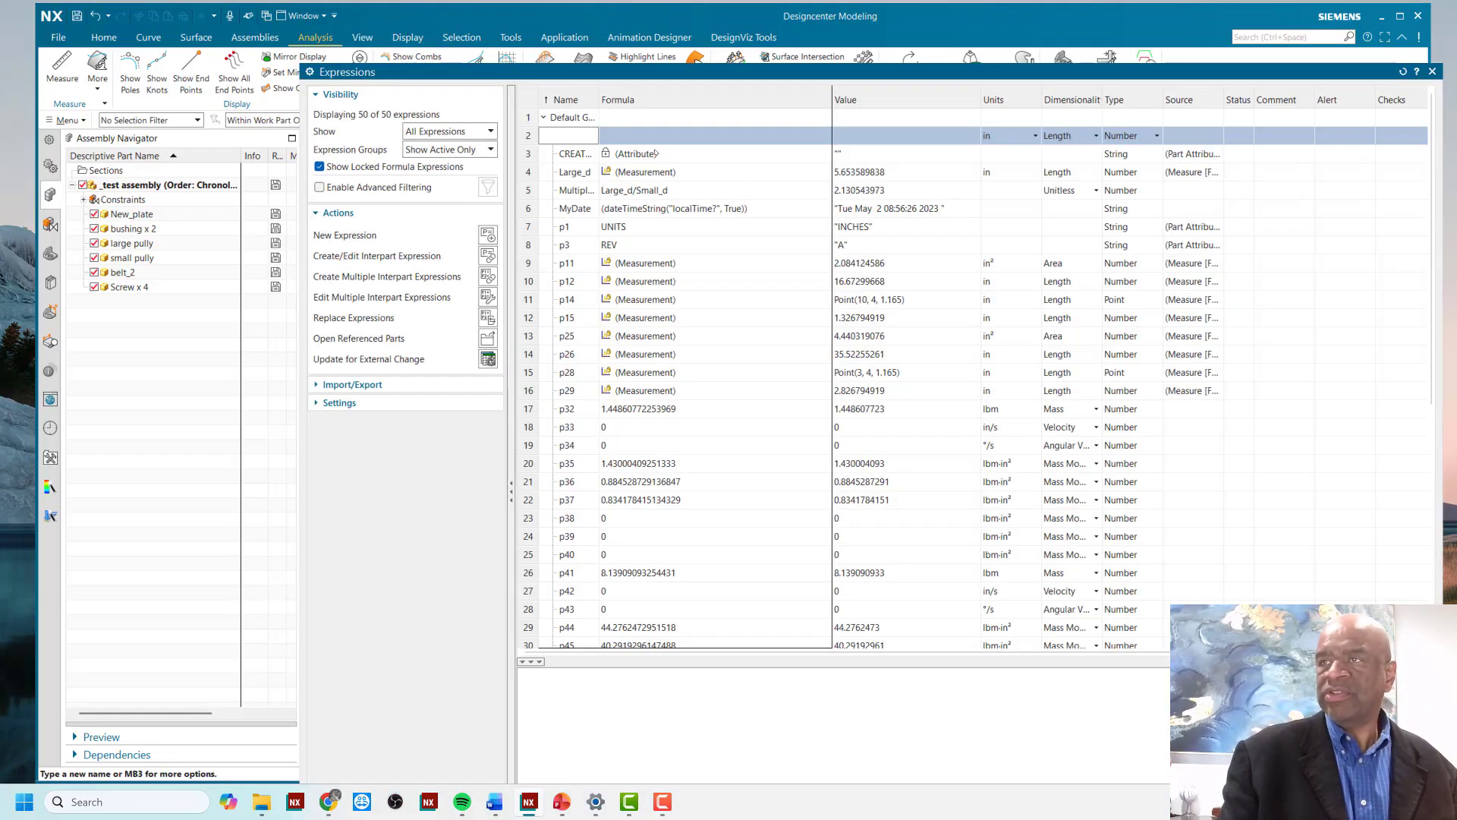
{"action": "left_click_drag", "start_coordinate": [599, 101], "coordinate": [704, 105]}
{"action": "scroll", "coordinate": [605, 345], "scroll_direction": "down", "scroll_amount": 1}
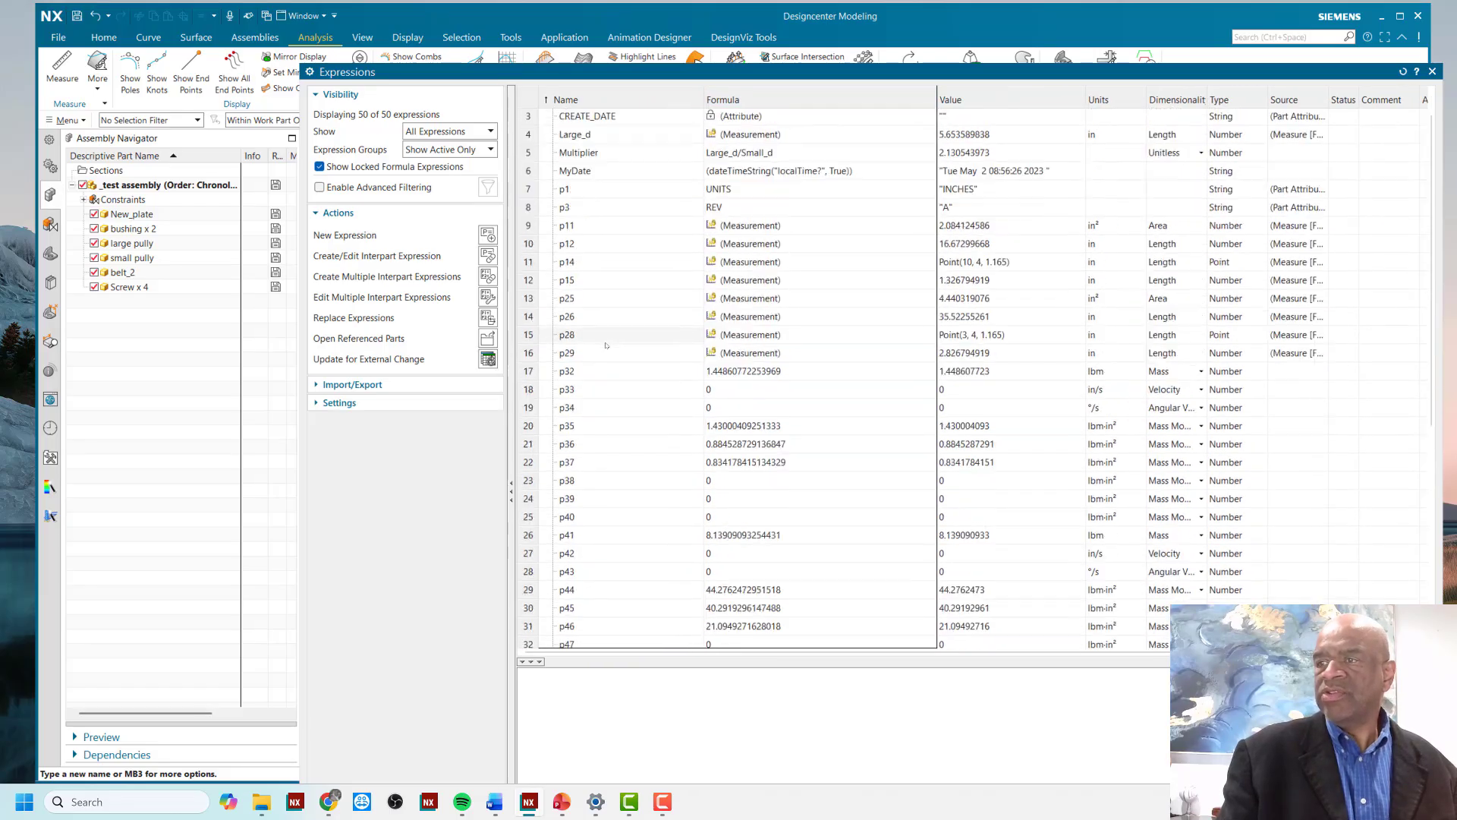
{"action": "scroll", "coordinate": [584, 338], "scroll_direction": "up", "scroll_amount": 1}
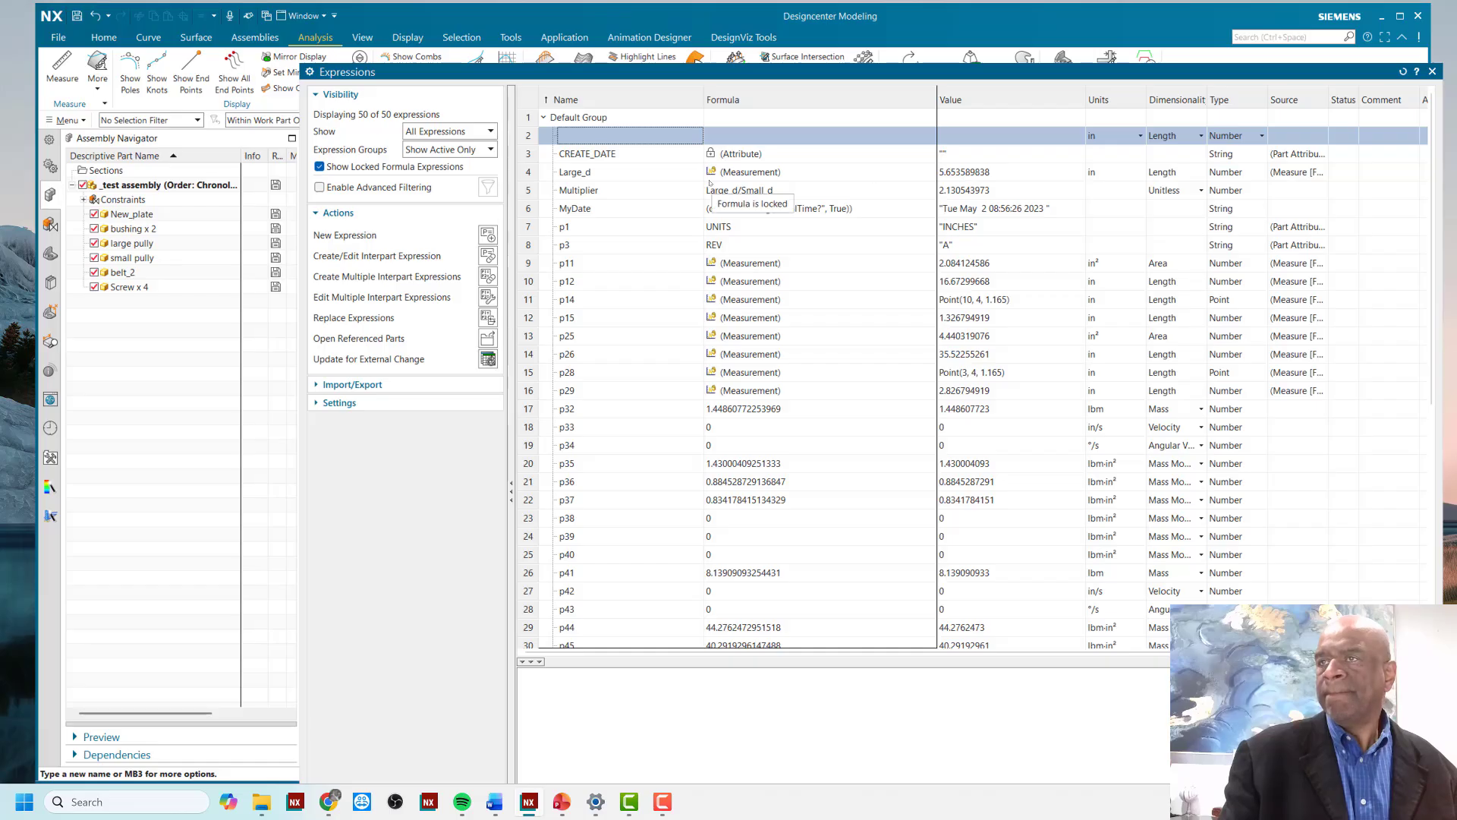
{"action": "scroll", "coordinate": [638, 240], "scroll_direction": "down", "scroll_amount": 3}
{"action": "scroll", "coordinate": [643, 378], "scroll_direction": "down", "scroll_amount": 5}
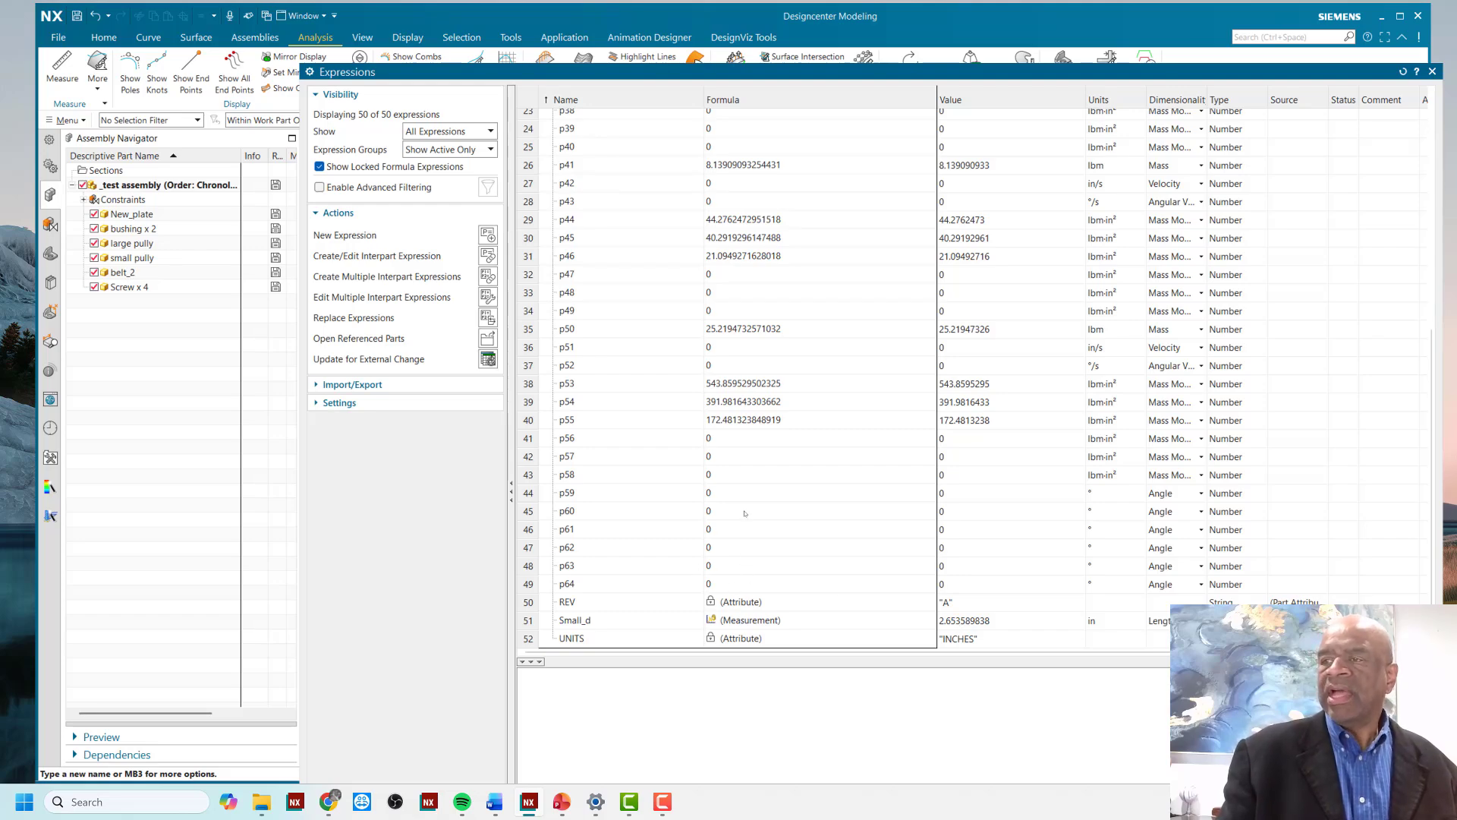
{"action": "scroll", "coordinate": [735, 518], "scroll_direction": "up", "scroll_amount": 7}
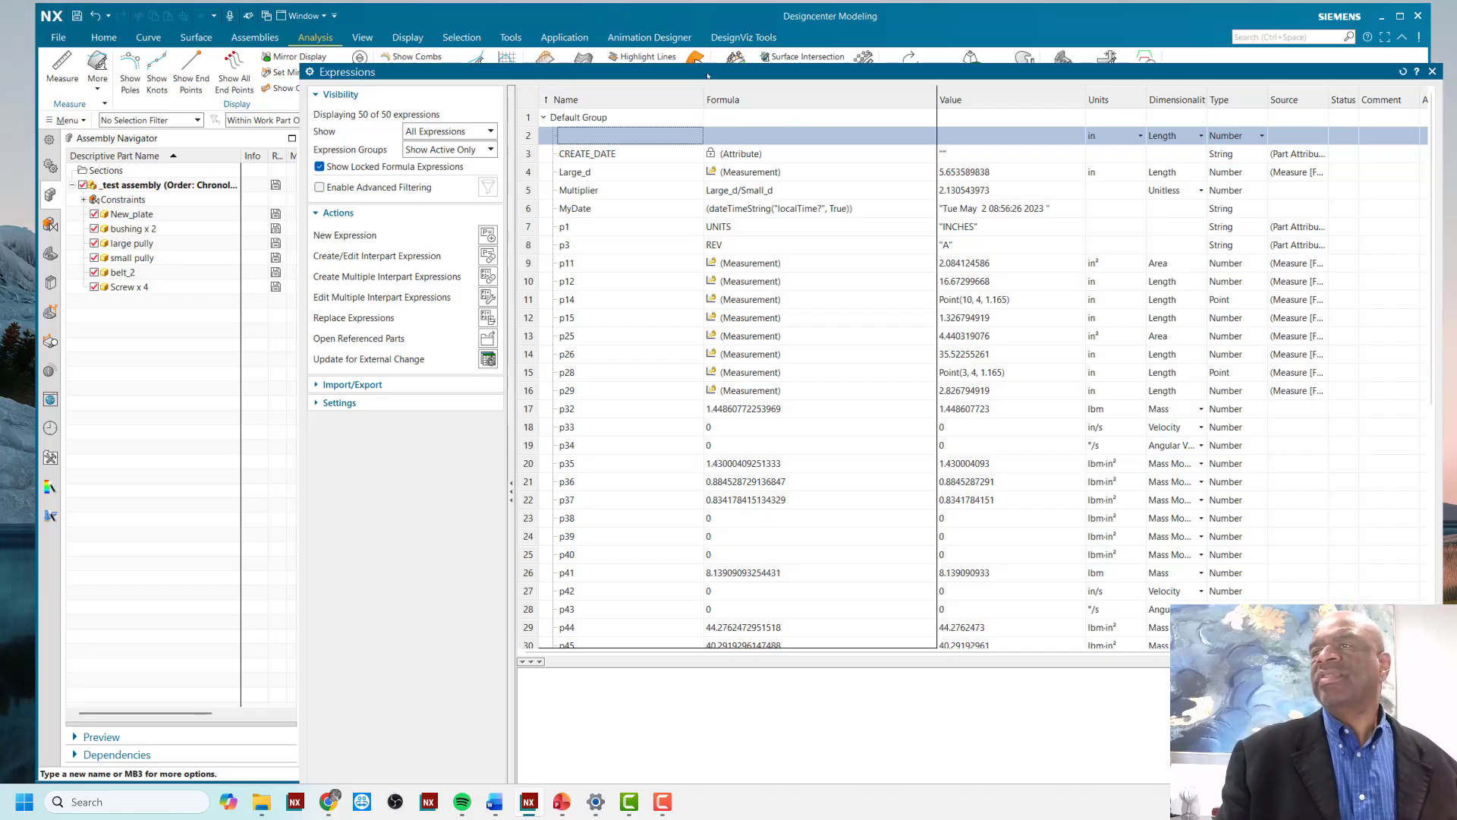
{"action": "left_click_drag", "start_coordinate": [708, 75], "coordinate": [625, 584]}
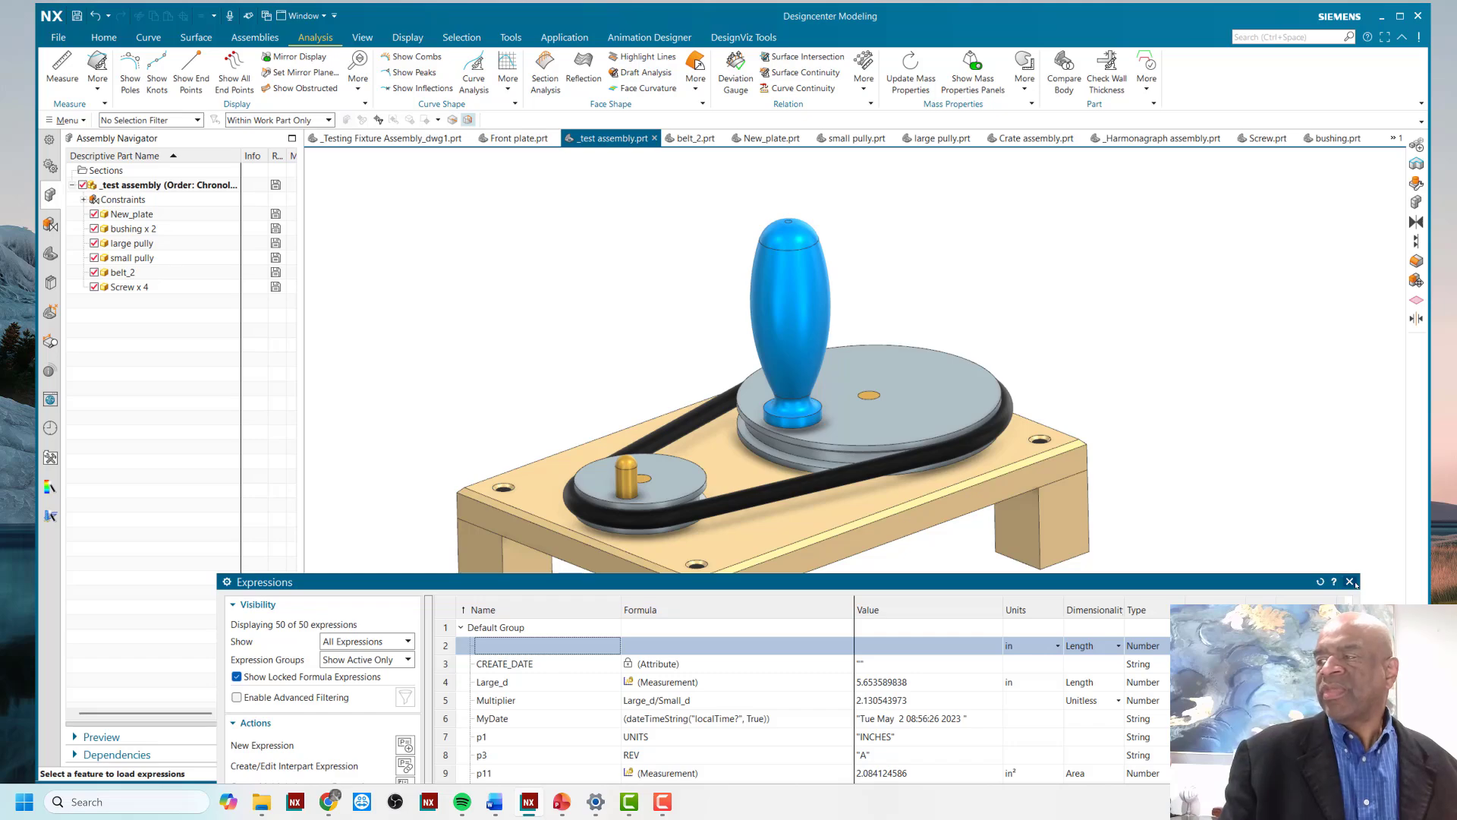
{"action": "left_click", "coordinate": [1351, 582]}
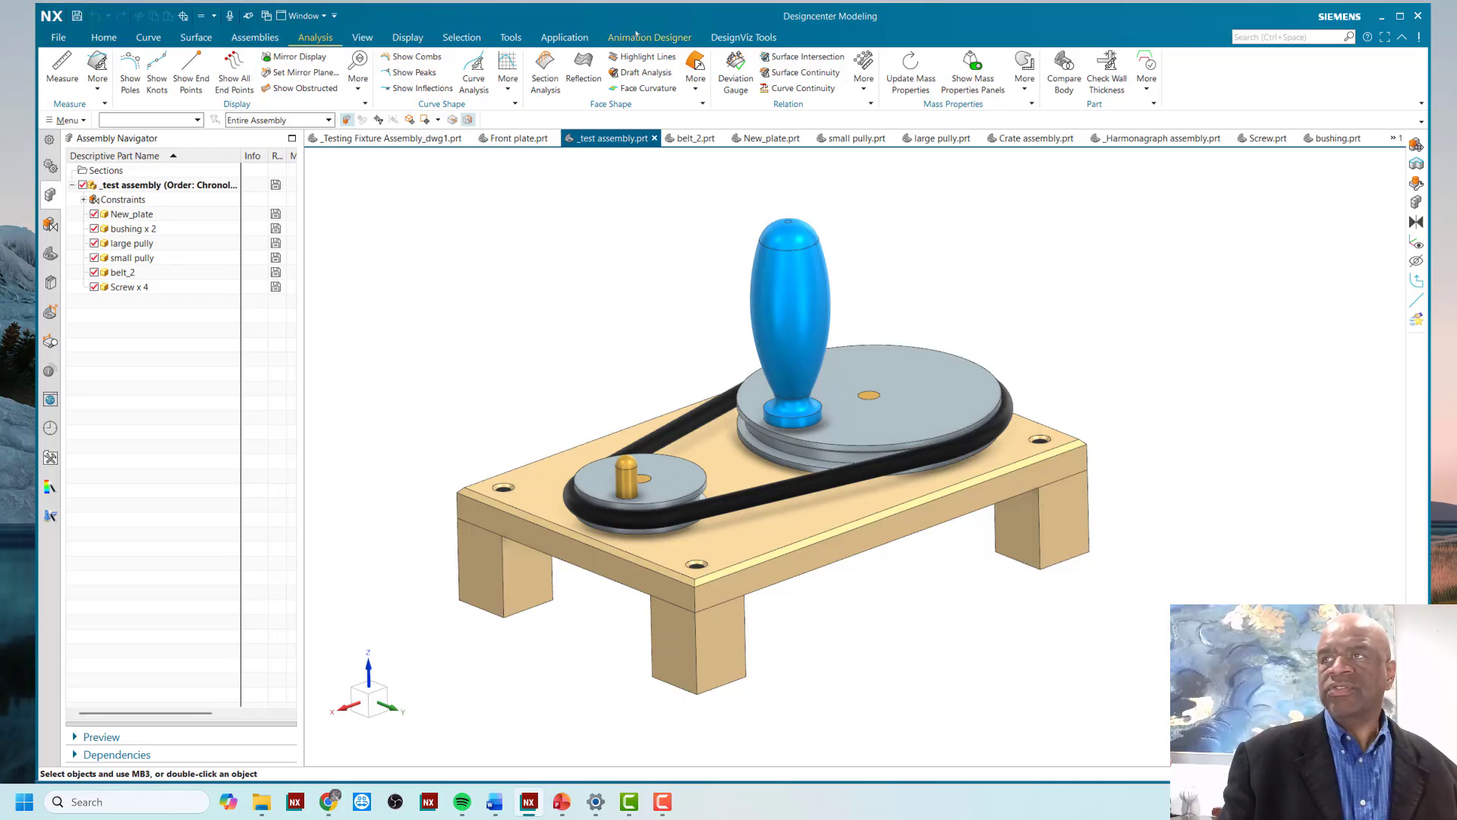
Review the large pully, small pully and Table rigid groups in the Animation Designer solution
{"action": "left_click", "coordinate": [638, 37]}
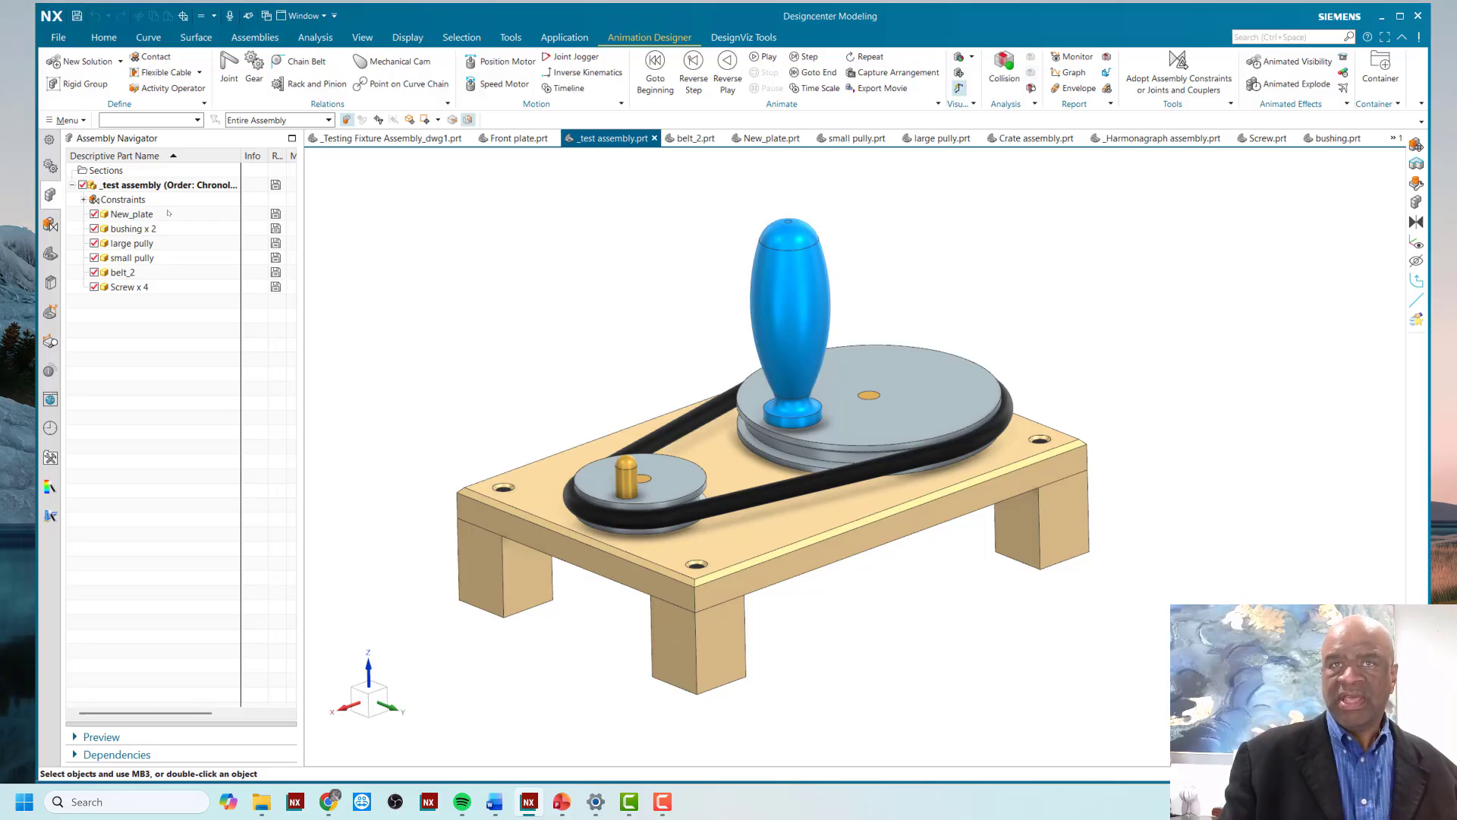
{"action": "left_click", "coordinate": [50, 166]}
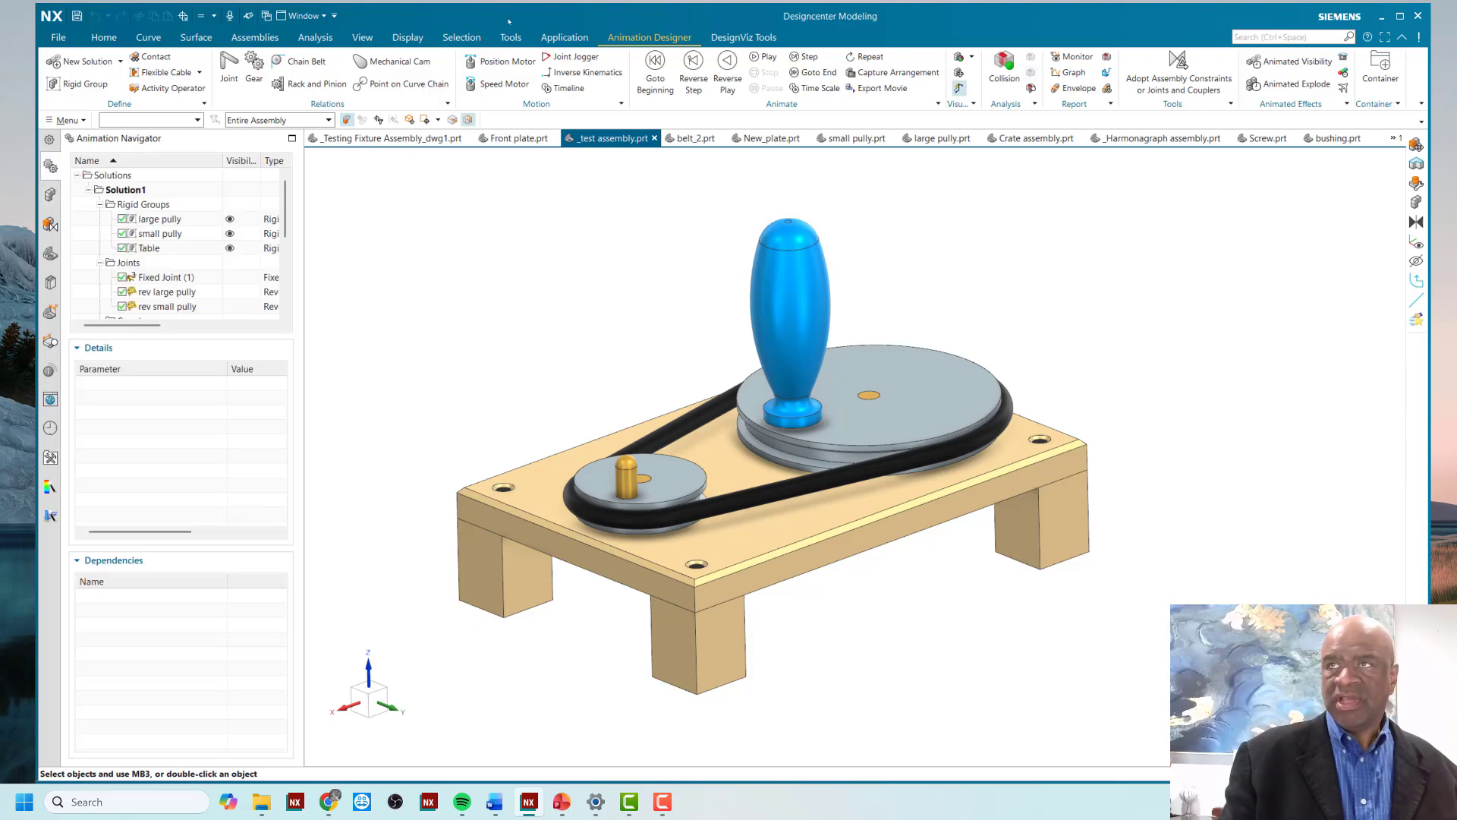
{"action": "left_click_drag", "start_coordinate": [509, 21], "coordinate": [493, 21]}
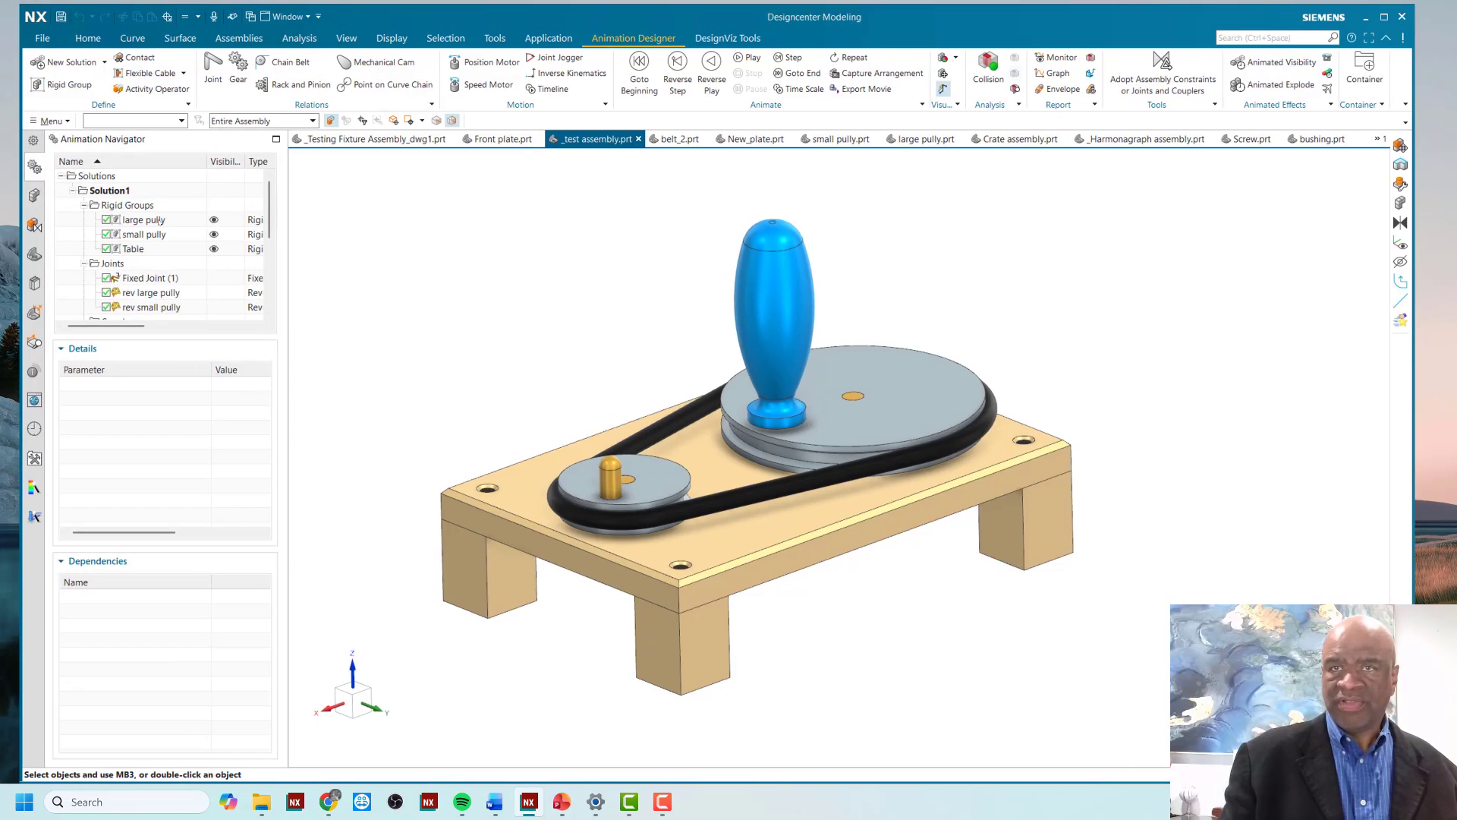
{"action": "left_click", "coordinate": [142, 220]}
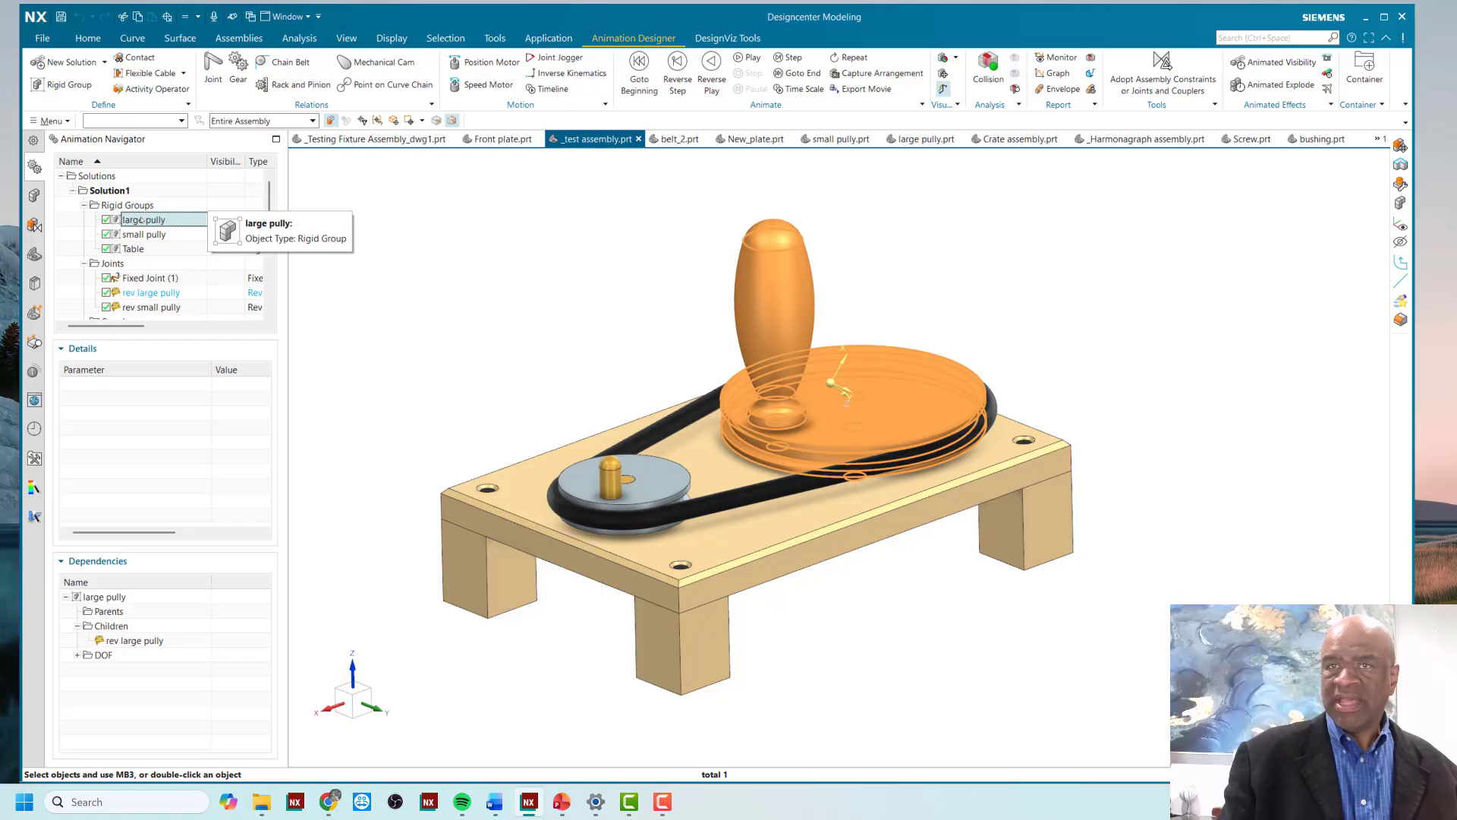
{"action": "left_click", "coordinate": [143, 235]}
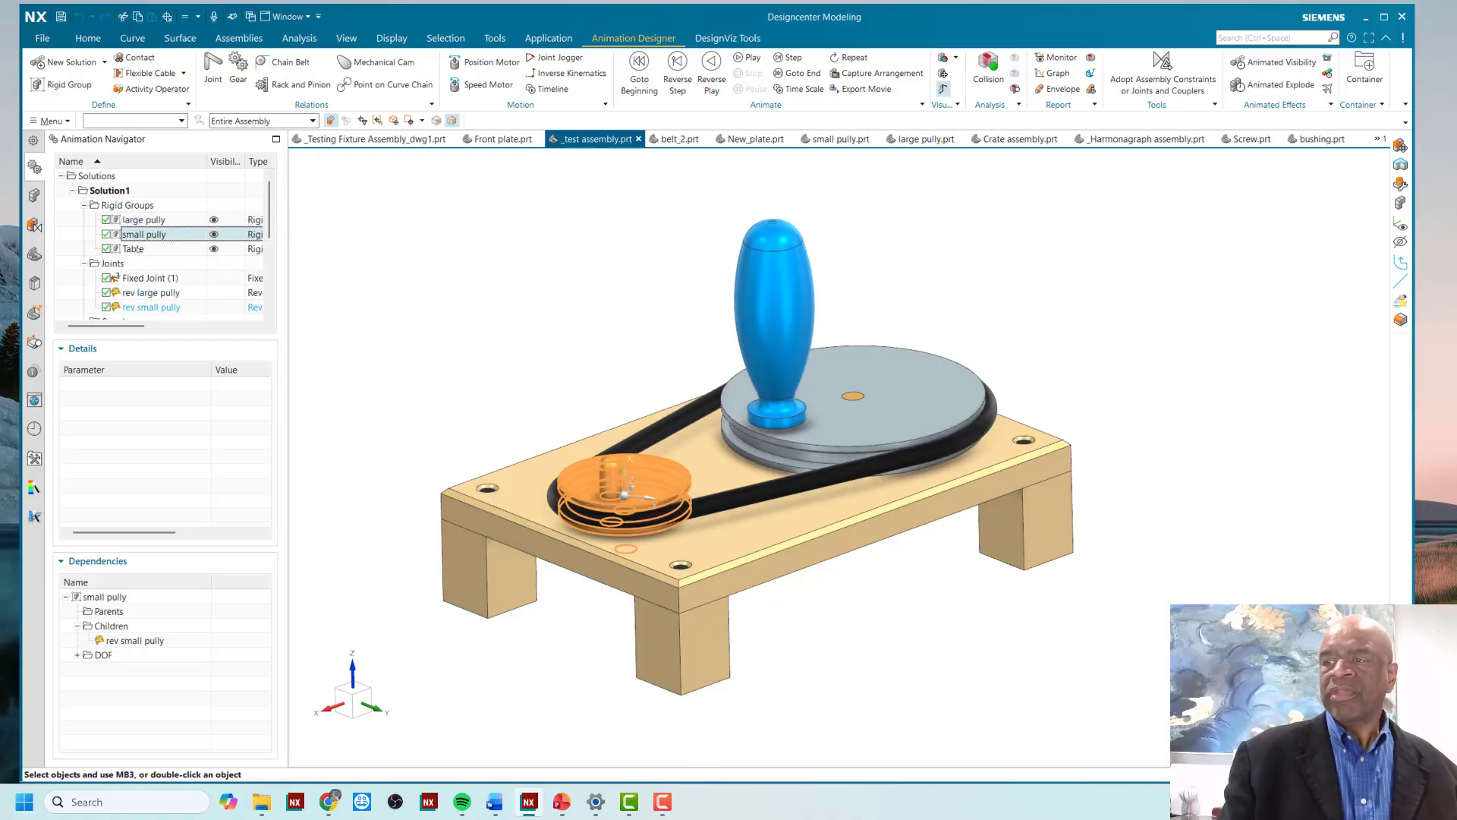
{"action": "left_click", "coordinate": [135, 249]}
Inspect Fixed Joint (1), rev large pully and rev small pully, and view the Joint command's Revolute Joint settings without creating one
{"action": "left_click", "coordinate": [144, 279]}
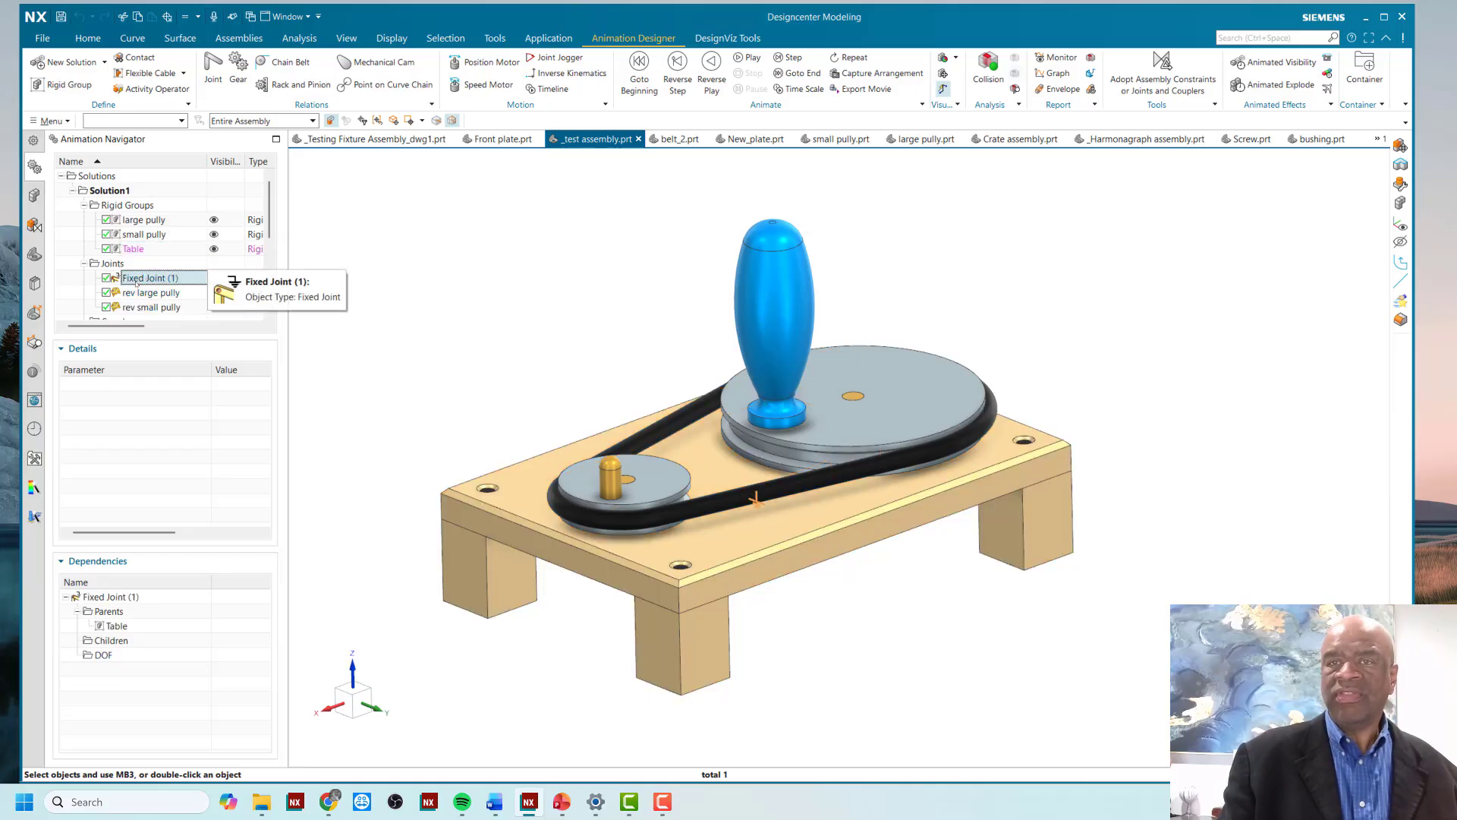
{"action": "left_click", "coordinate": [141, 293]}
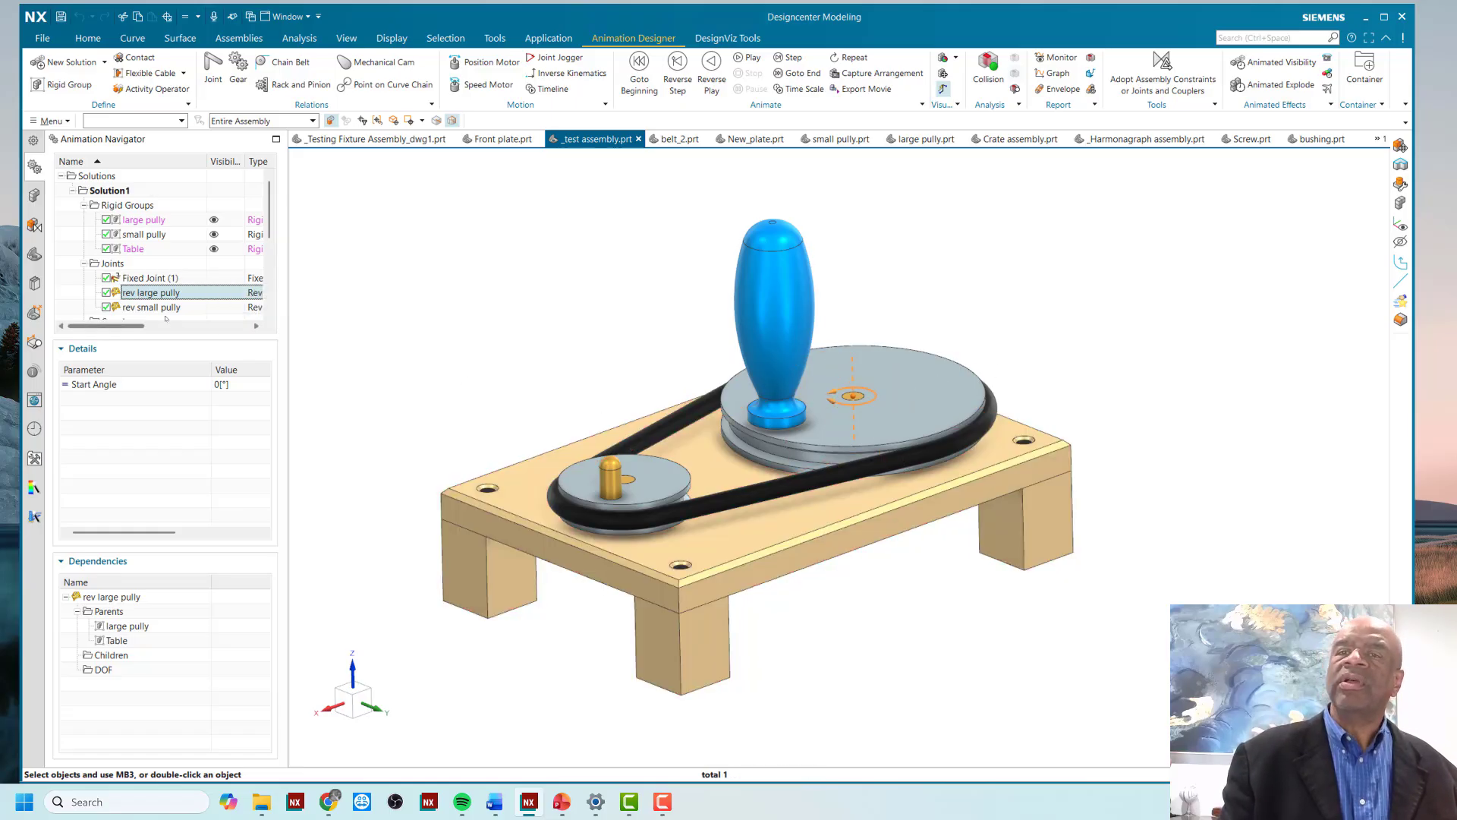
{"action": "left_click", "coordinate": [156, 307]}
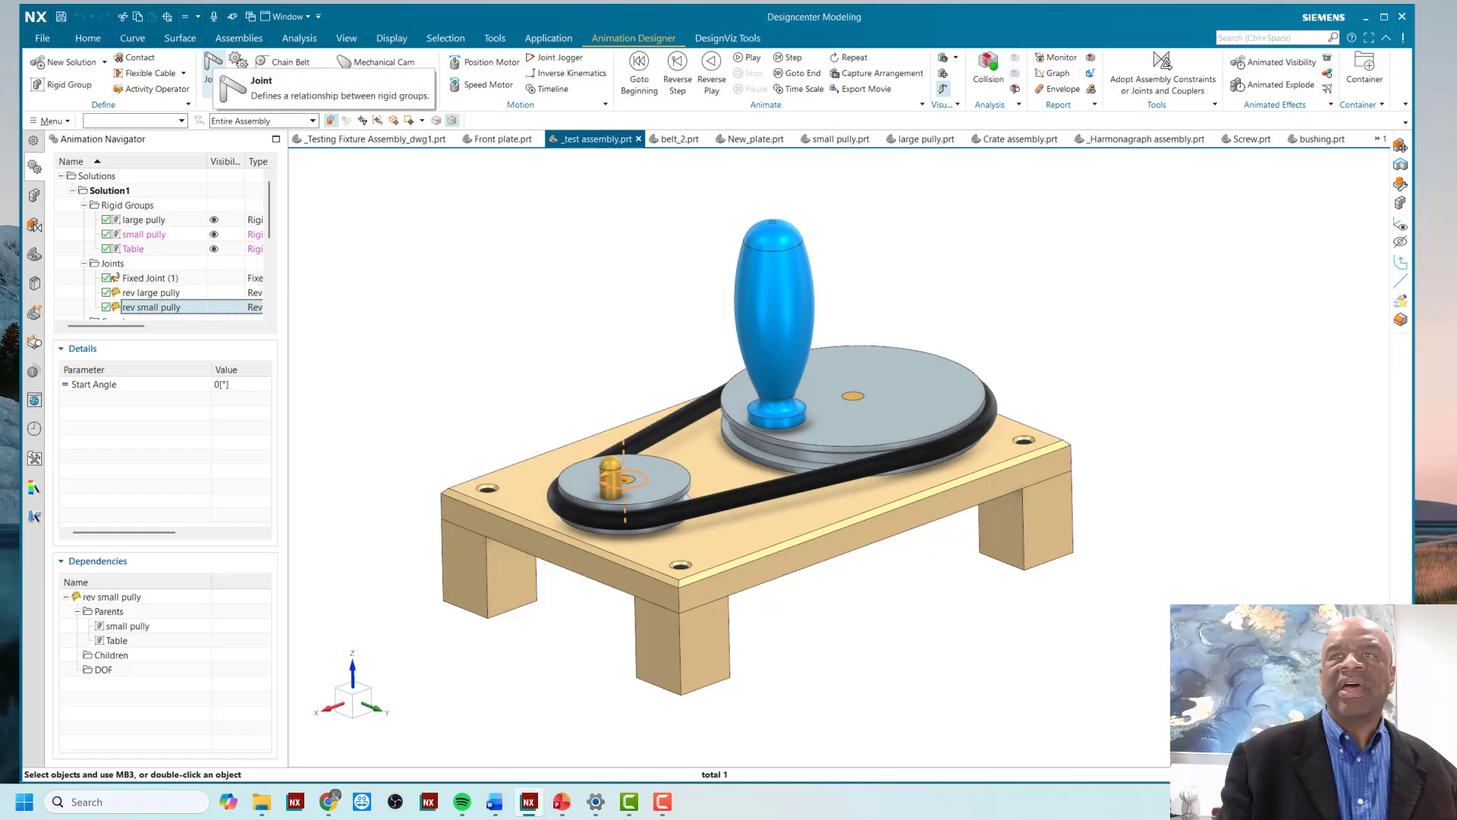
{"action": "left_click", "coordinate": [213, 67]}
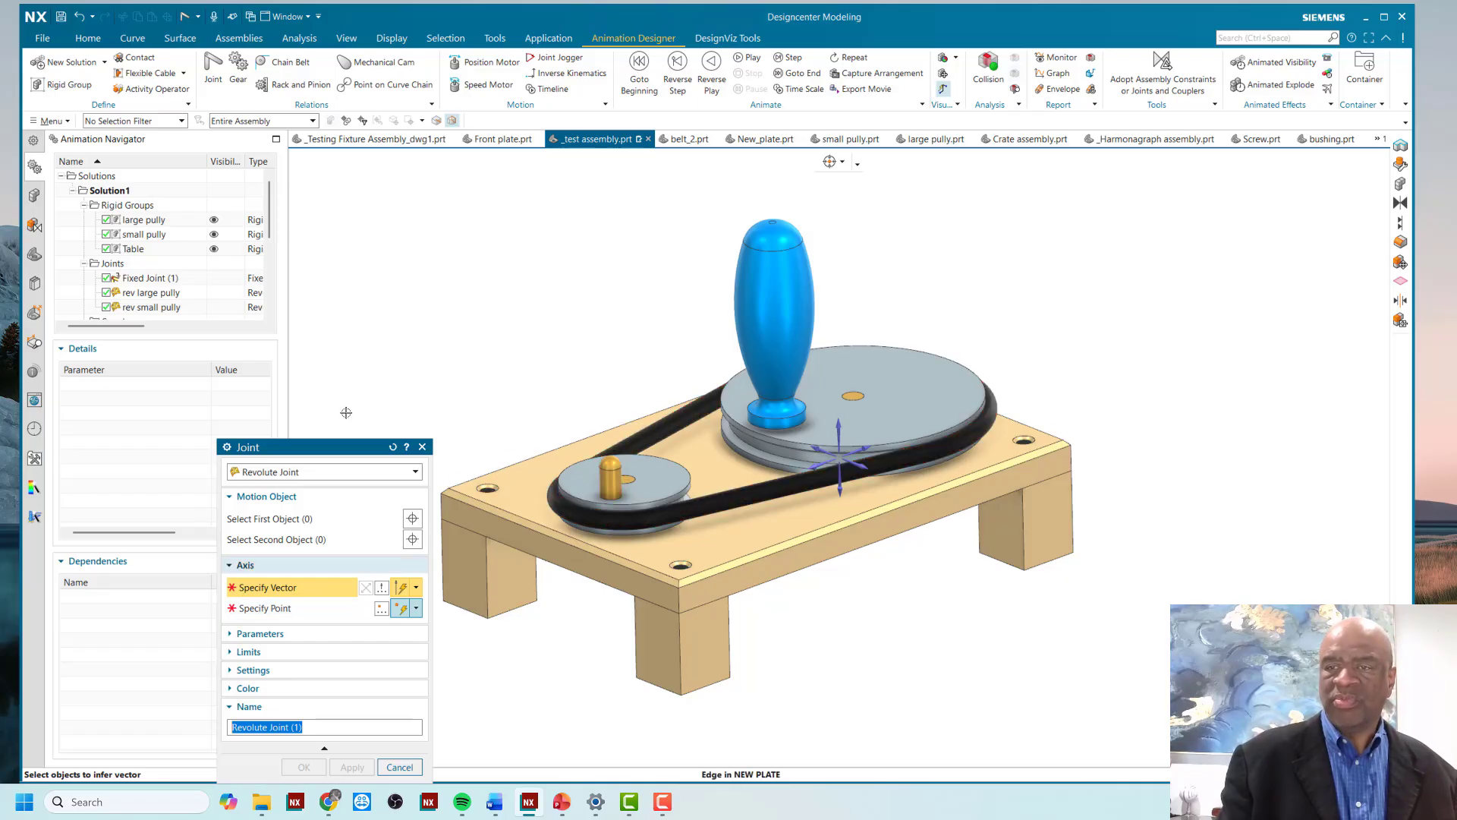
{"action": "left_click", "coordinate": [422, 447]}
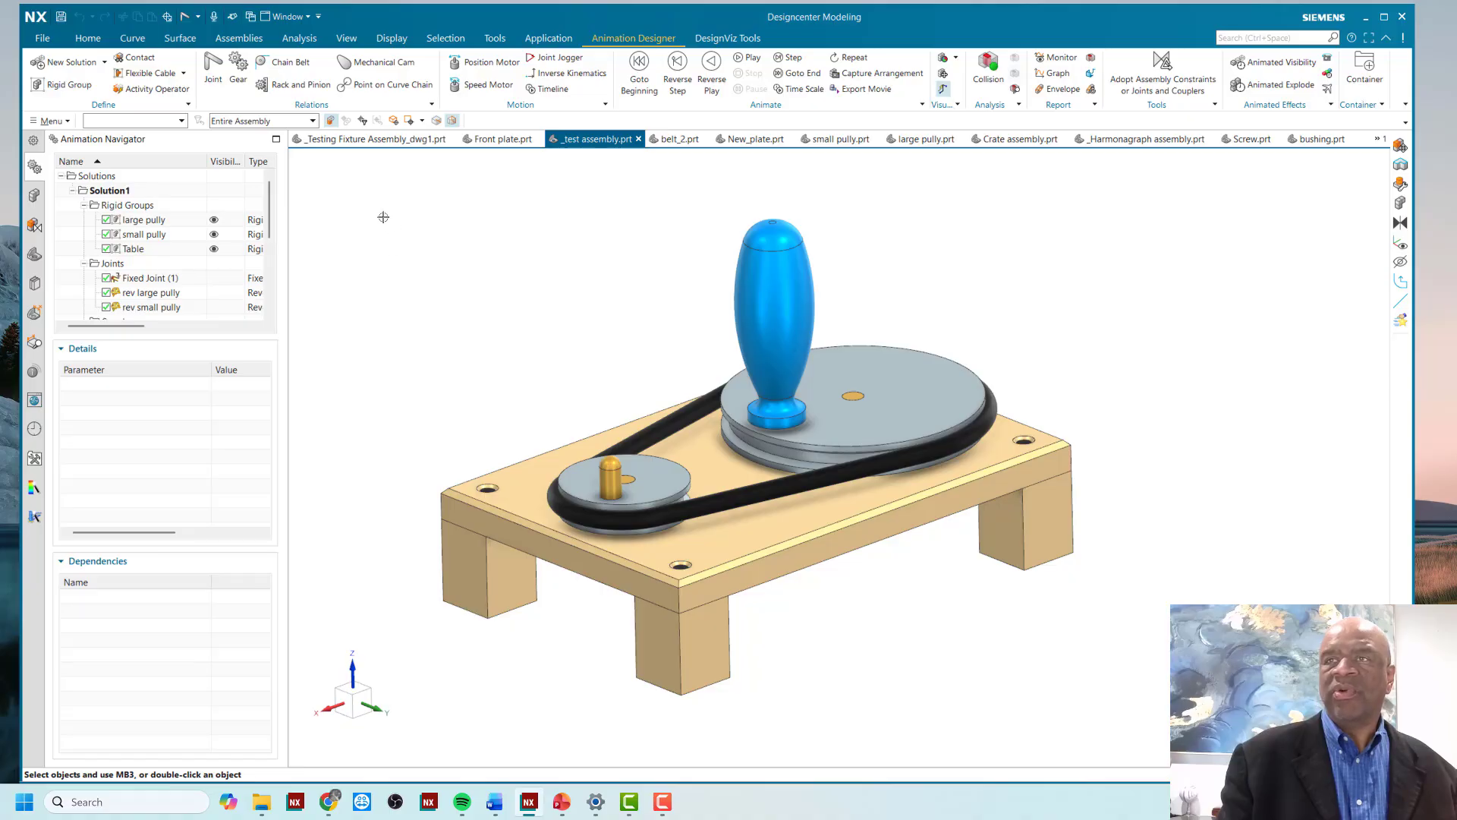
Create a Chain Belt coupler from rev small pully to rev large pully, using the Multiplier expression as the ratio
{"action": "left_click", "coordinate": [288, 63]}
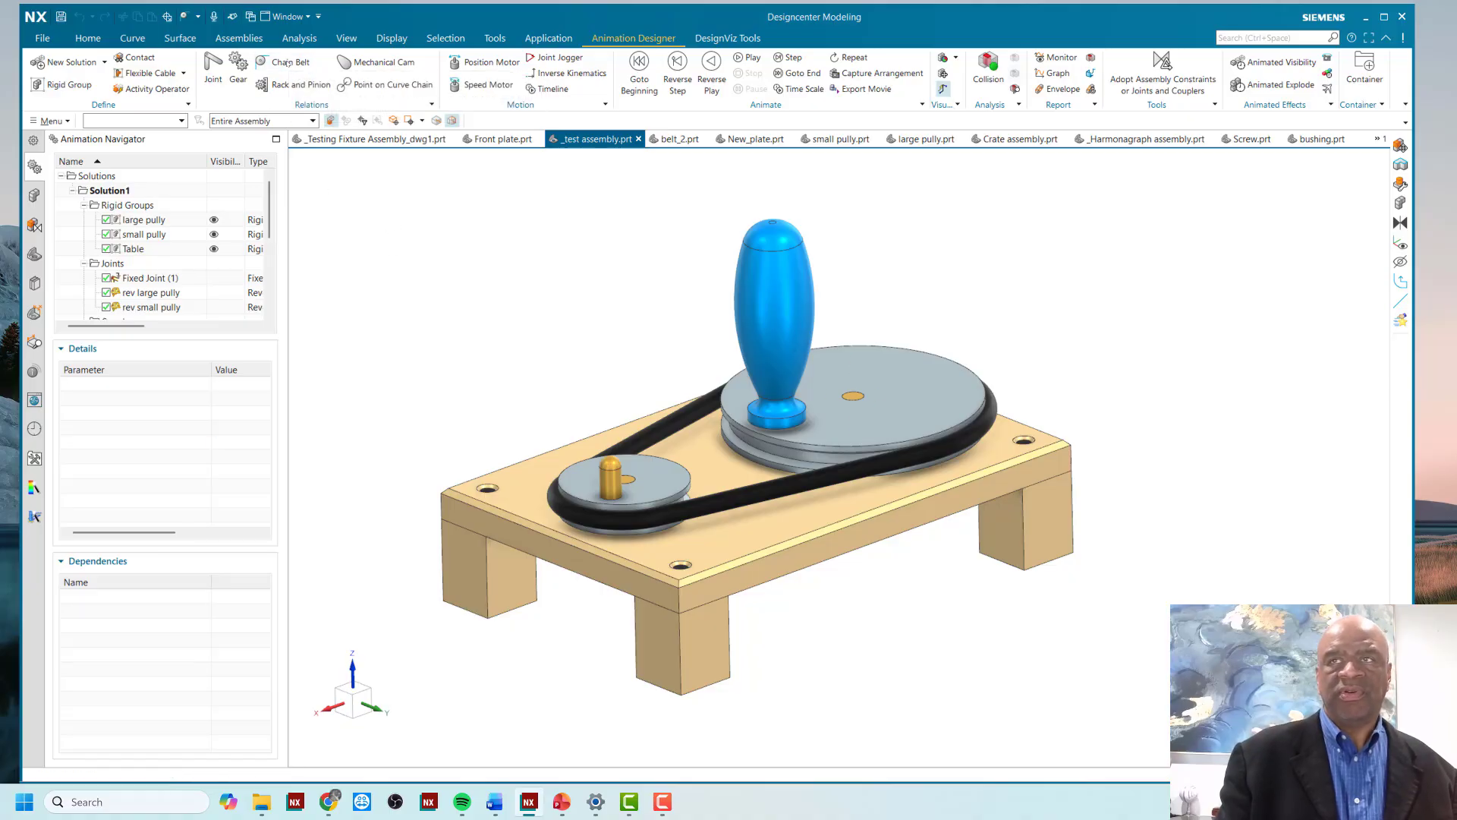
{"action": "left_click_drag", "start_coordinate": [357, 448], "coordinate": [516, 172]}
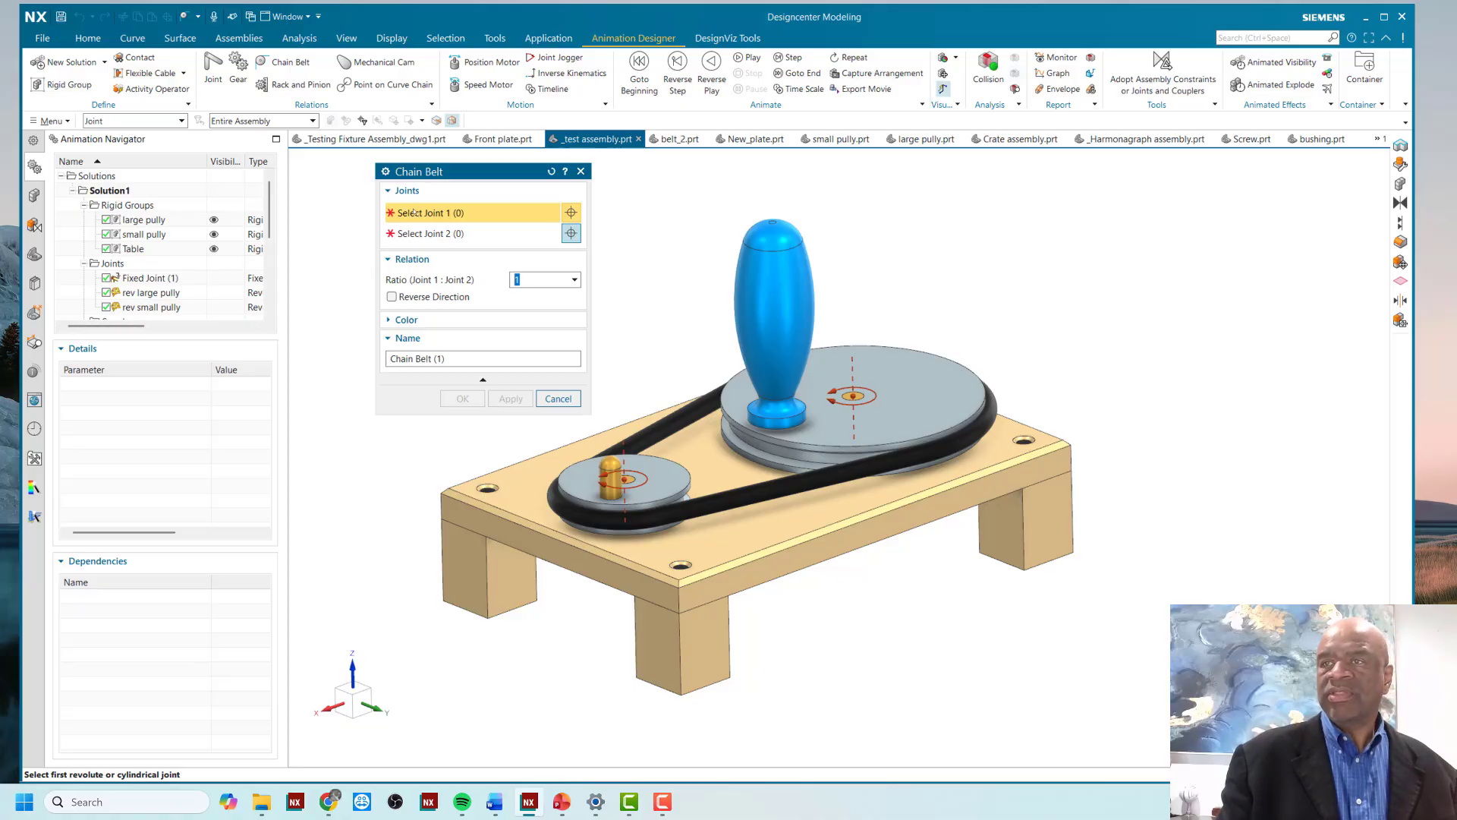
{"action": "left_click", "coordinate": [152, 307]}
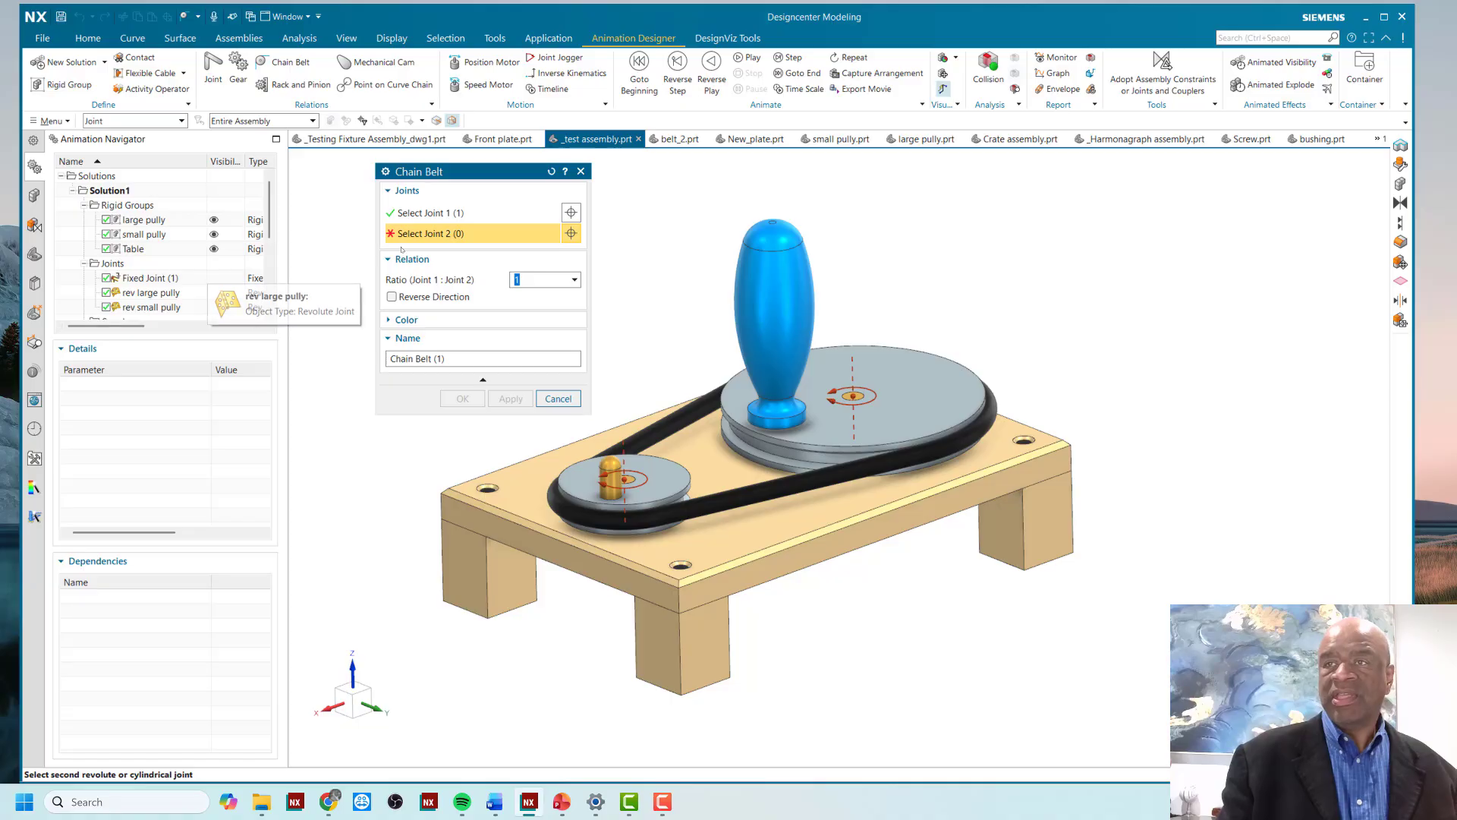
{"action": "left_click", "coordinate": [157, 294]}
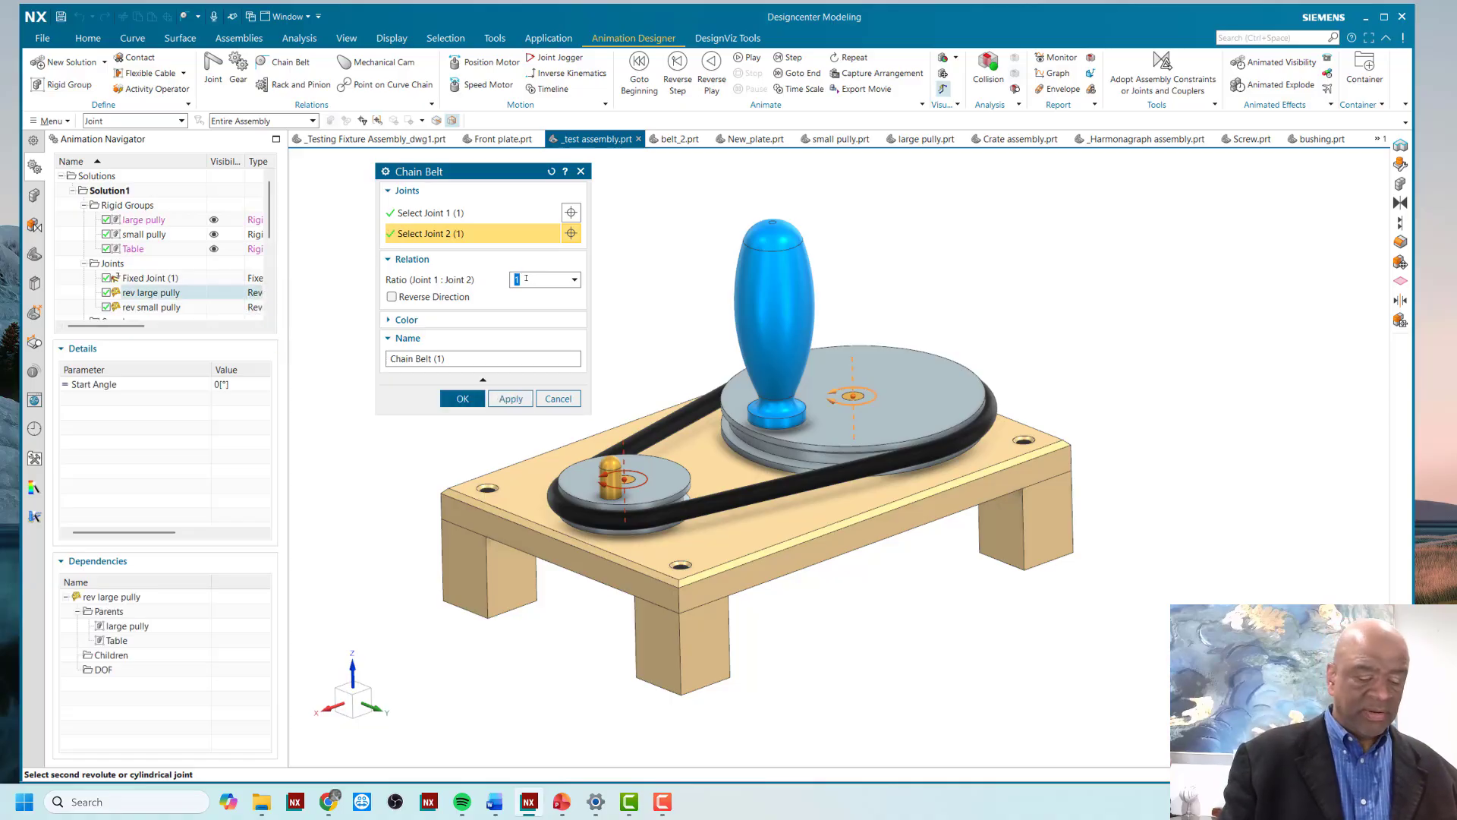
{"action": "type", "text": "m"}
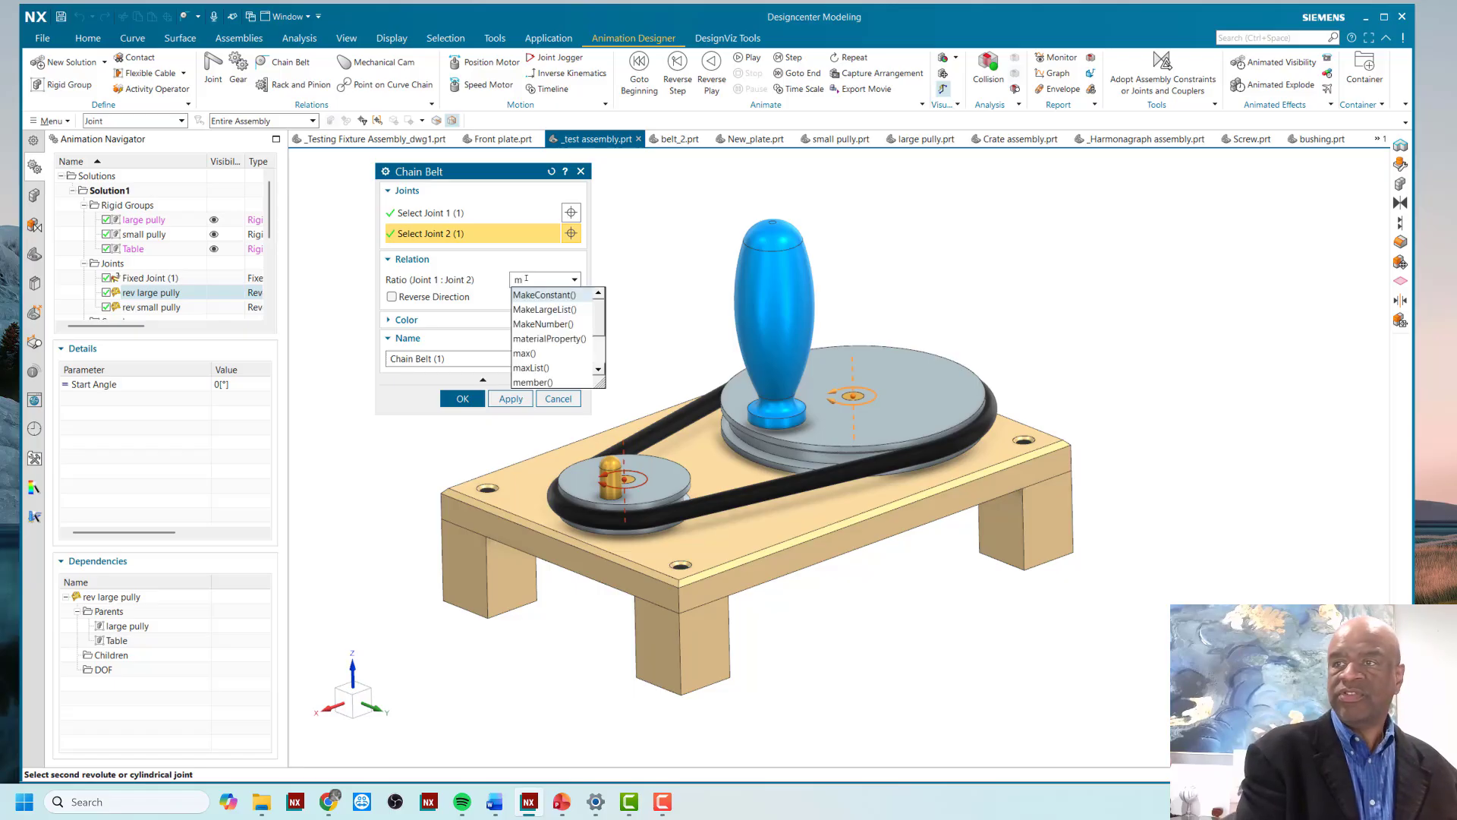
{"action": "type", "text": "u"}
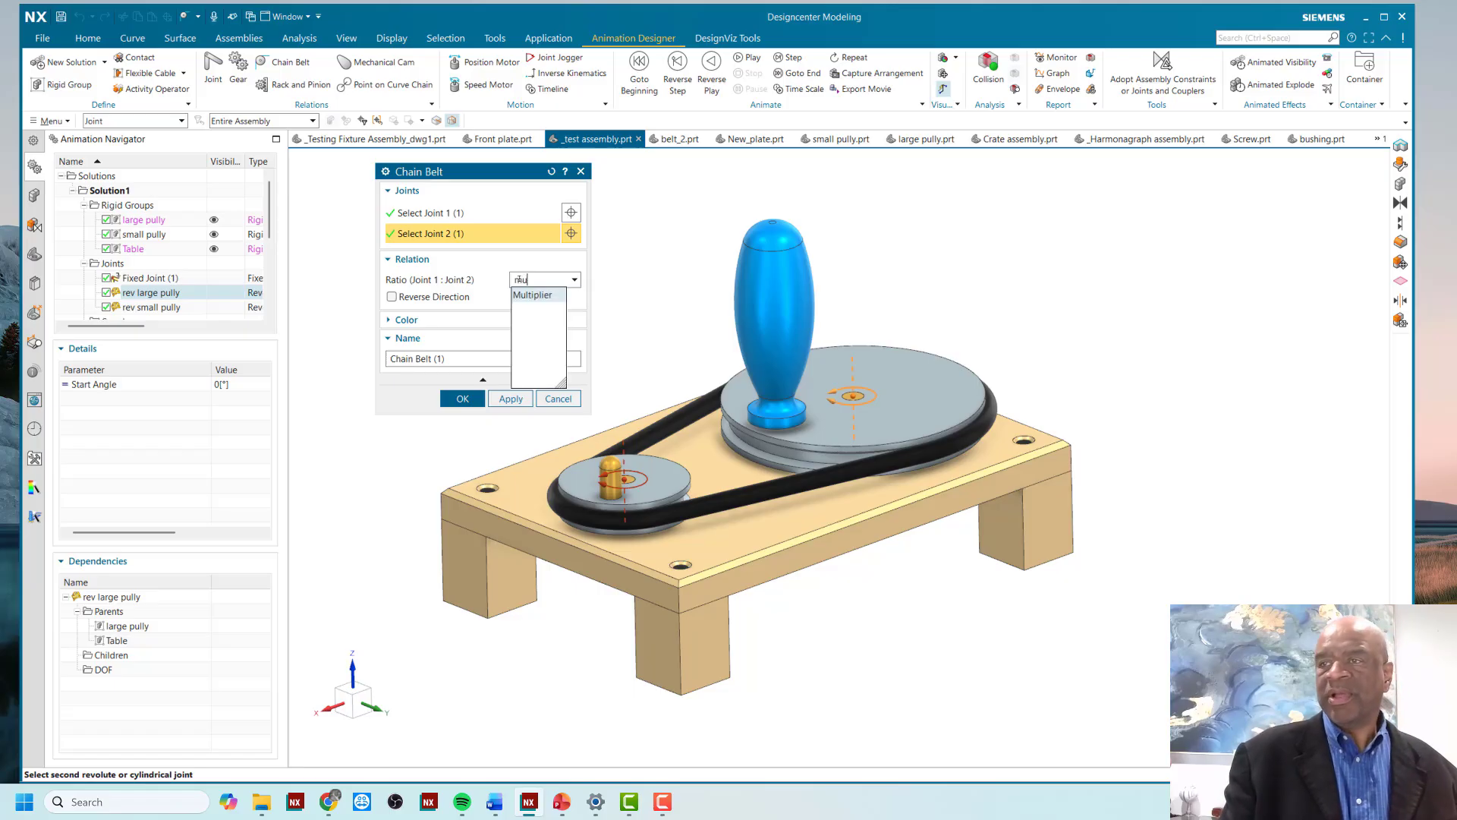
{"action": "left_click", "coordinate": [522, 294]}
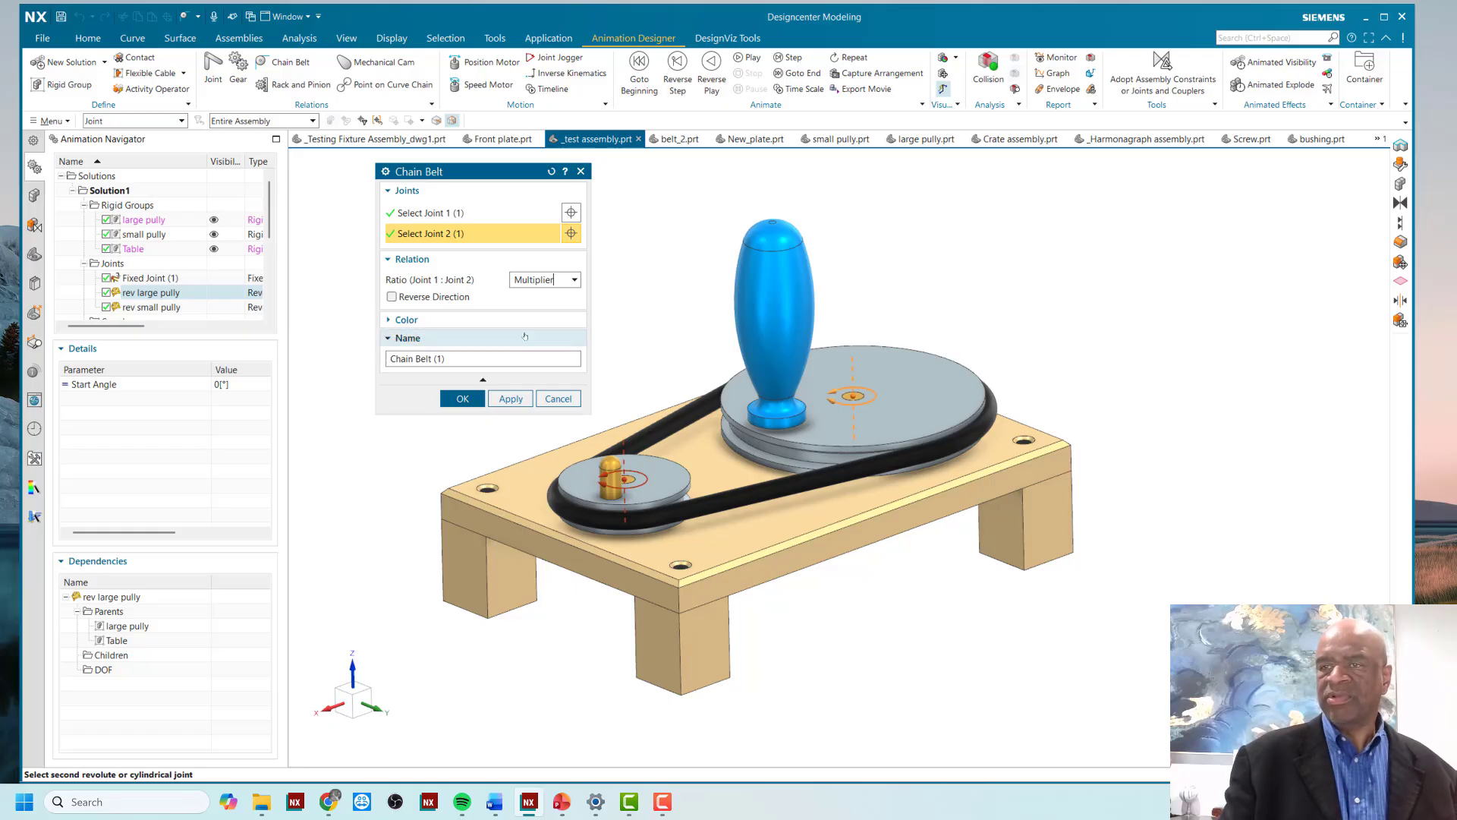
{"action": "left_click", "coordinate": [461, 399]}
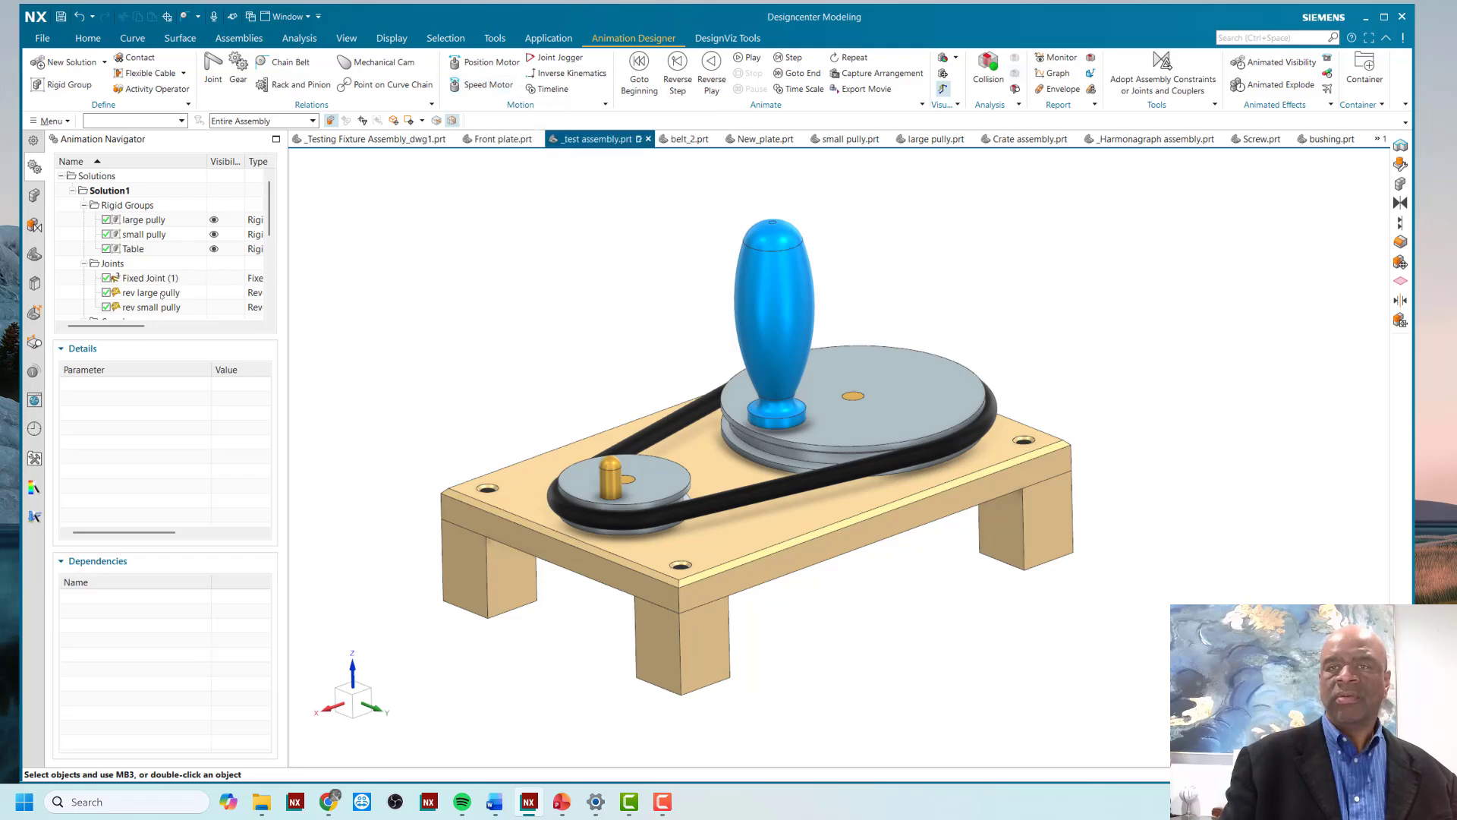
Add a Speed Motor to the rev large pully joint with a speed of 360 °/s and start time 0 s
{"action": "left_click", "coordinate": [162, 293]}
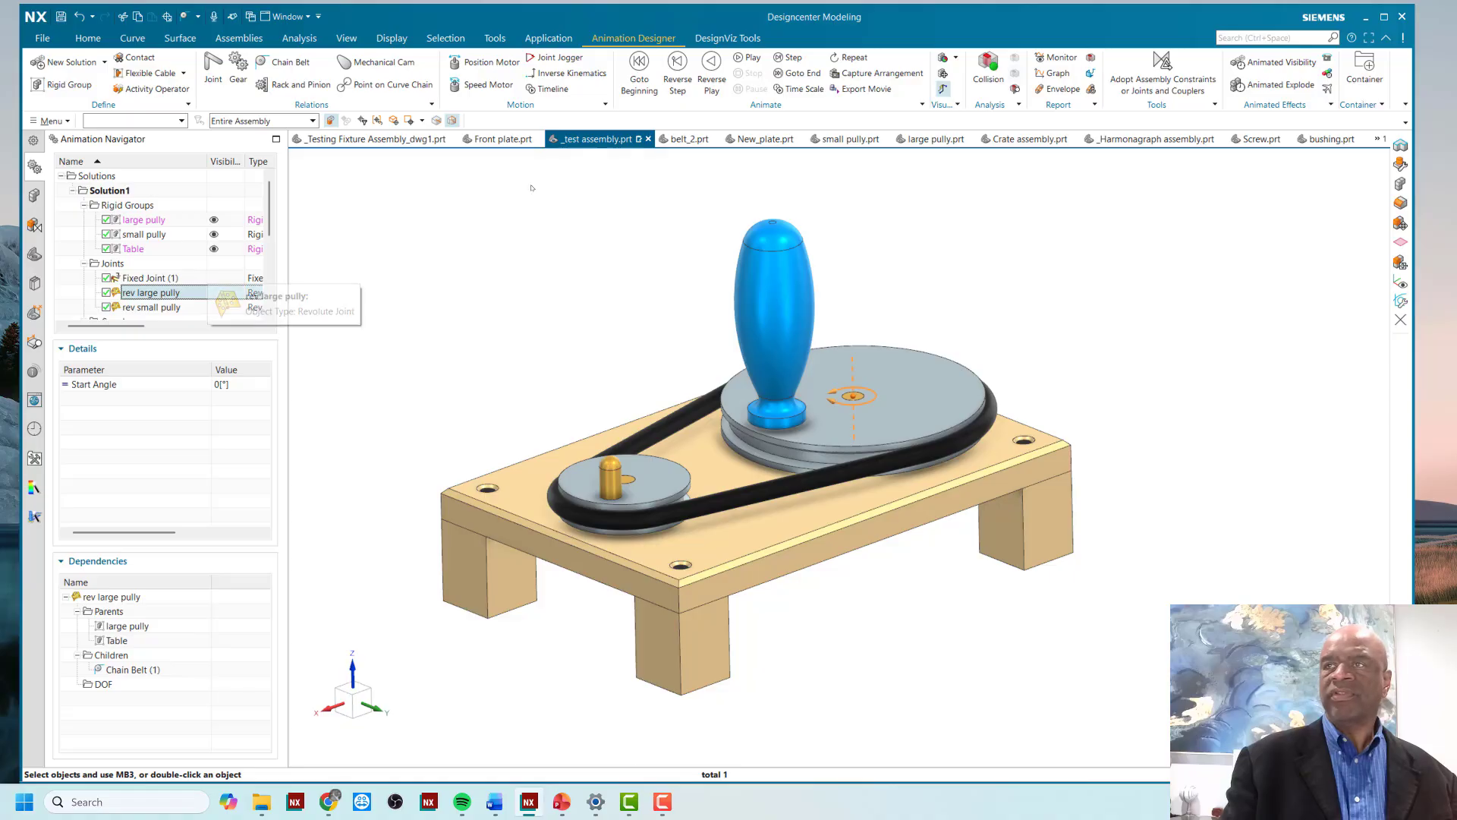
{"action": "left_click", "coordinate": [482, 86]}
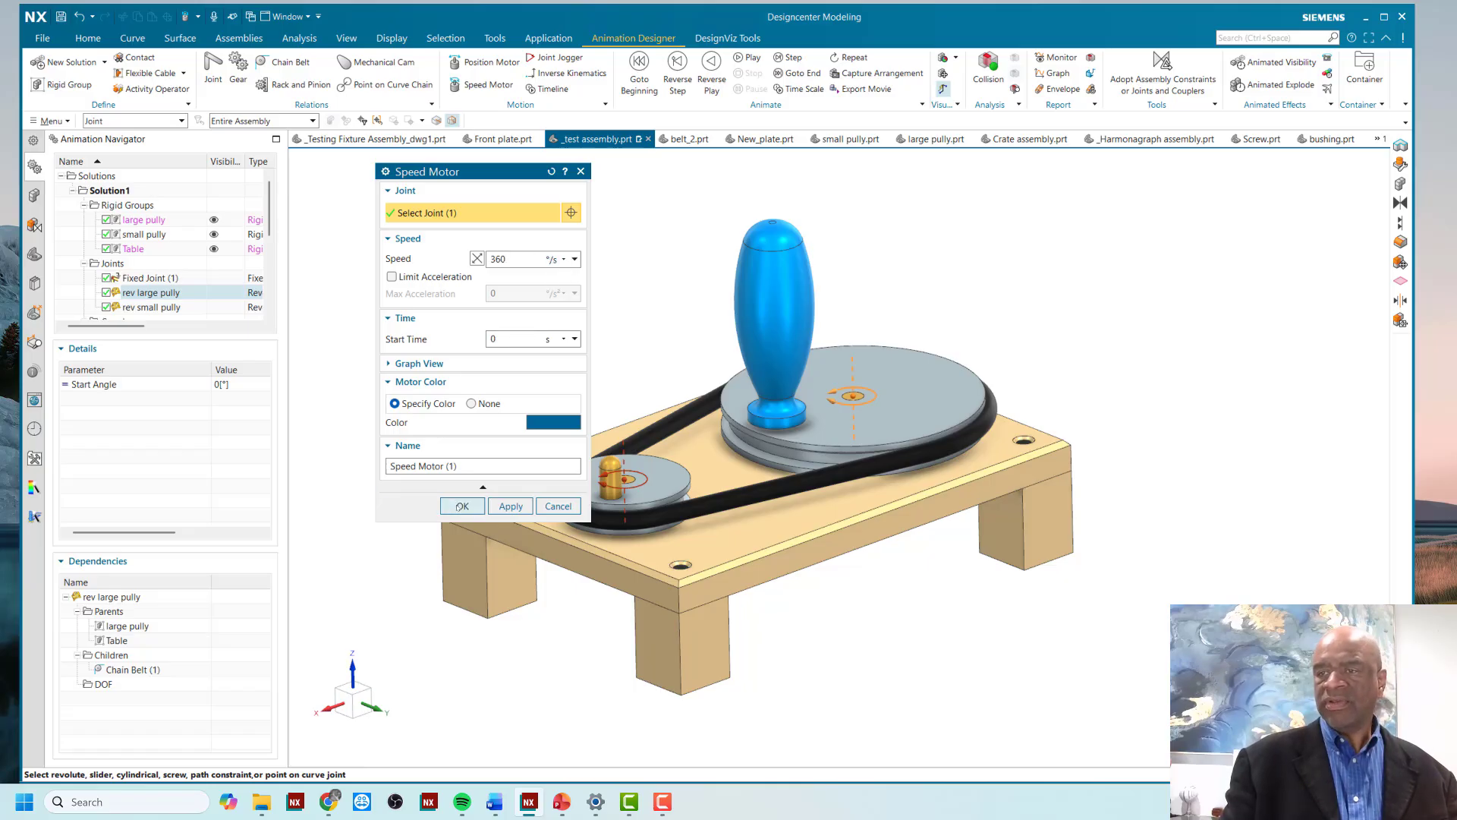
{"action": "left_click", "coordinate": [462, 506]}
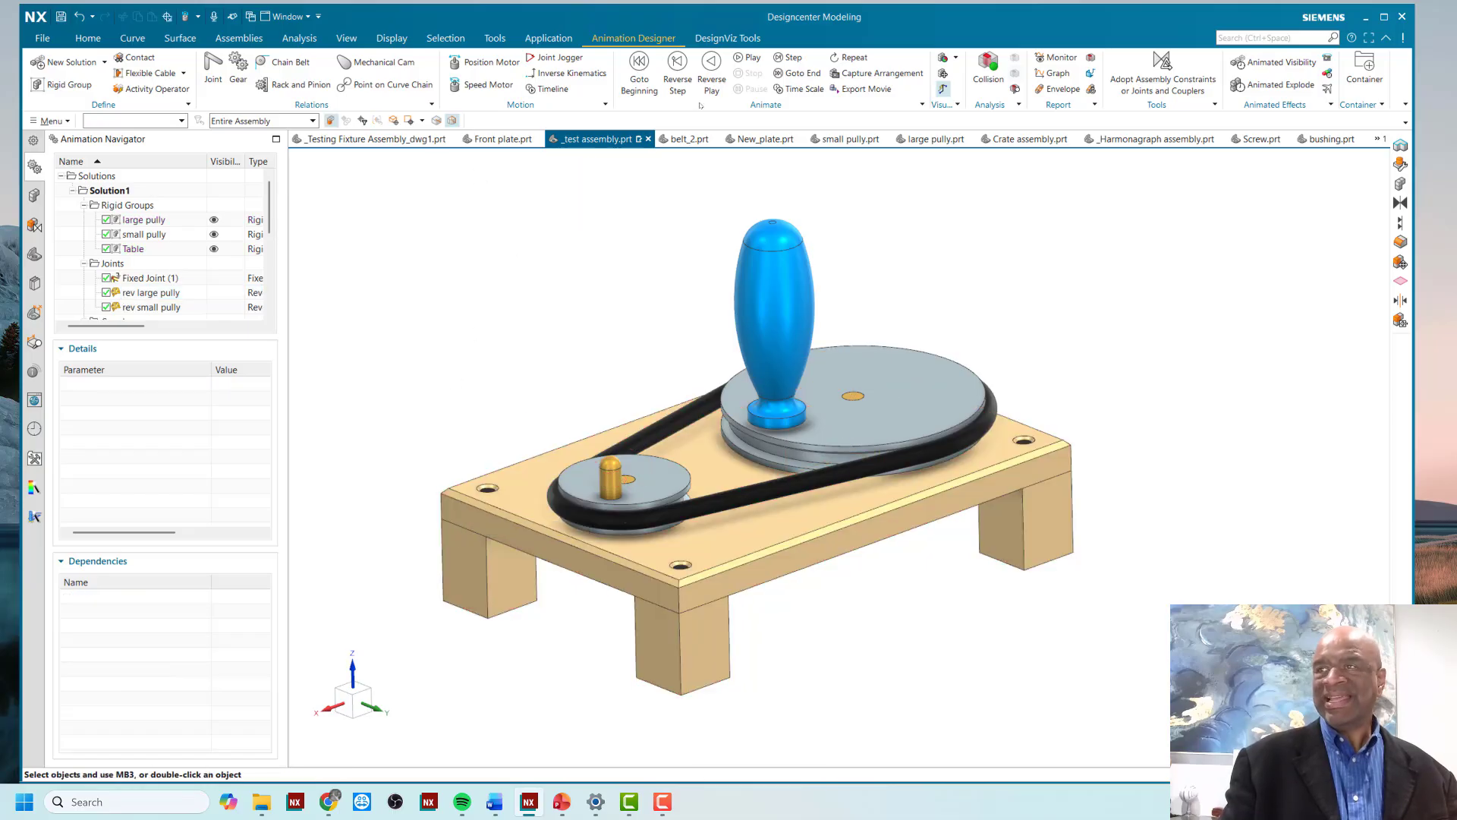
Play the animation to watch both pulleys turn, locate the speed motor in the solution, and stop the playback
{"action": "left_click", "coordinate": [748, 57]}
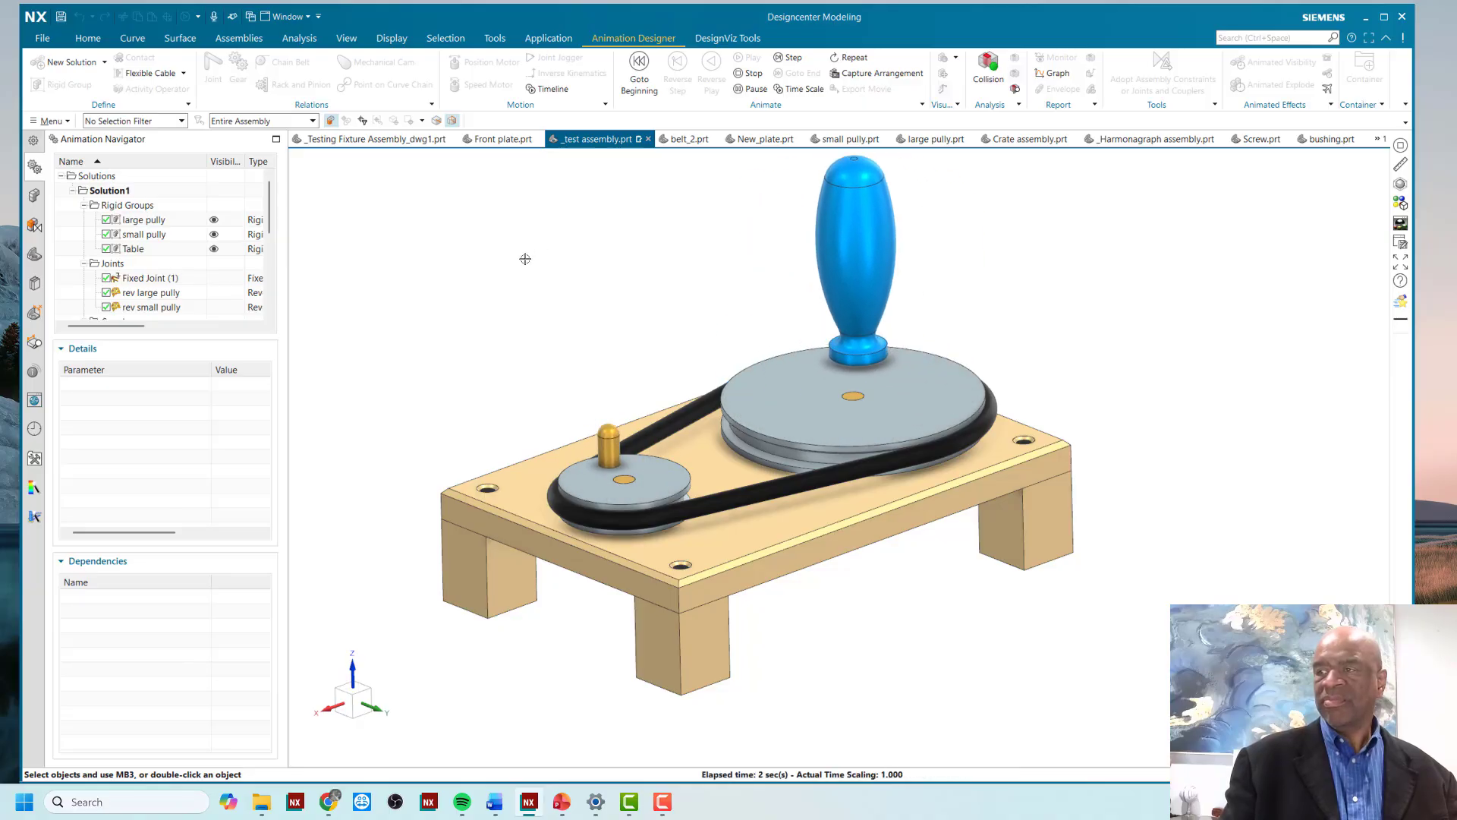
{"action": "mouse_move", "coordinate": [530, 277]}
{"action": "middle_mouse_down"}
{"action": "mouse_move", "coordinate": [539, 316]}
{"action": "mouse_move", "coordinate": [534, 285]}
{"action": "middle_mouse_up"}
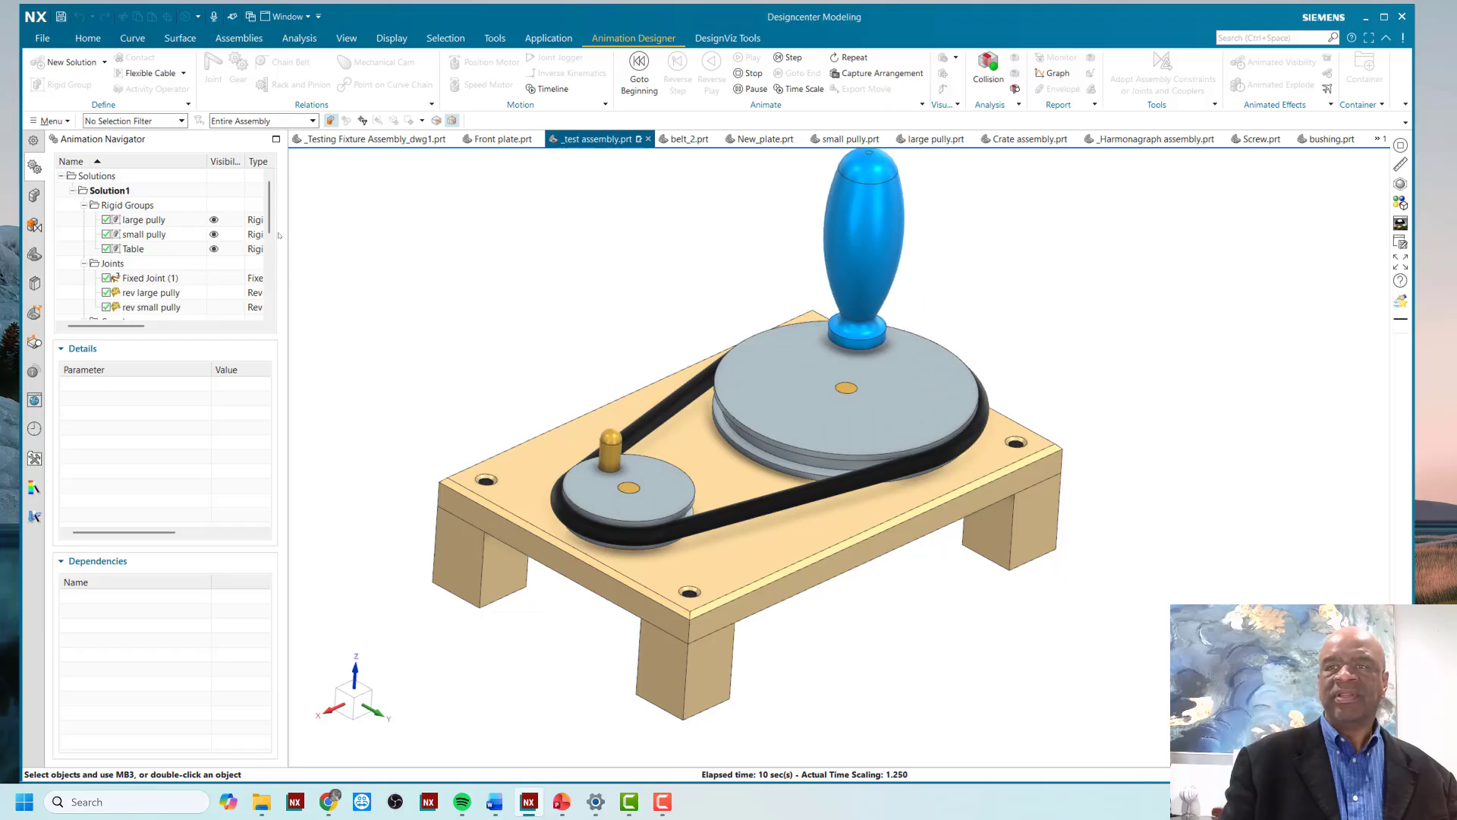
{"action": "scroll", "coordinate": [159, 238], "scroll_direction": "down", "scroll_amount": 3}
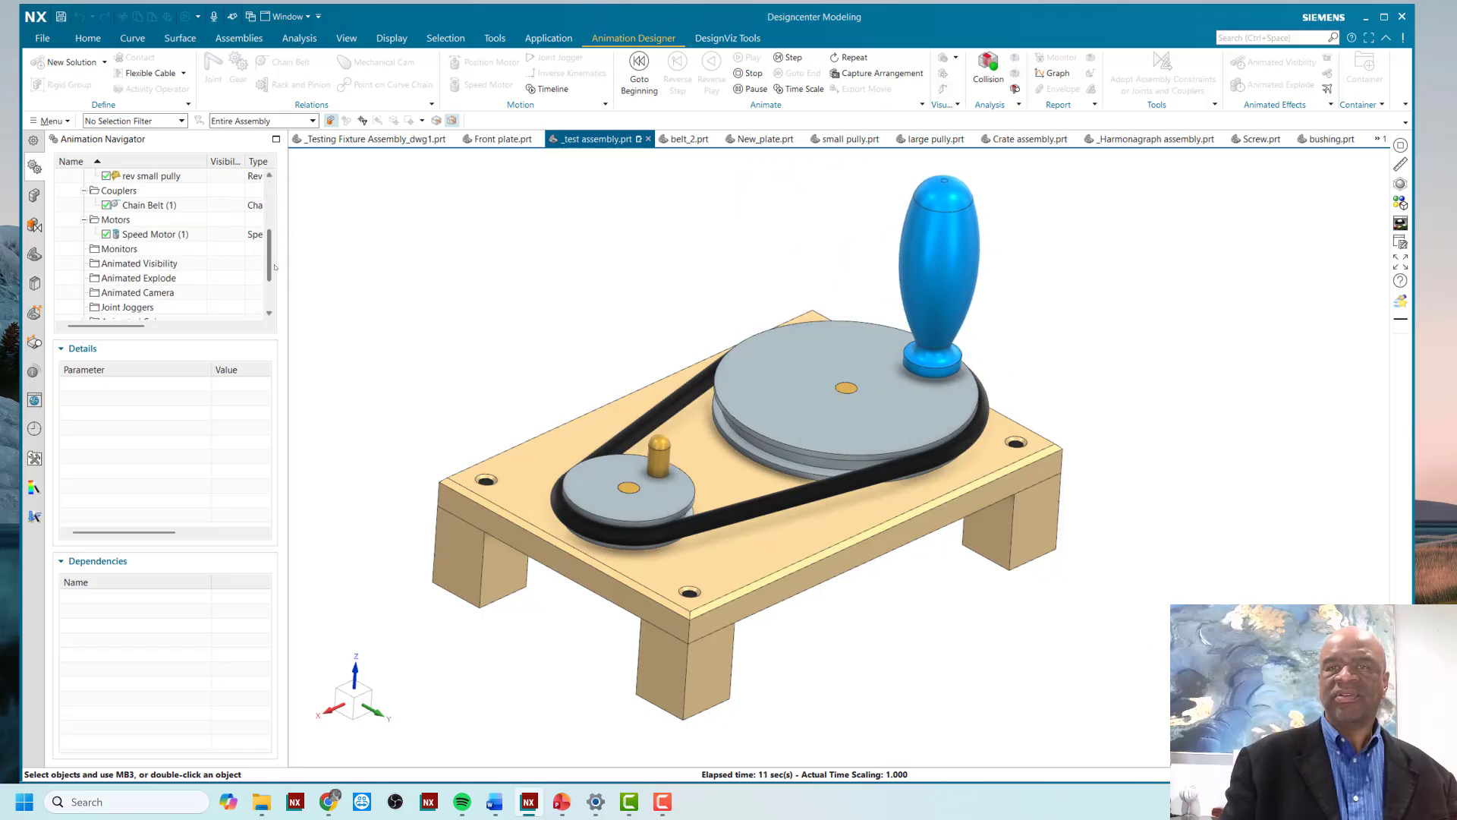
{"action": "left_click", "coordinate": [159, 238]}
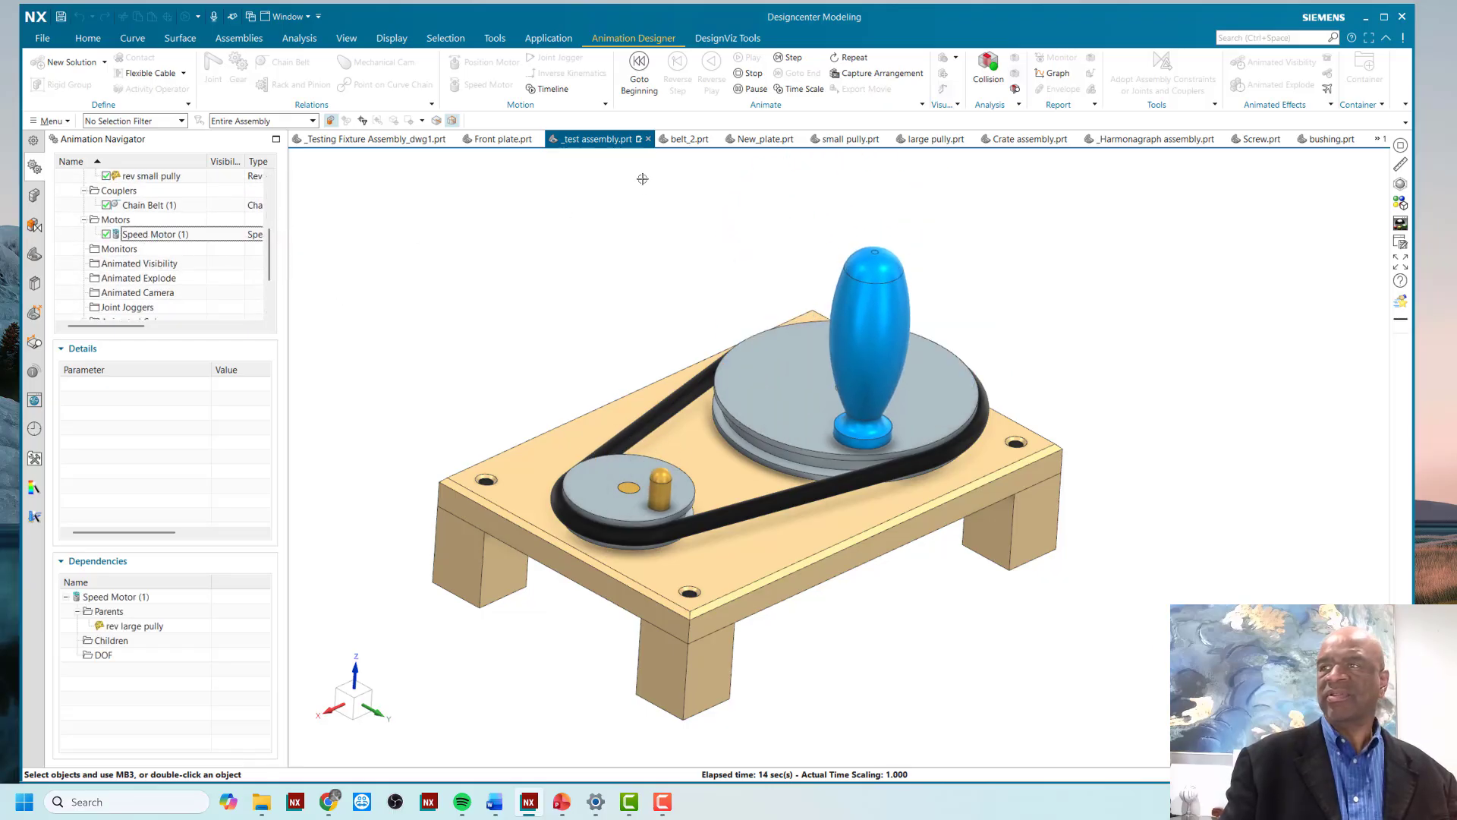
{"action": "left_click", "coordinate": [749, 73]}
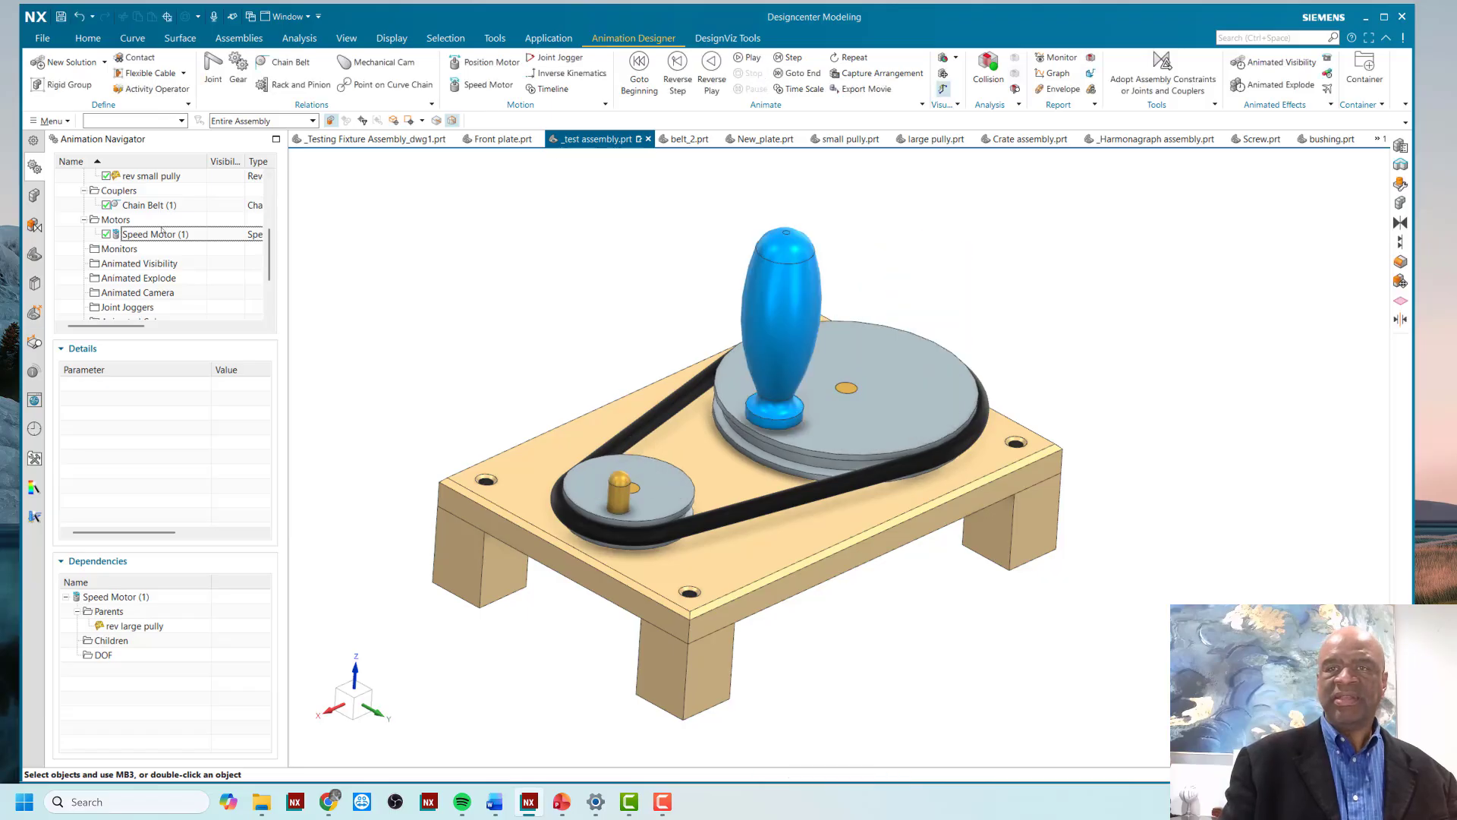
Set the speed of Speed Motor (1) to 180 °/s
{"action": "double_click", "coordinate": [155, 233]}
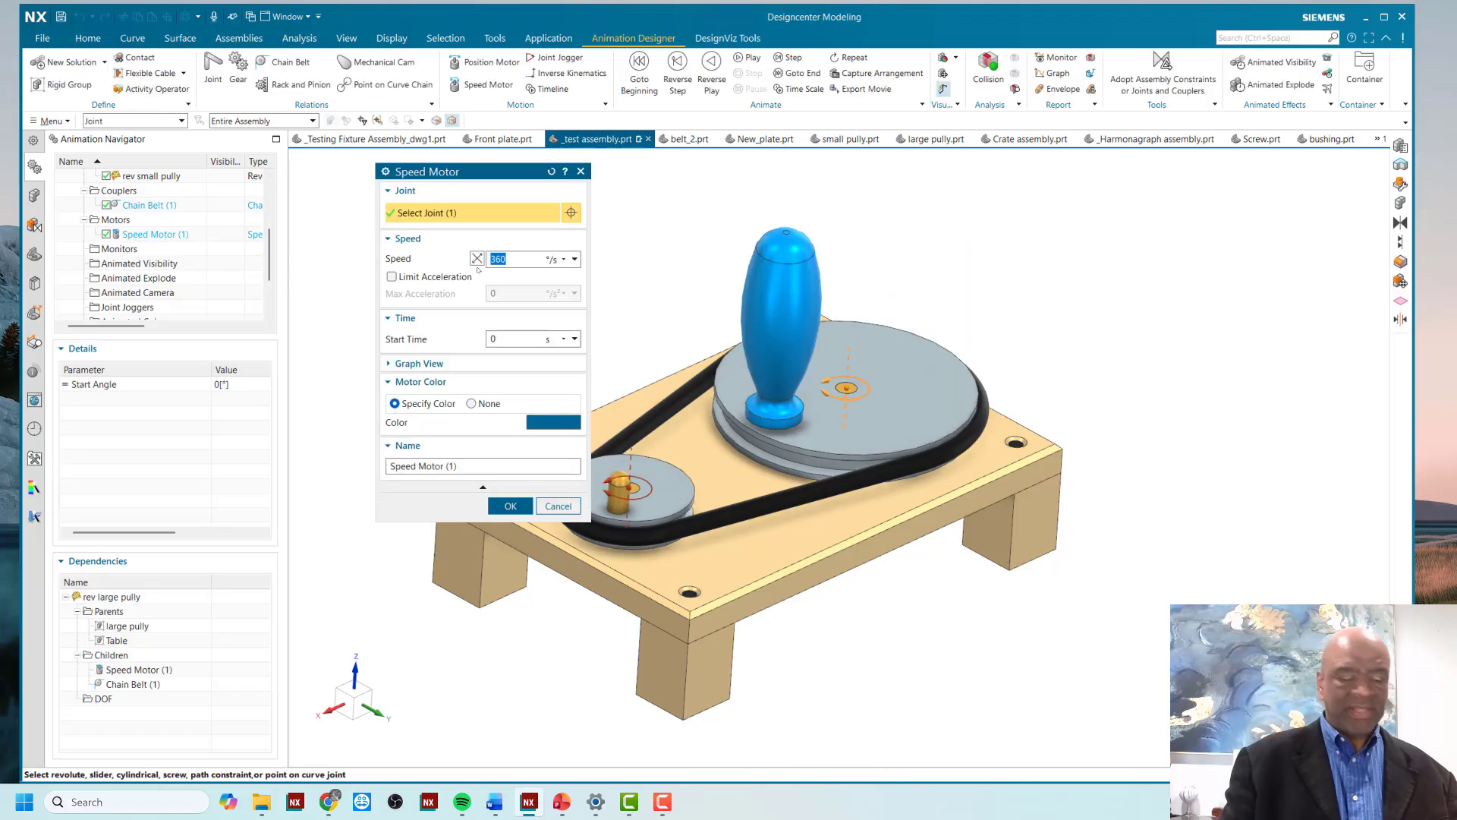
{"action": "type", "text": "180"}
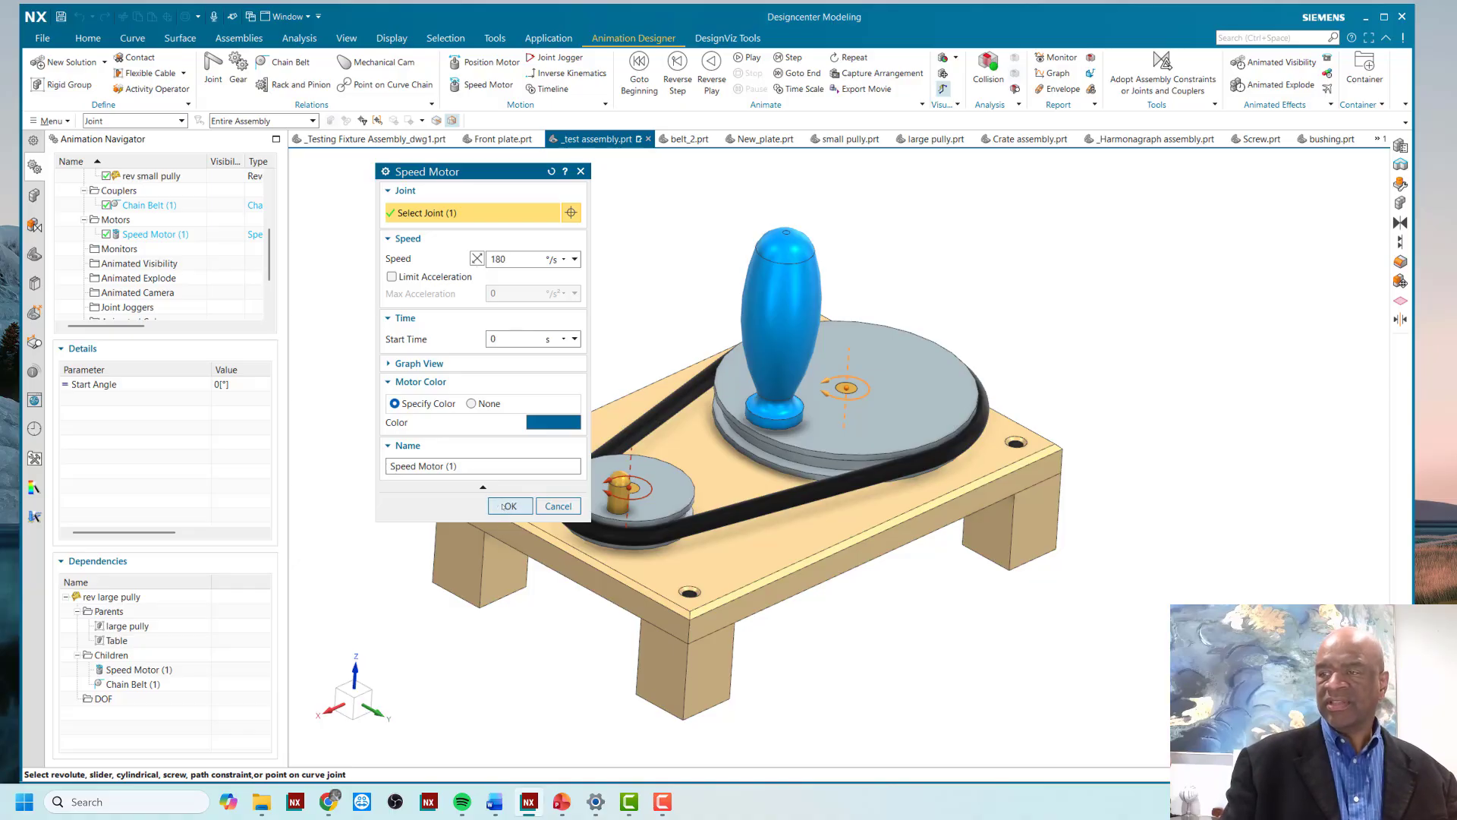
{"action": "left_click", "coordinate": [508, 506]}
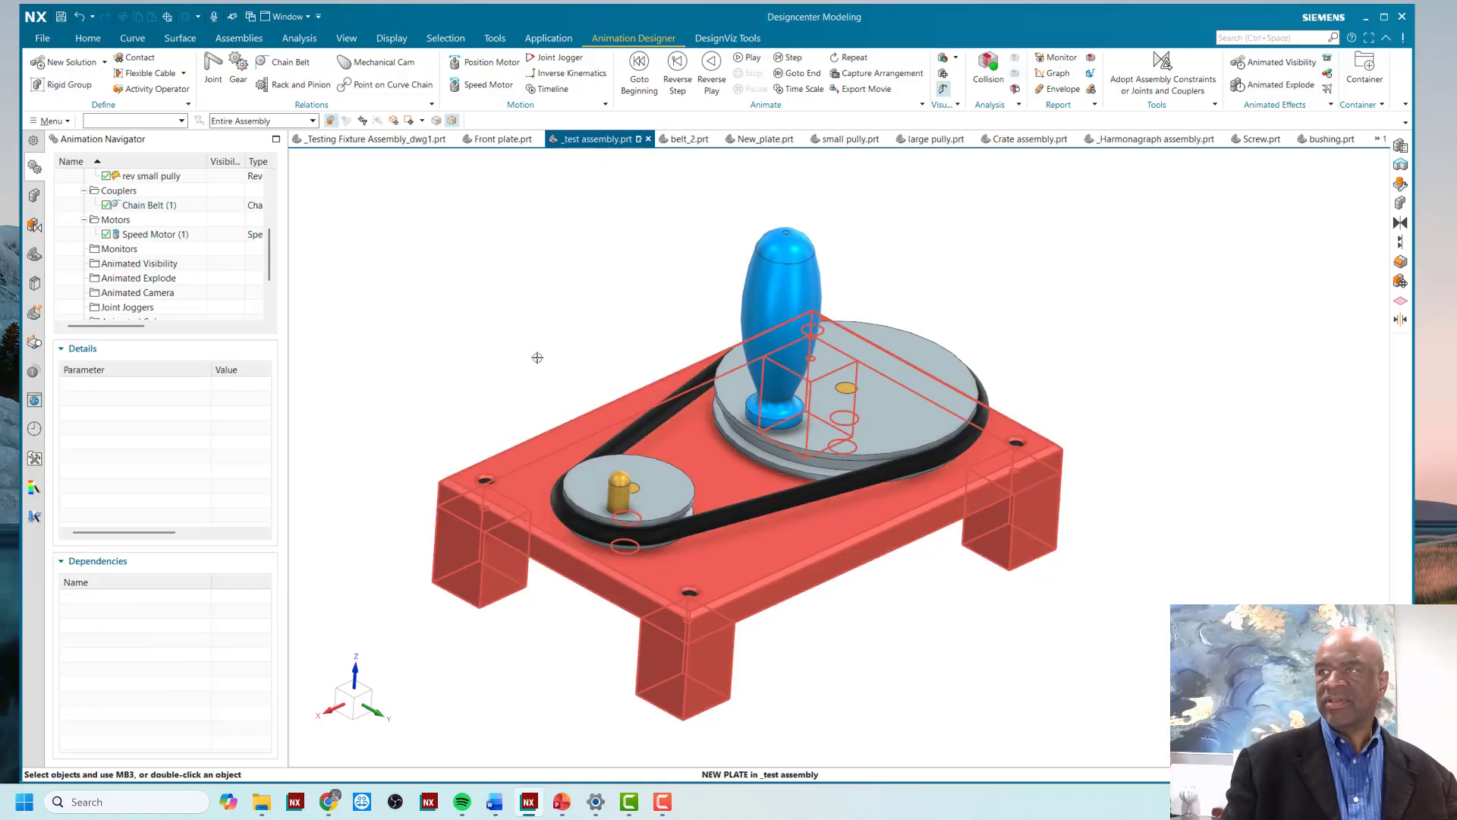
Replay the animation at the reduced motor speed, watch the pulleys from several angles, and end the playback
{"action": "left_click", "coordinate": [748, 58]}
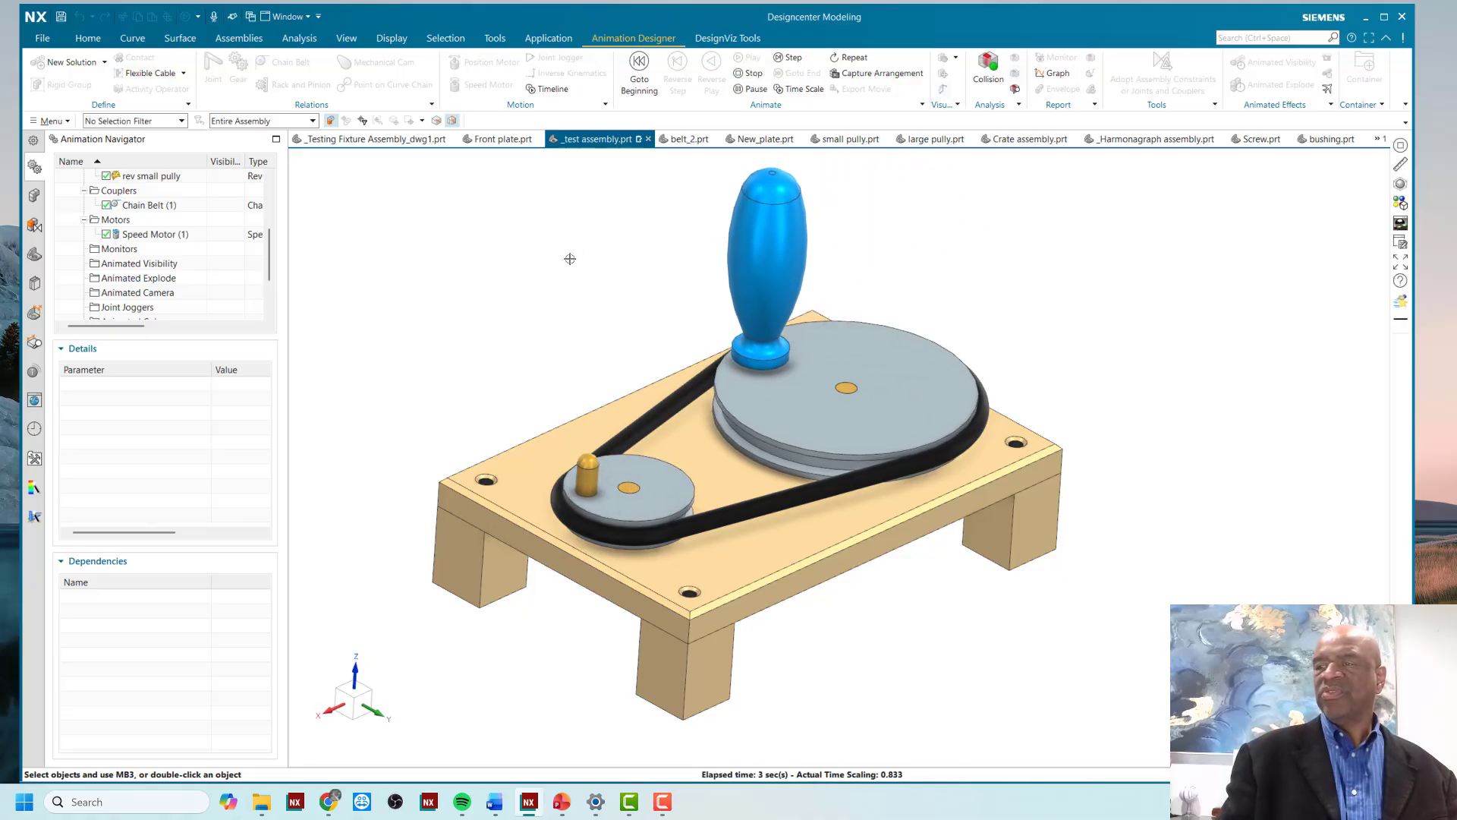
{"action": "mouse_move", "coordinate": [572, 296]}
{"action": "middle_mouse_down"}
{"action": "mouse_move", "coordinate": [553, 296]}
{"action": "mouse_move", "coordinate": [569, 290]}
{"action": "middle_mouse_up"}
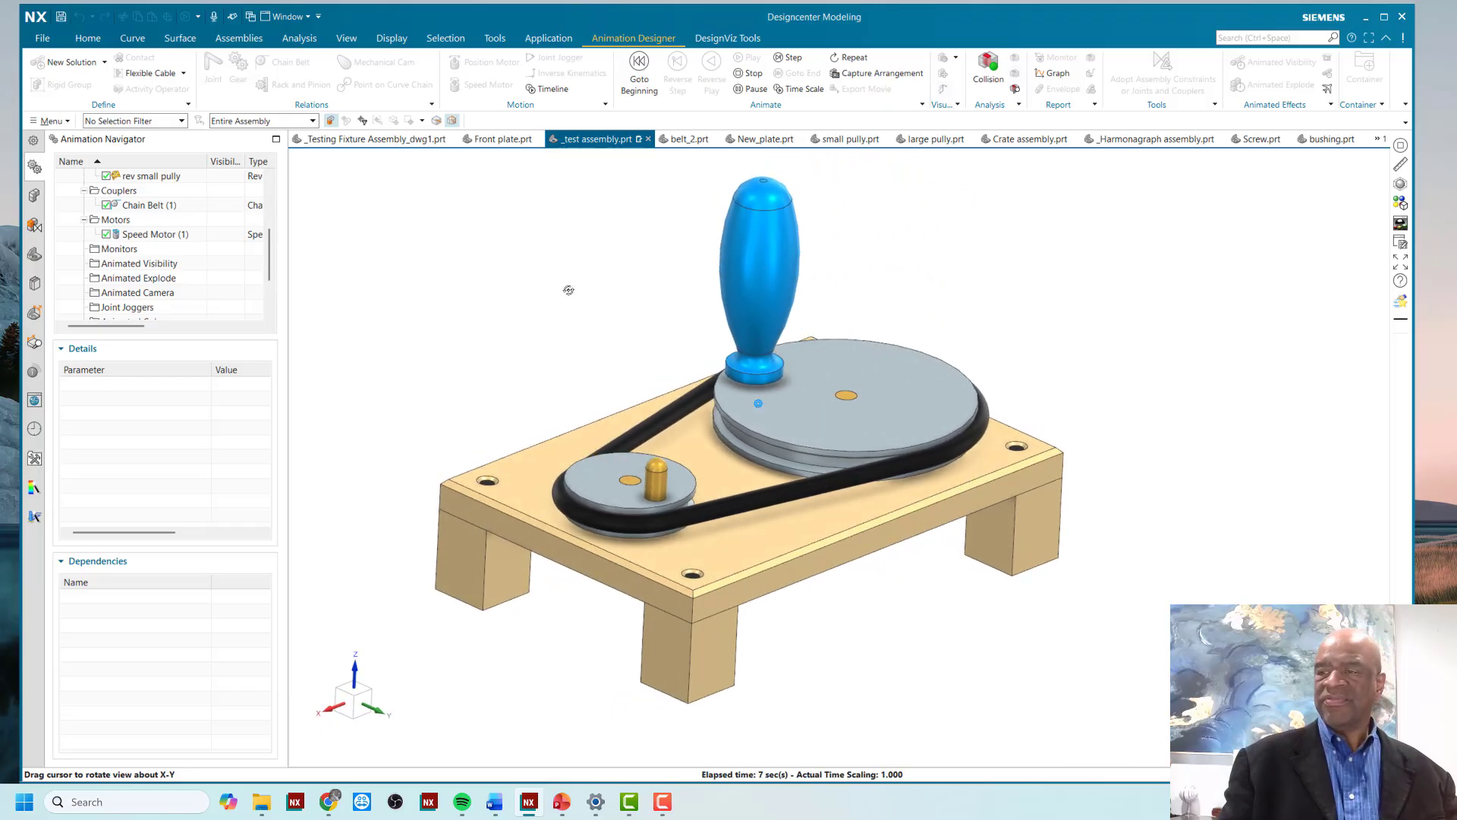
{"action": "middle_click_drag", "start_coordinate": [569, 291], "coordinate": [572, 324]}
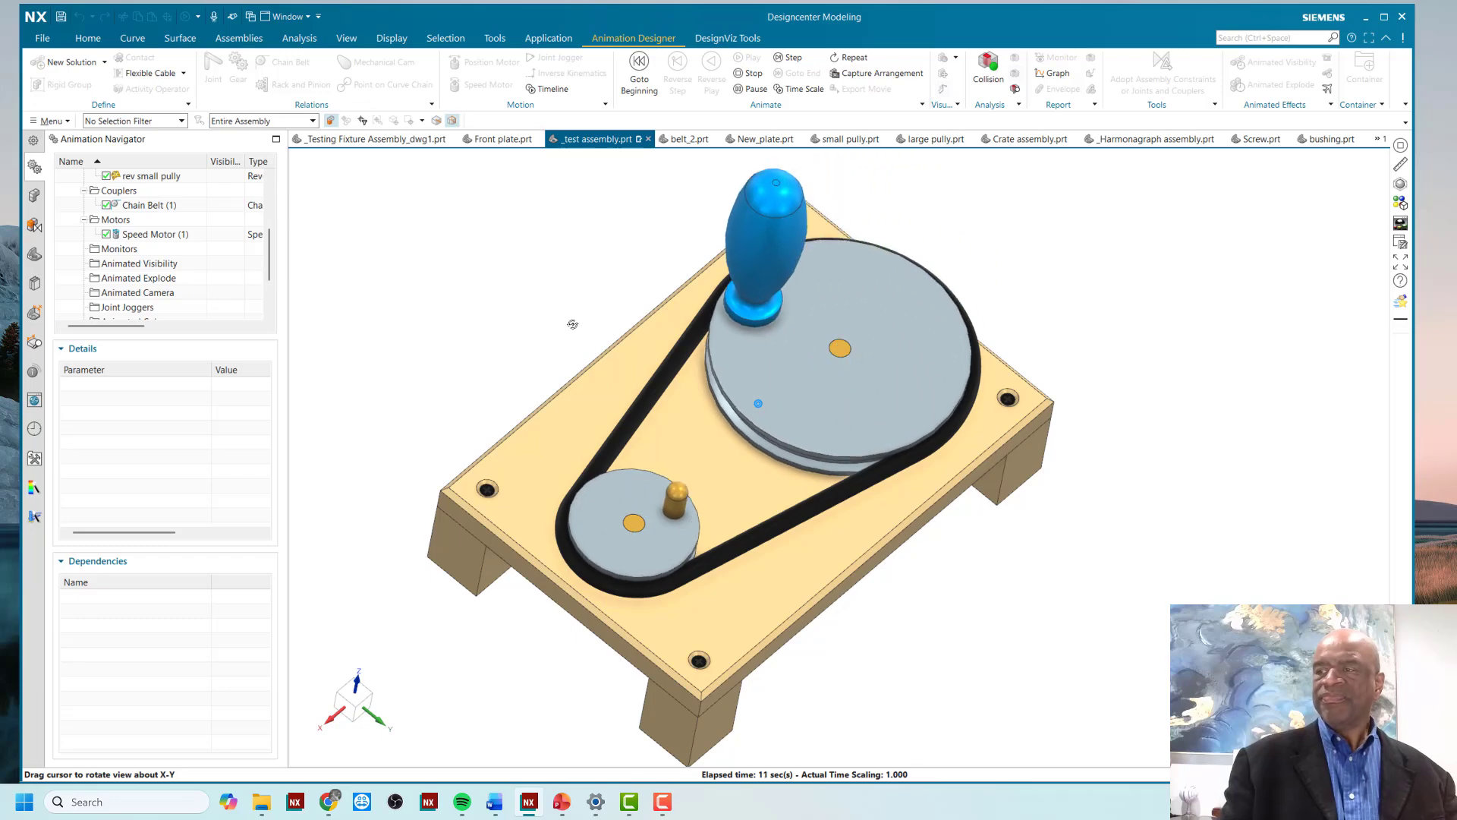
{"action": "middle_click_drag", "start_coordinate": [572, 321], "coordinate": [566, 303]}
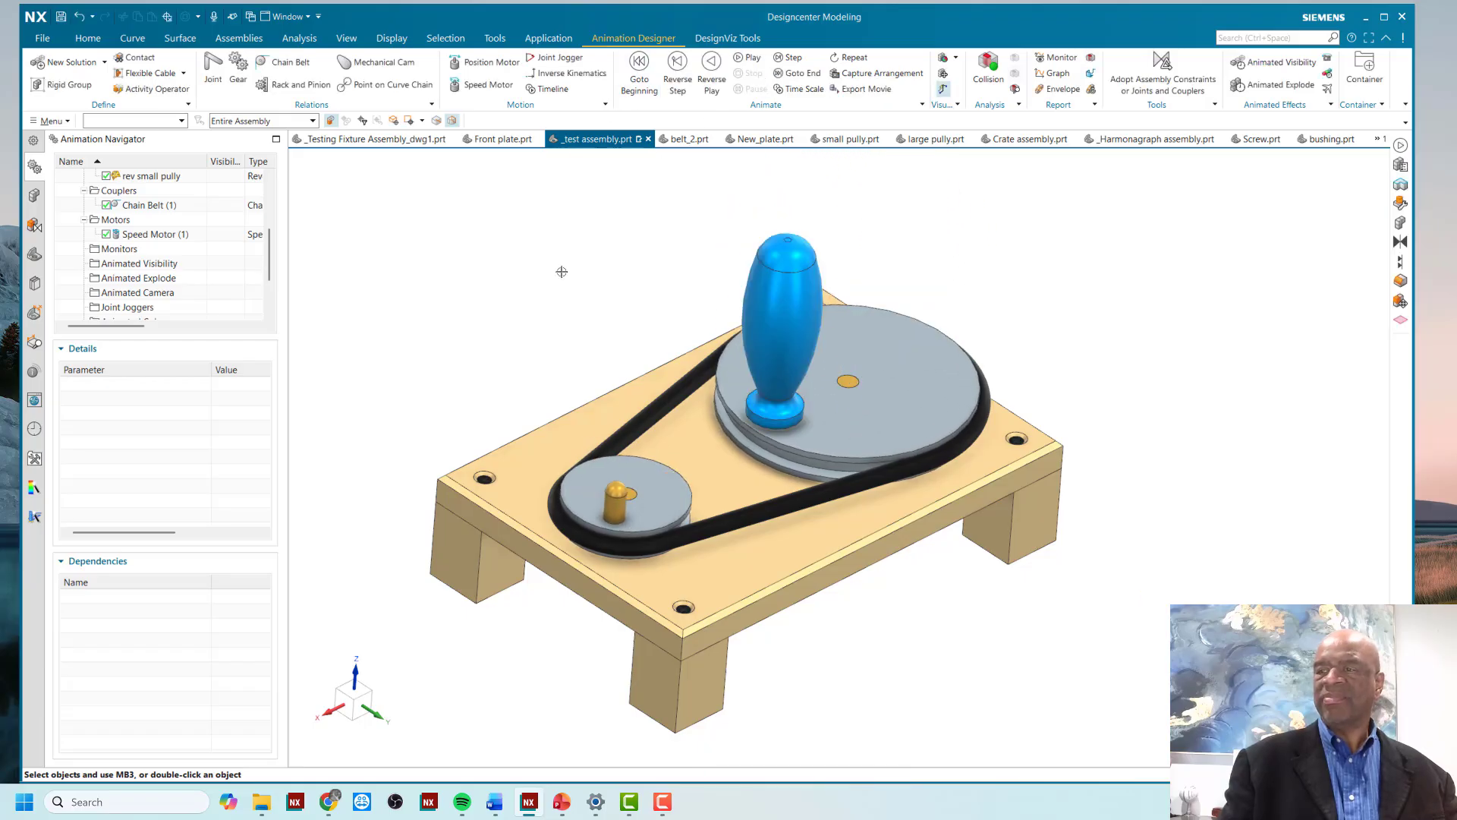
{"action": "middle_click_drag", "start_coordinate": [561, 272], "coordinate": [504, 256], "text": "shift"}
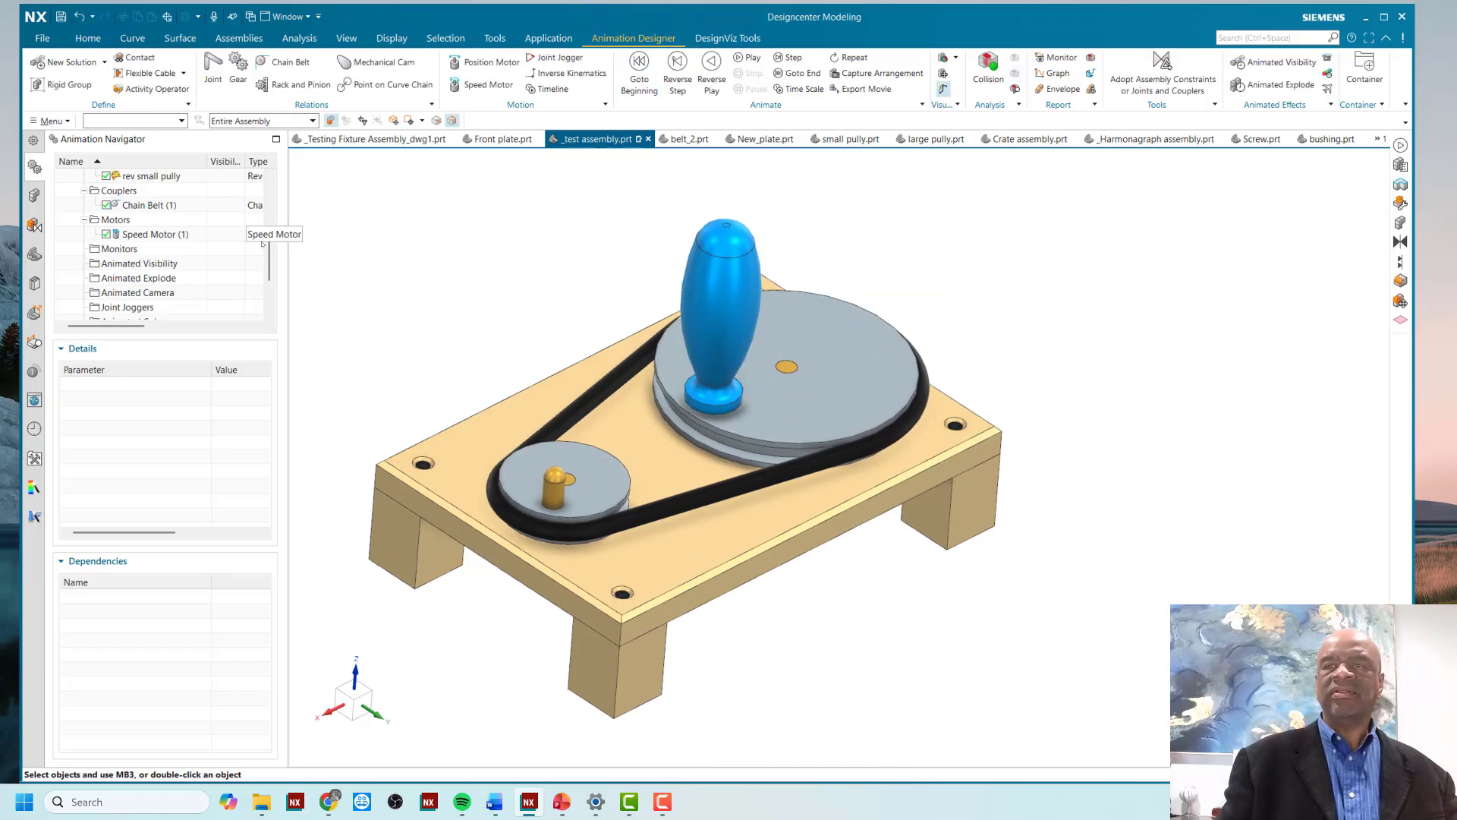
Make small pully the work part and open the section sketch of its Extrude (3) feature for editing
{"action": "left_click", "coordinate": [34, 195]}
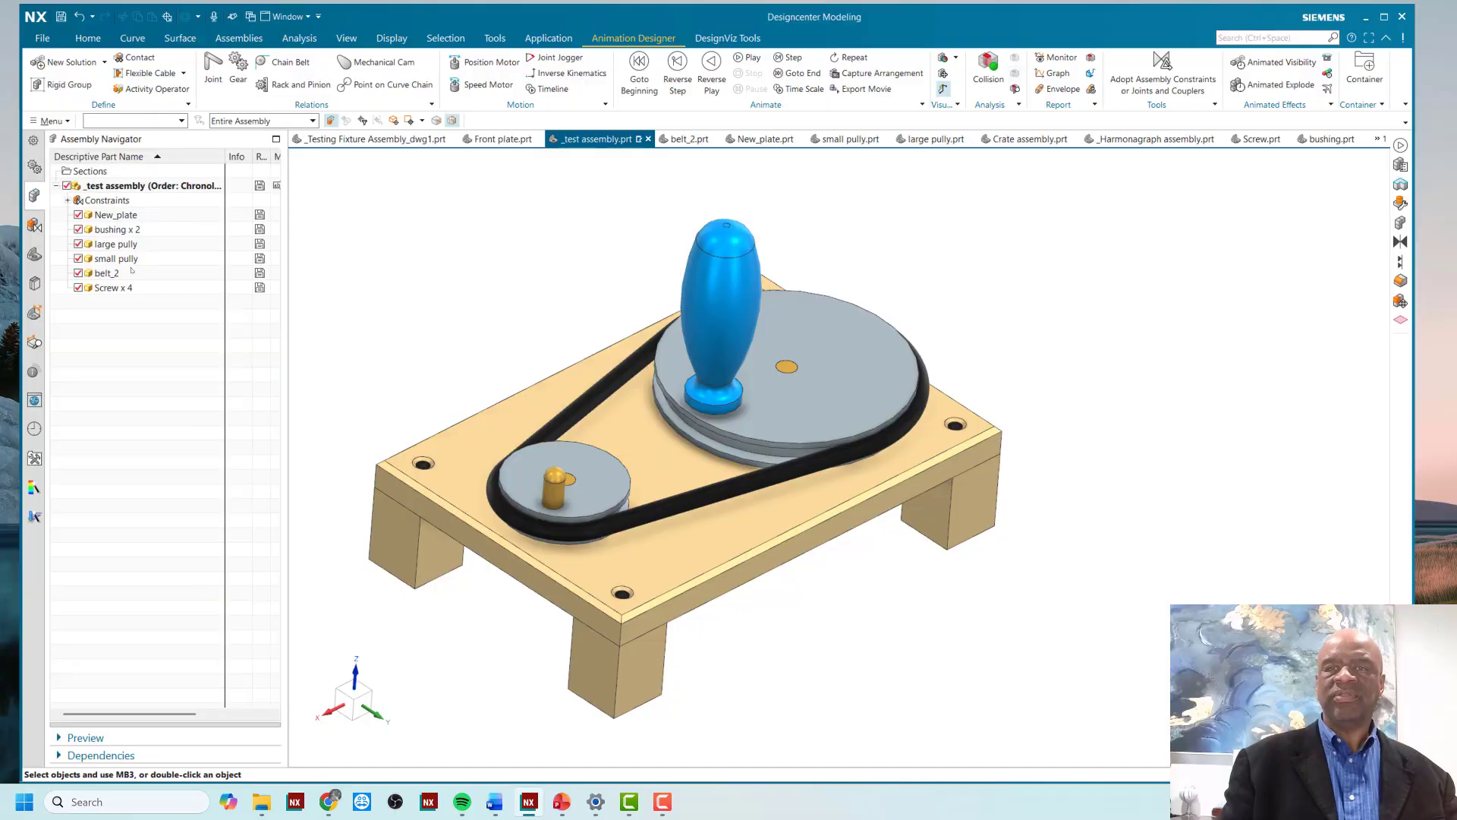
{"action": "double_click", "coordinate": [121, 259]}
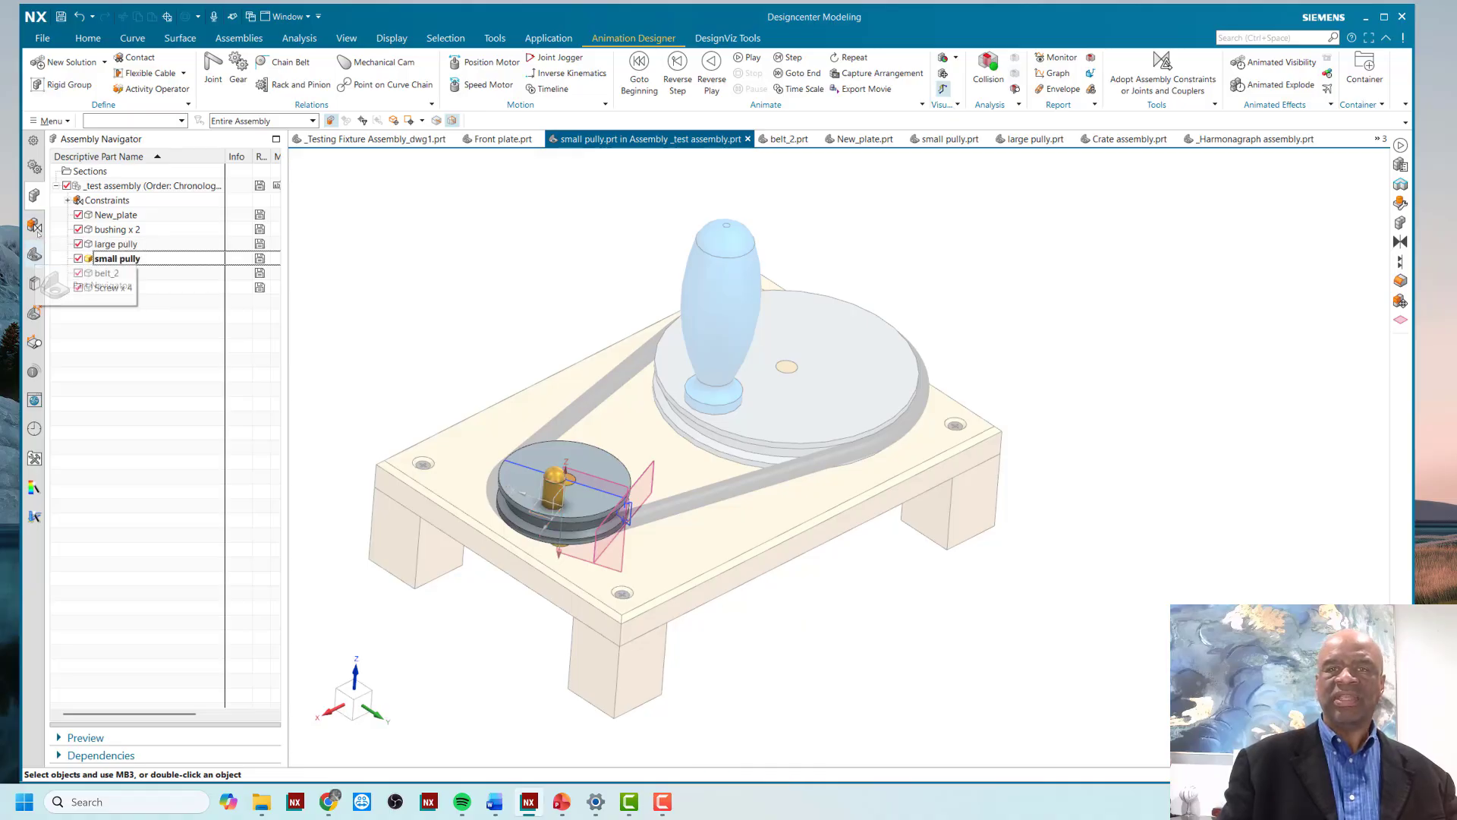
{"action": "left_click", "coordinate": [34, 255]}
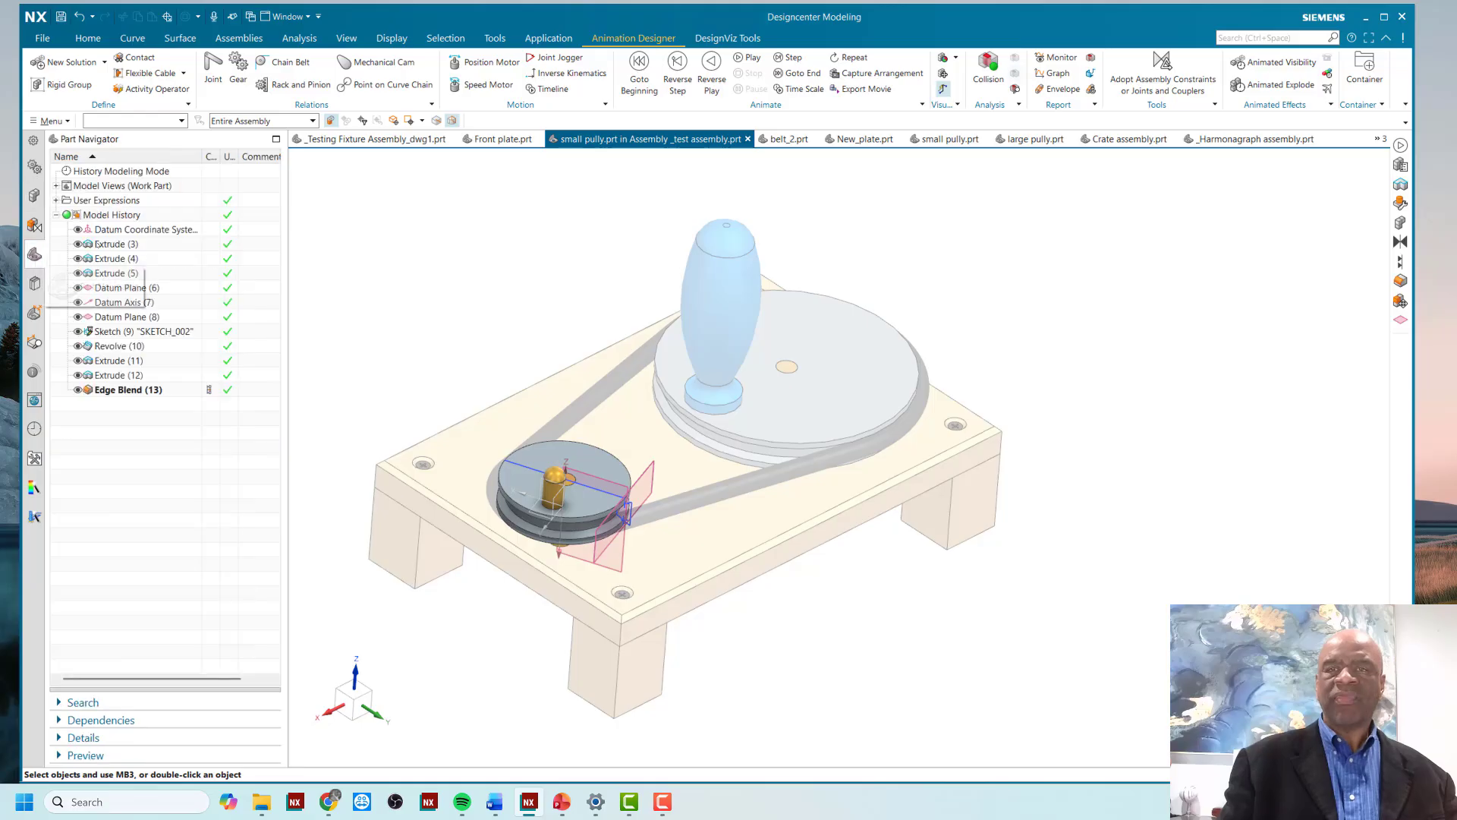
{"action": "double_click", "coordinate": [106, 244]}
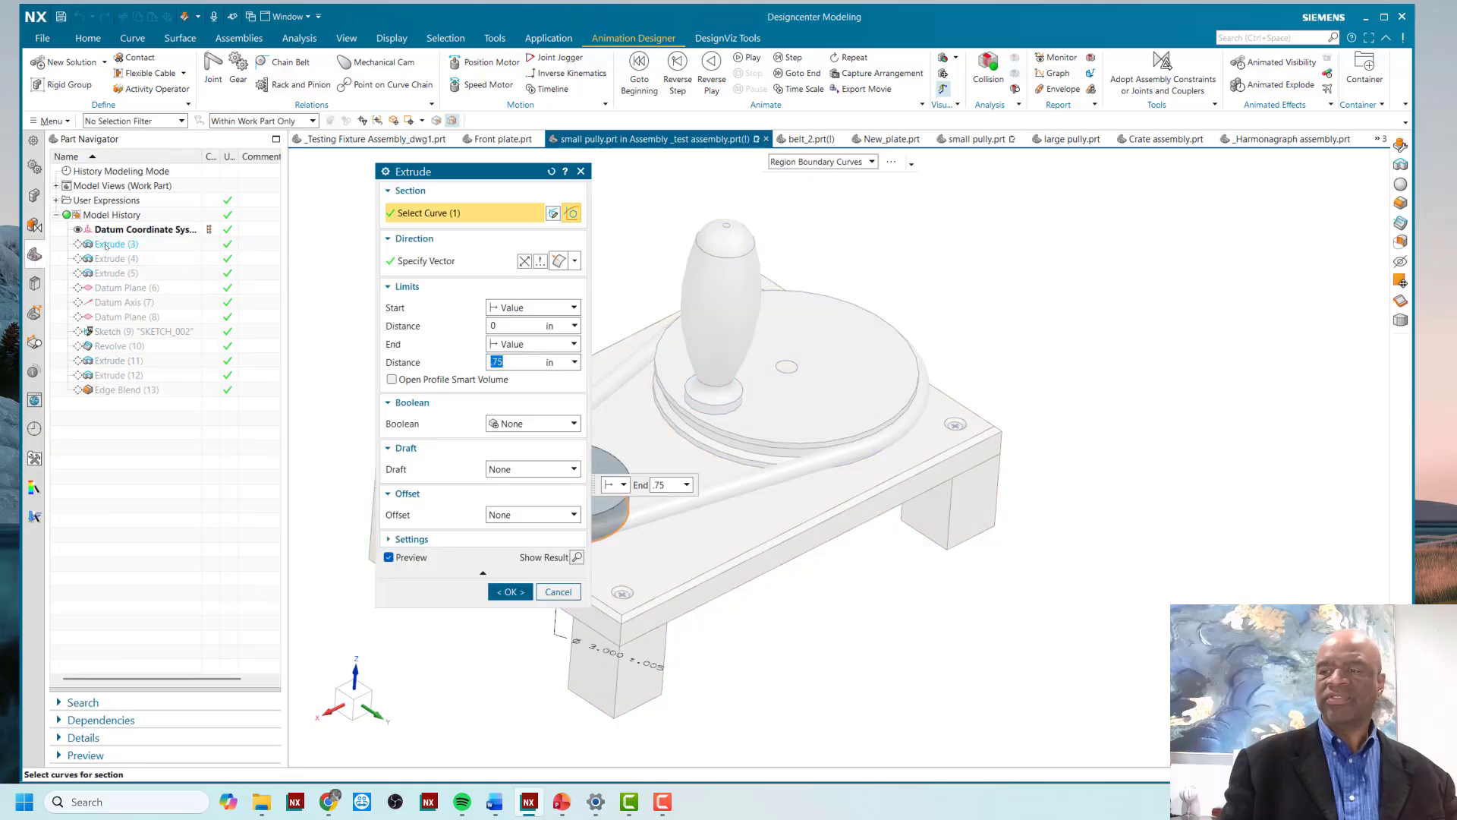
{"action": "left_click", "coordinate": [553, 214]}
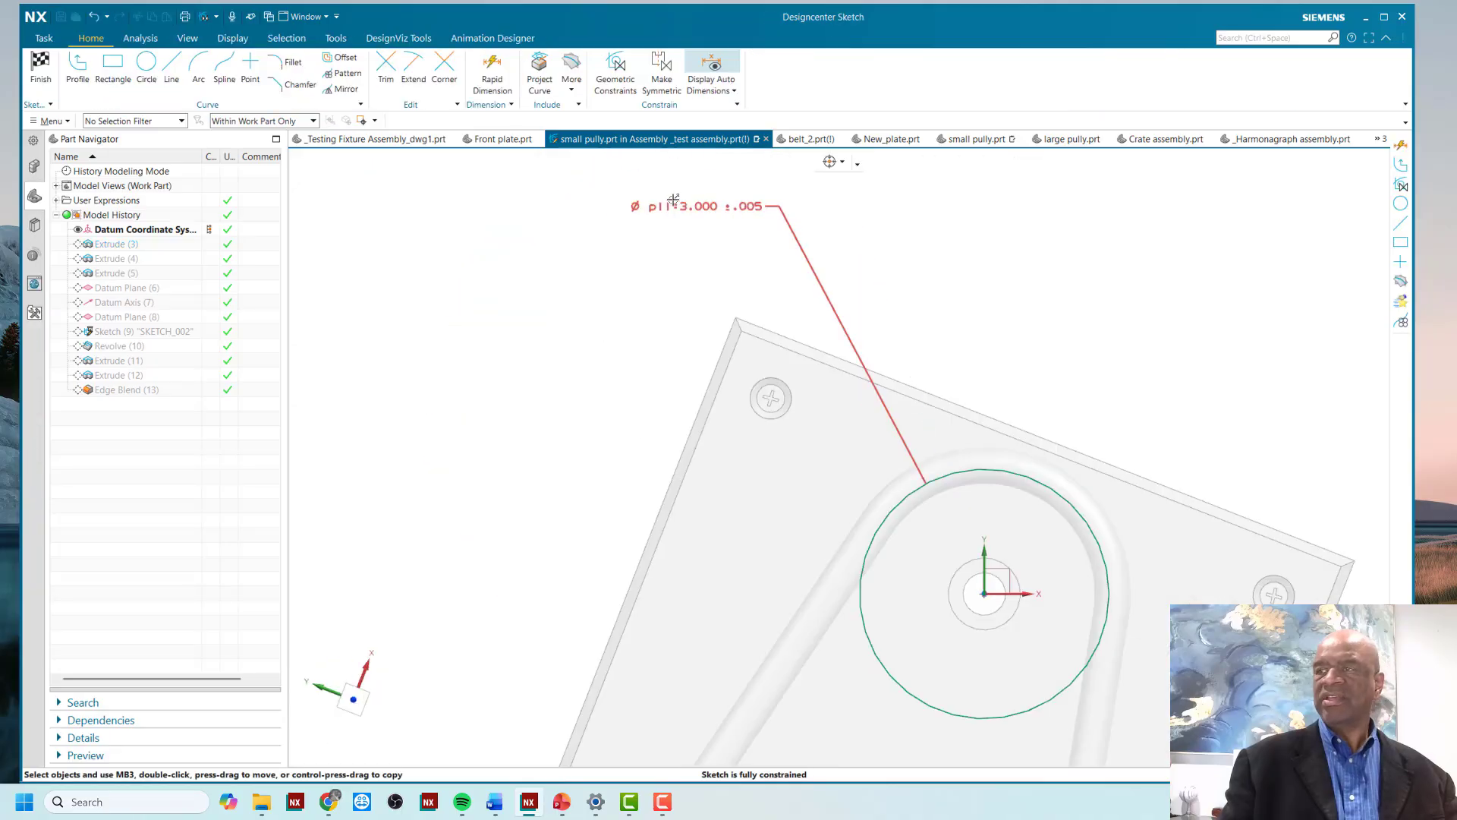
Set the small pulley circle's diameter dimension p11 to 6 in, finish the sketch and accept the updated extrude
{"action": "double_click", "coordinate": [677, 204]}
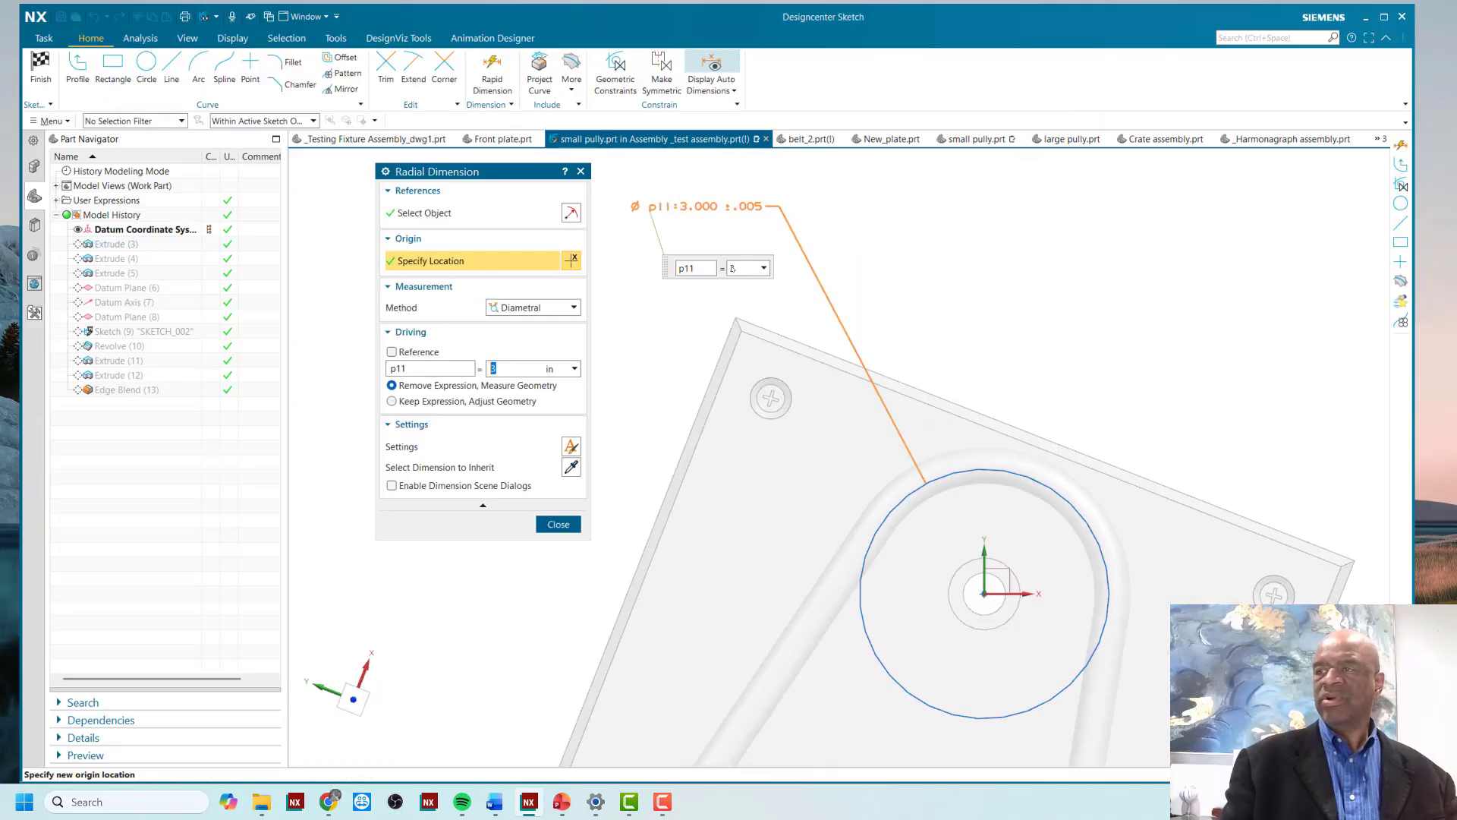
{"action": "type", "text": "6"}
{"action": "key", "text": "Return"}
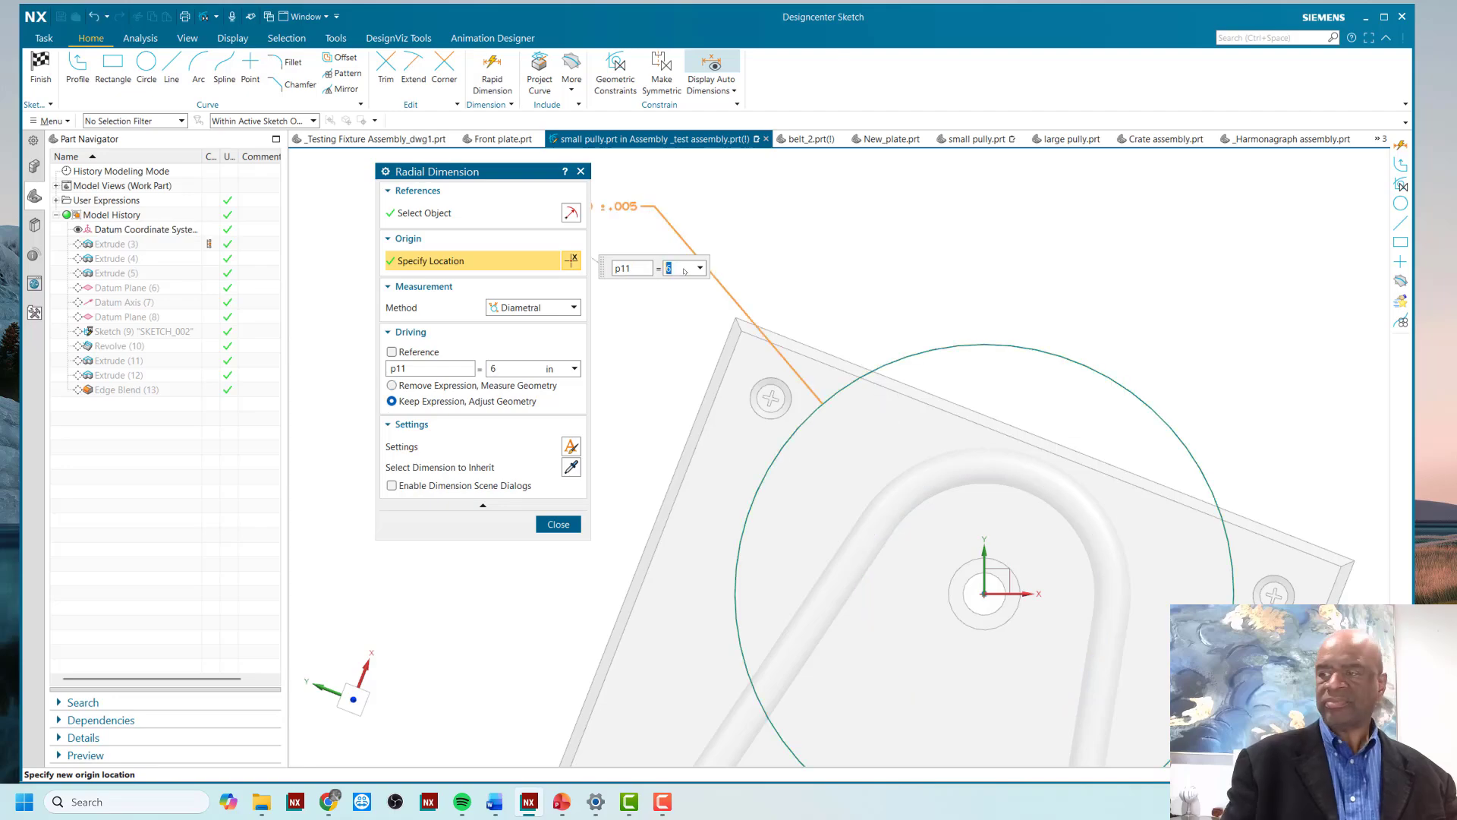
{"action": "scroll", "coordinate": [779, 323], "scroll_direction": "down", "scroll_amount": 3}
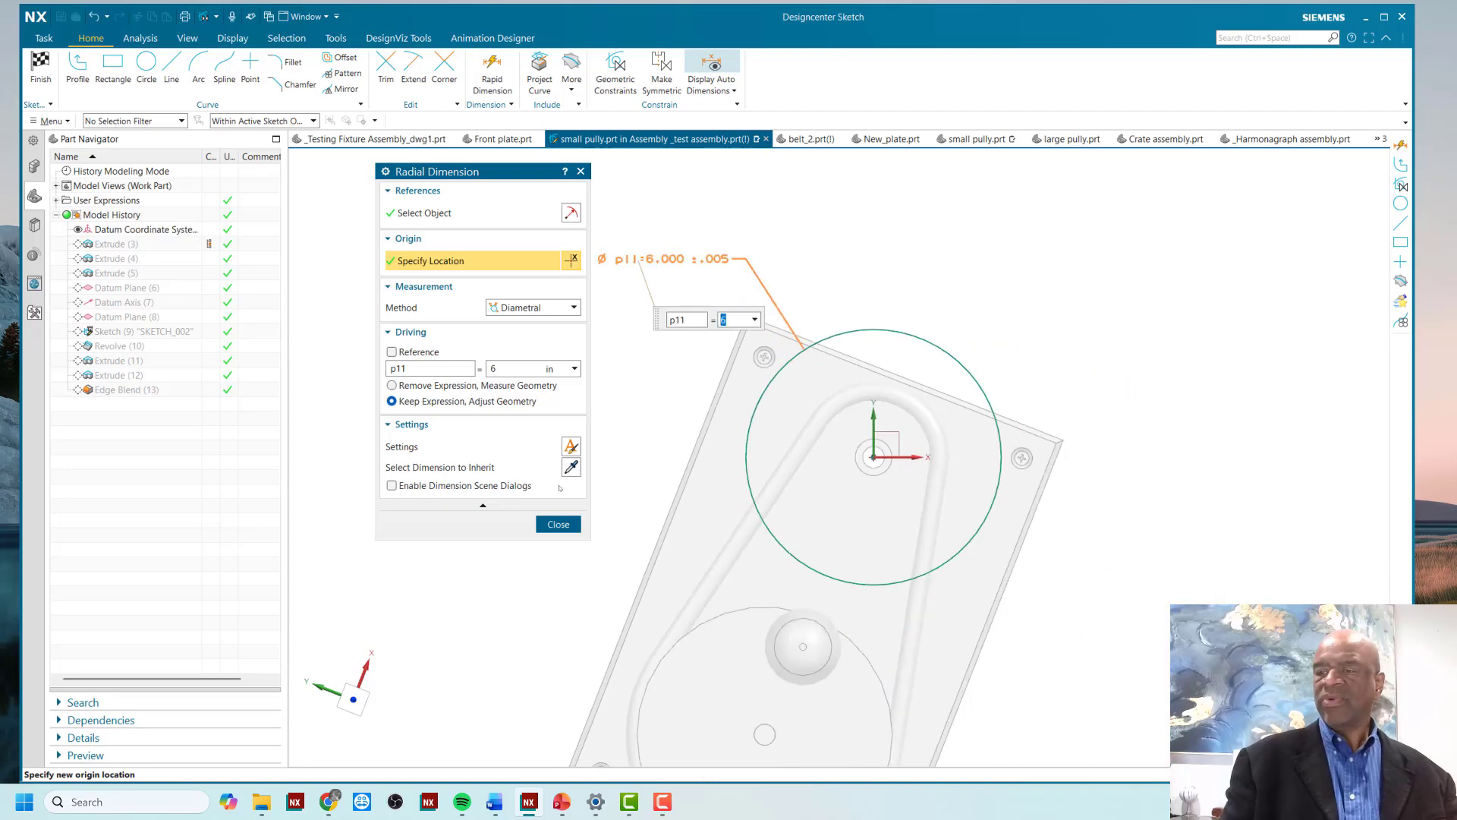
{"action": "left_click", "coordinate": [558, 525]}
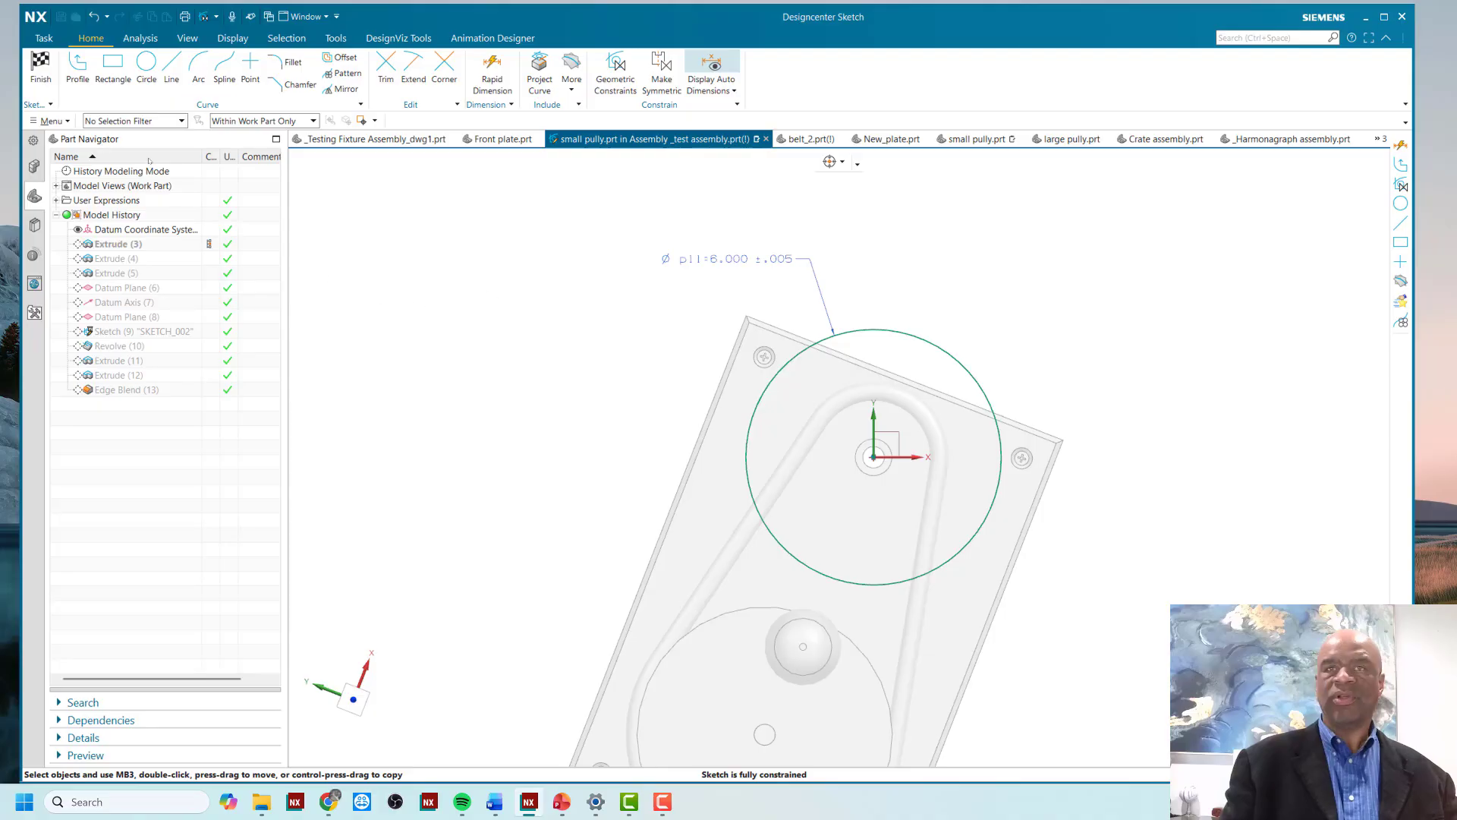
{"action": "left_click", "coordinate": [40, 66]}
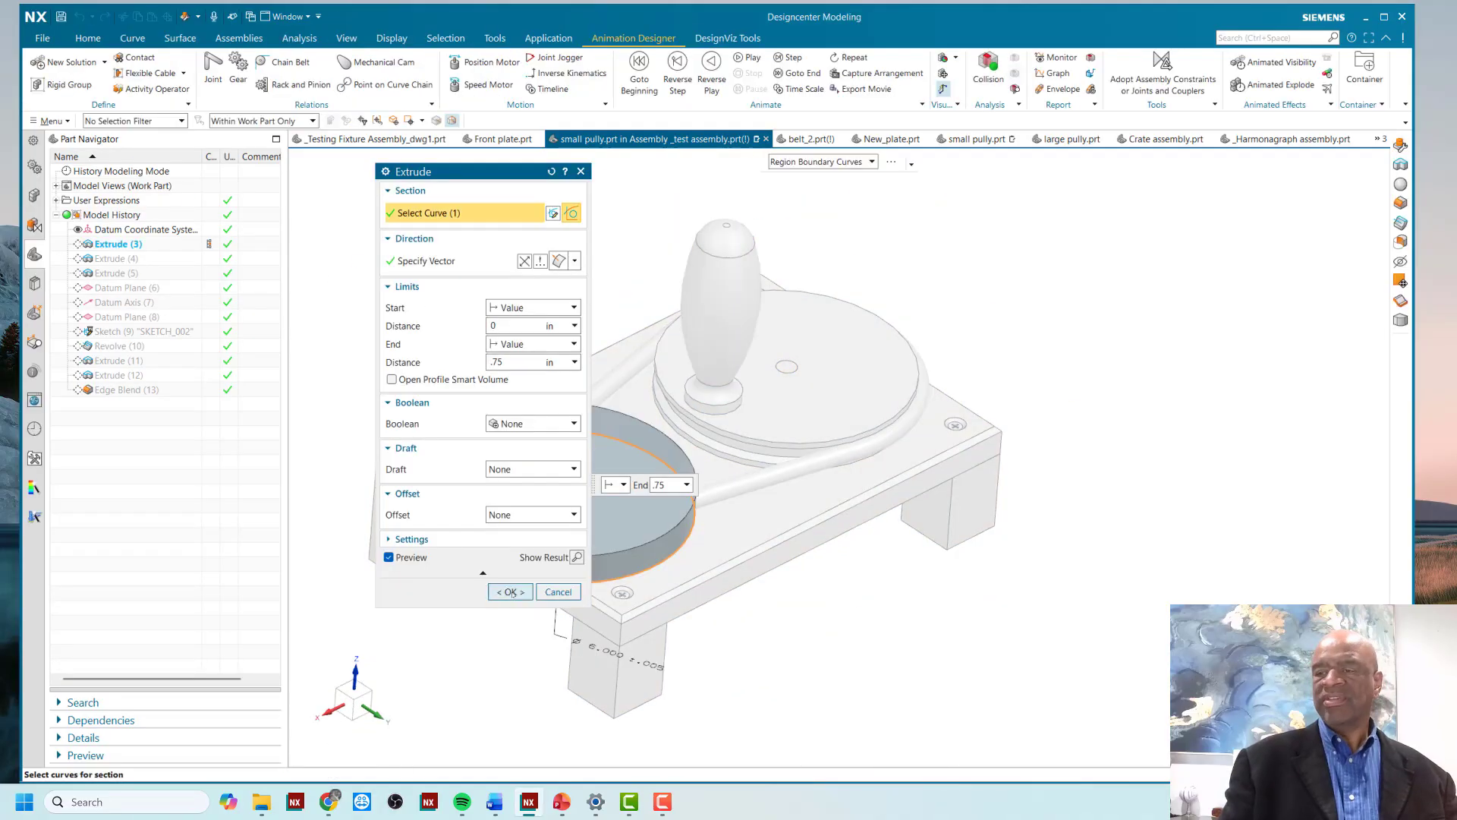
{"action": "left_click", "coordinate": [511, 592]}
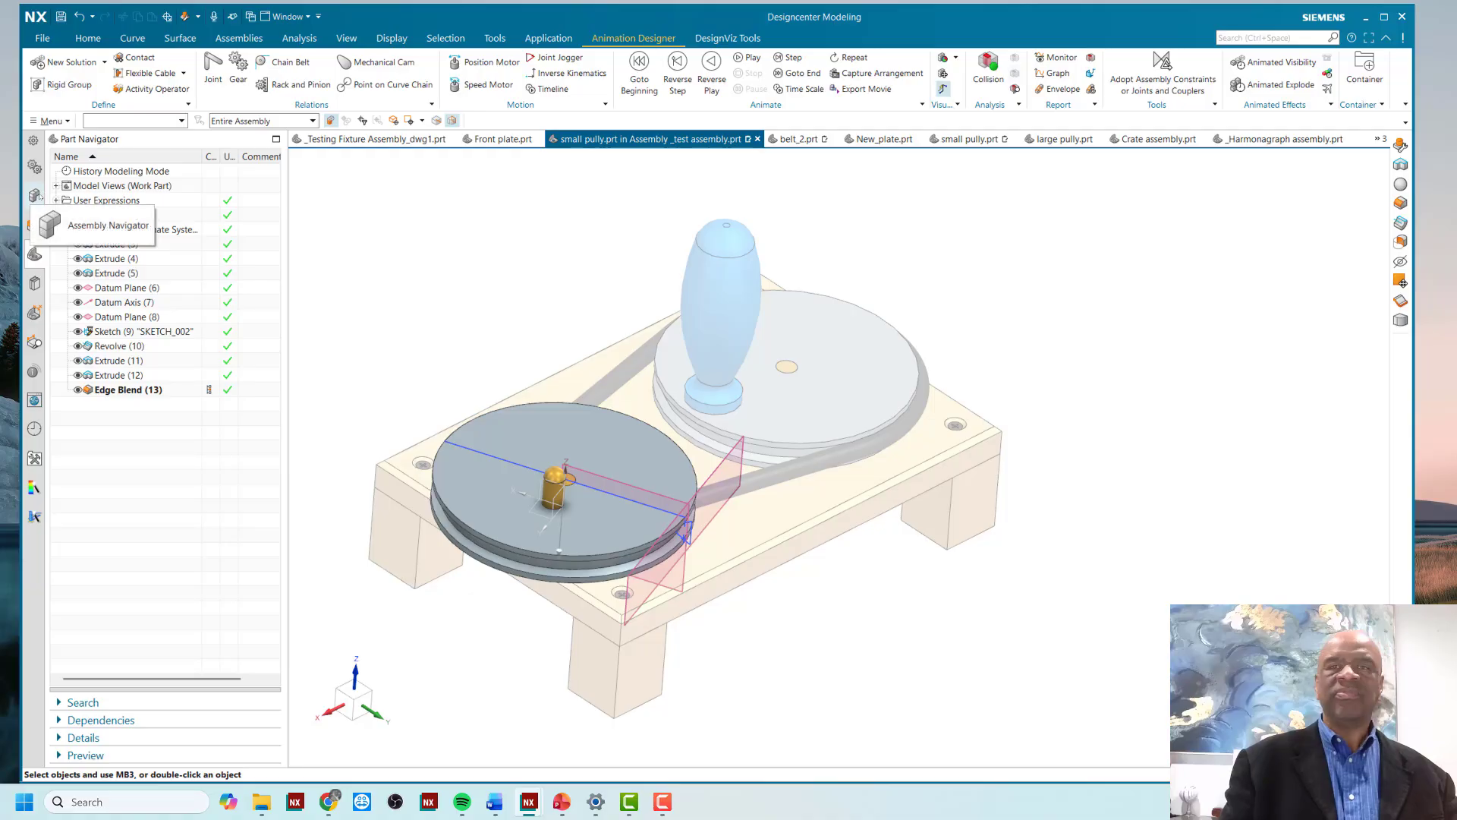
Make the top-level _test assembly the work part and open the belt_2 component in its own window
{"action": "left_click", "coordinate": [35, 195]}
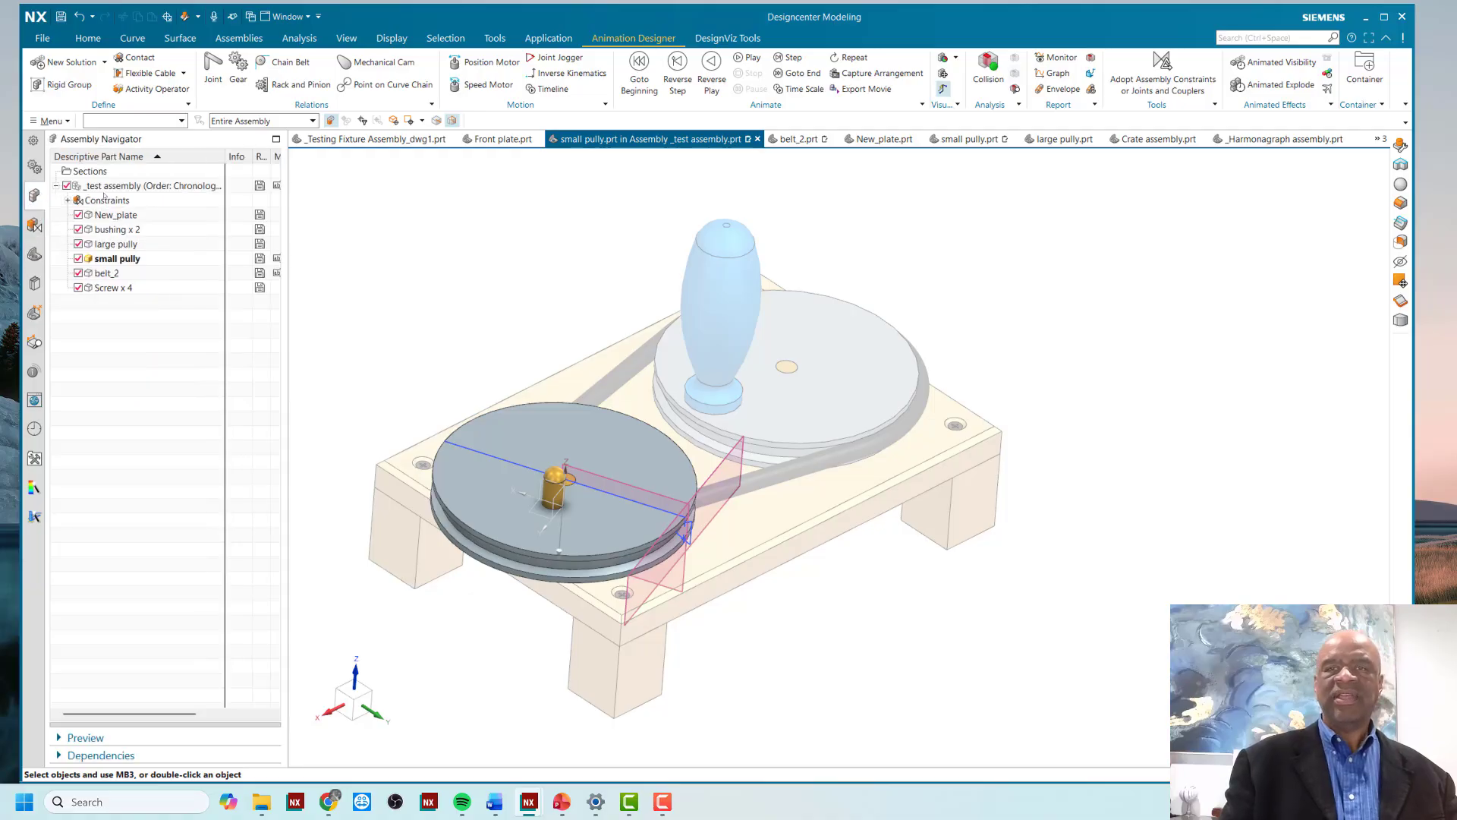
{"action": "double_click", "coordinate": [107, 186]}
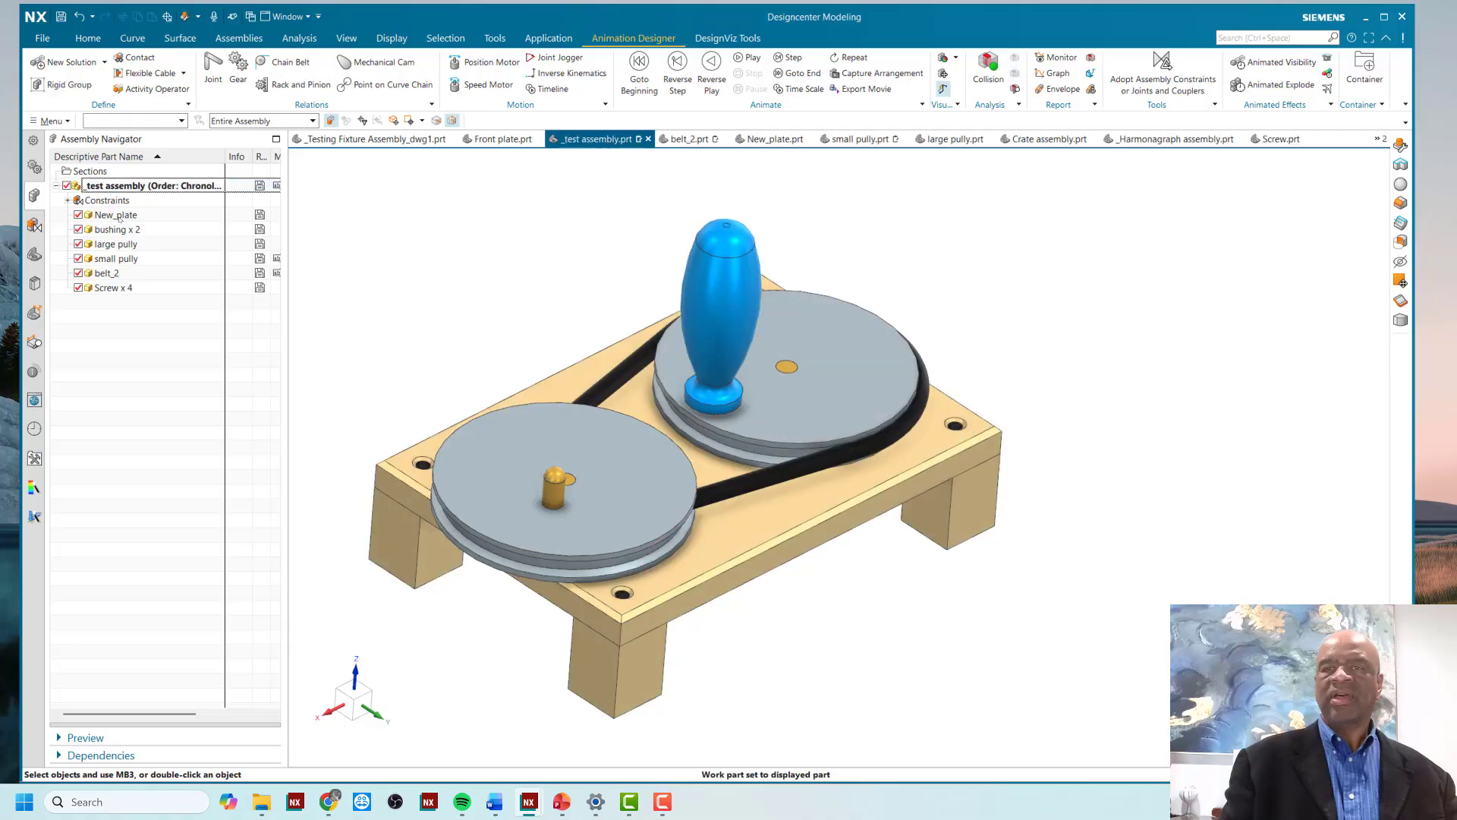
{"action": "left_click", "coordinate": [110, 274]}
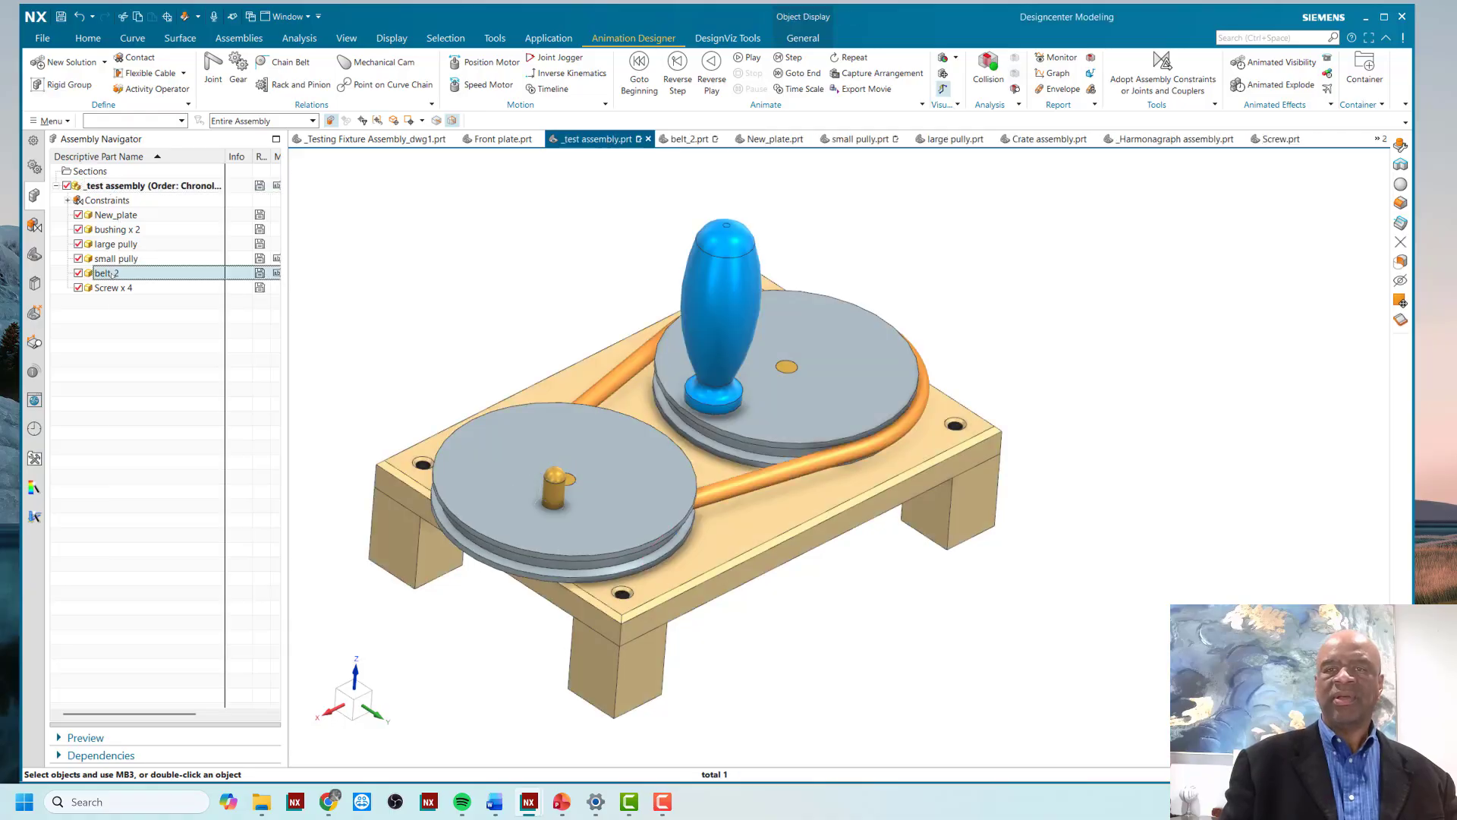
{"action": "right_click", "coordinate": [110, 274]}
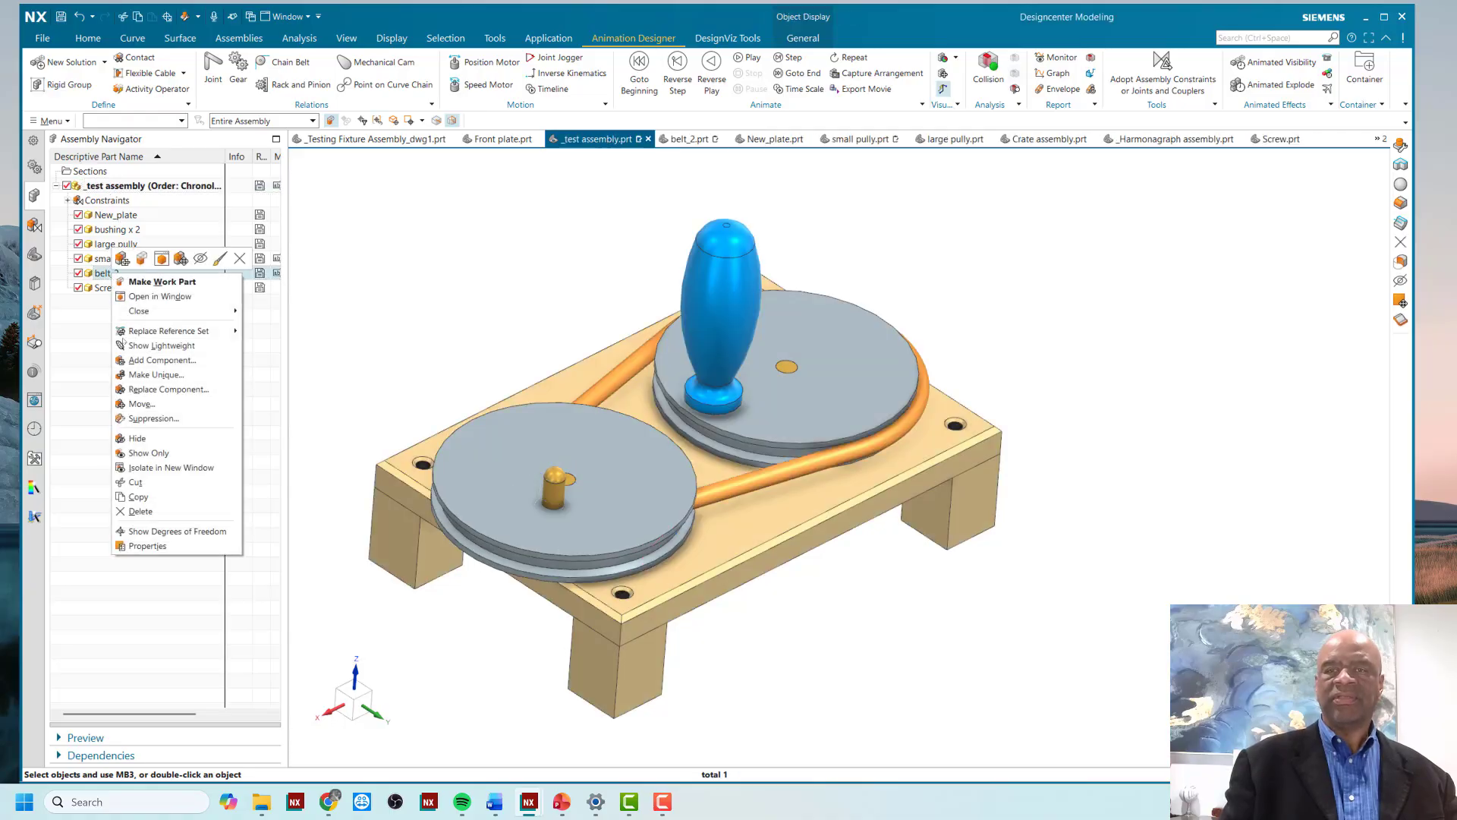
{"action": "left_click", "coordinate": [170, 296]}
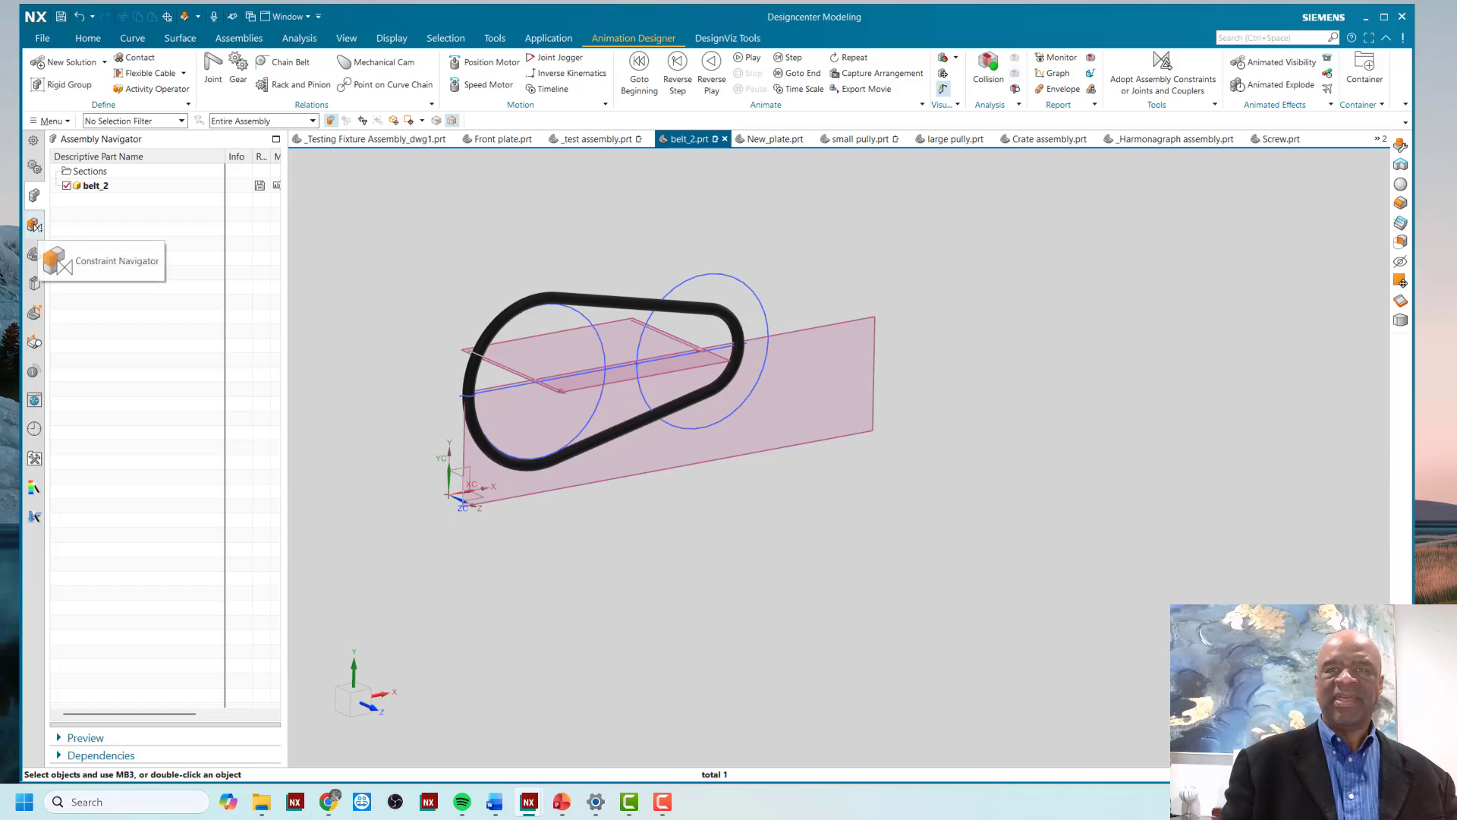
Examine belt_2's model history, going through its linked faces, datum axis and Datum Plane (9)
{"action": "left_click", "coordinate": [34, 225]}
{"action": "left_click", "coordinate": [36, 195]}
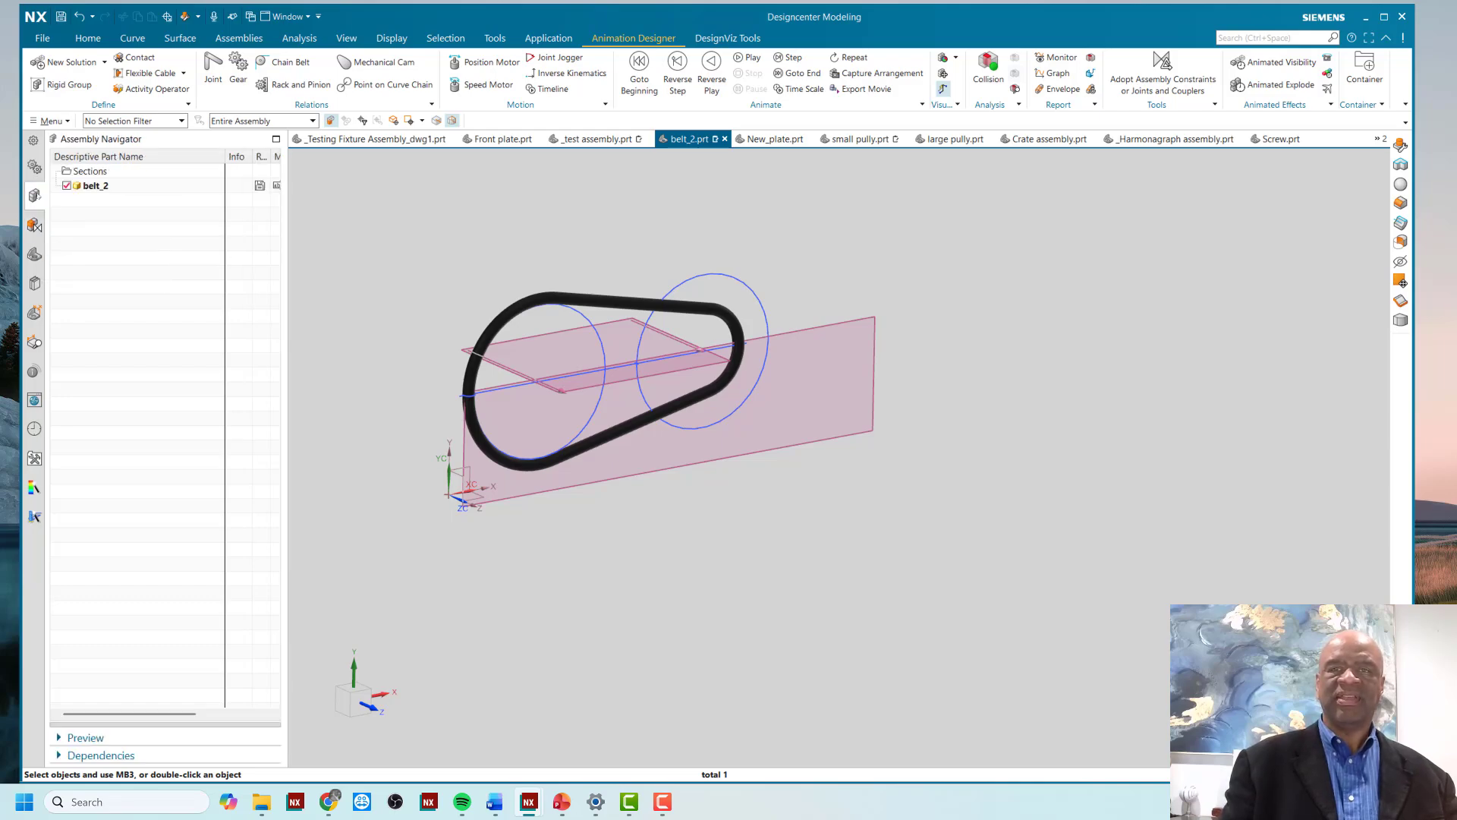
{"action": "left_click", "coordinate": [34, 254]}
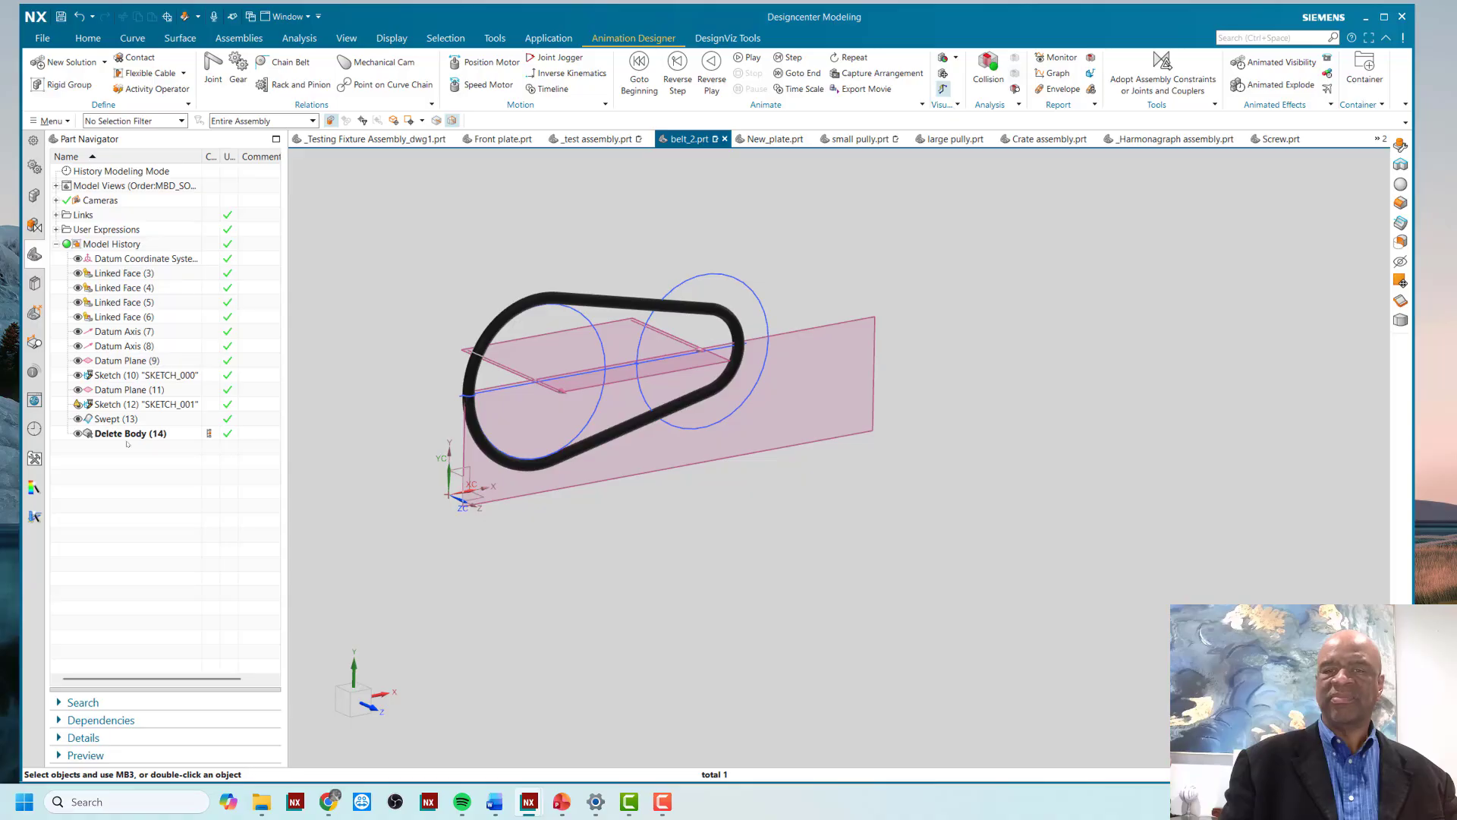
{"action": "left_click", "coordinate": [141, 274]}
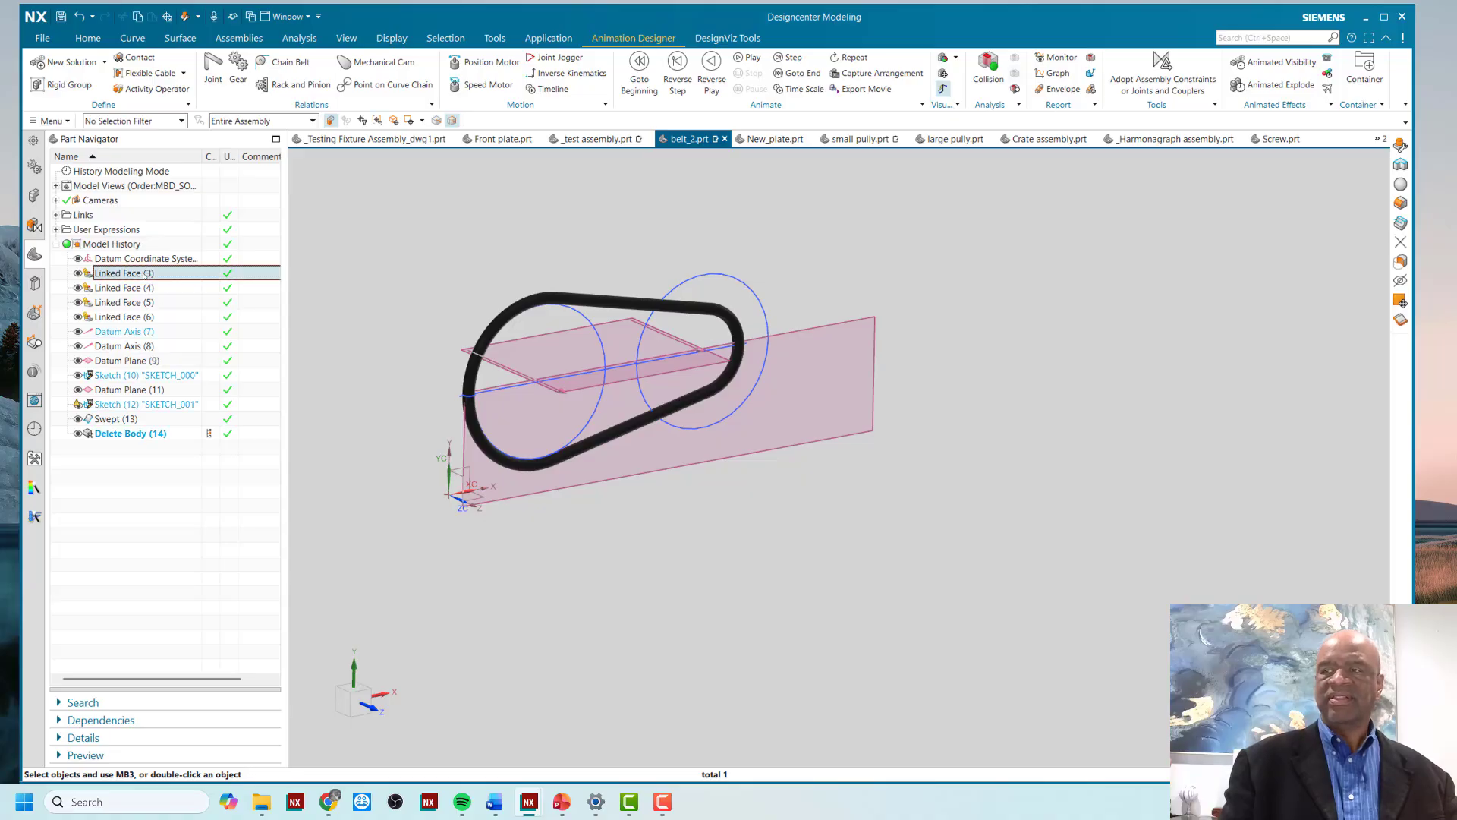
{"action": "left_click", "coordinate": [155, 288]}
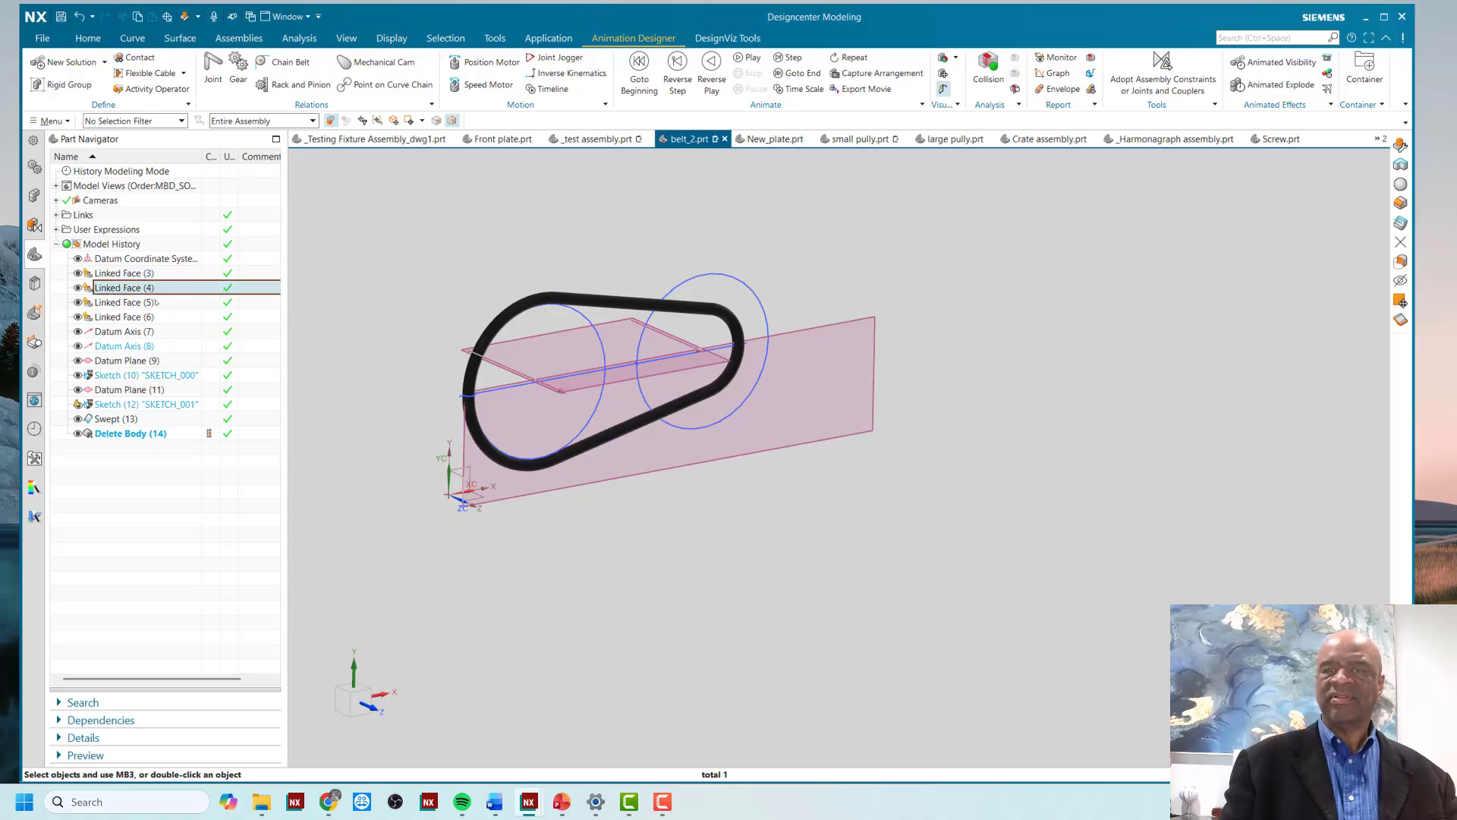
{"action": "left_click", "coordinate": [156, 302]}
{"action": "left_click", "coordinate": [159, 317]}
{"action": "left_click", "coordinate": [163, 332]}
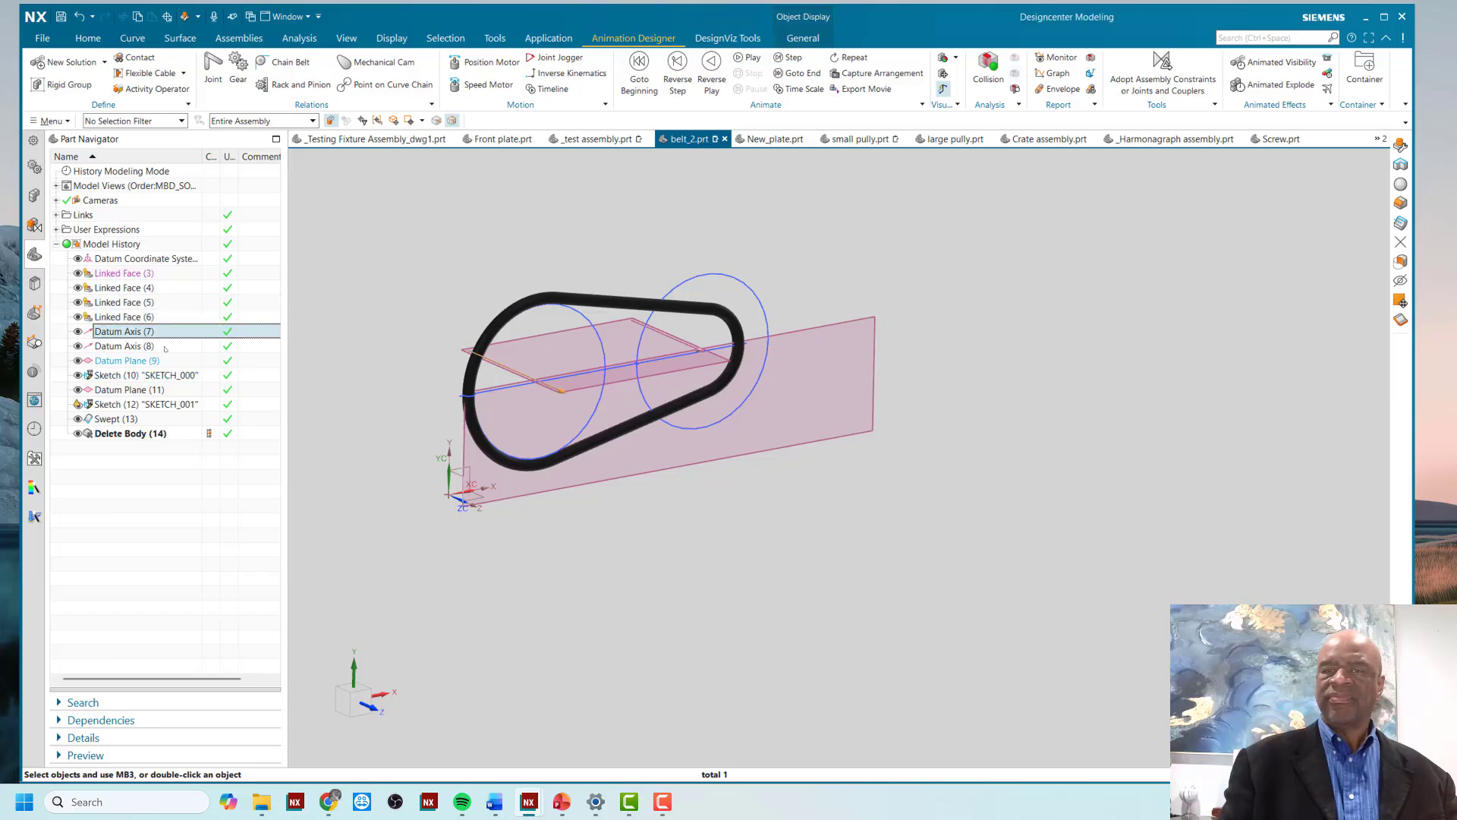
{"action": "left_click", "coordinate": [163, 362]}
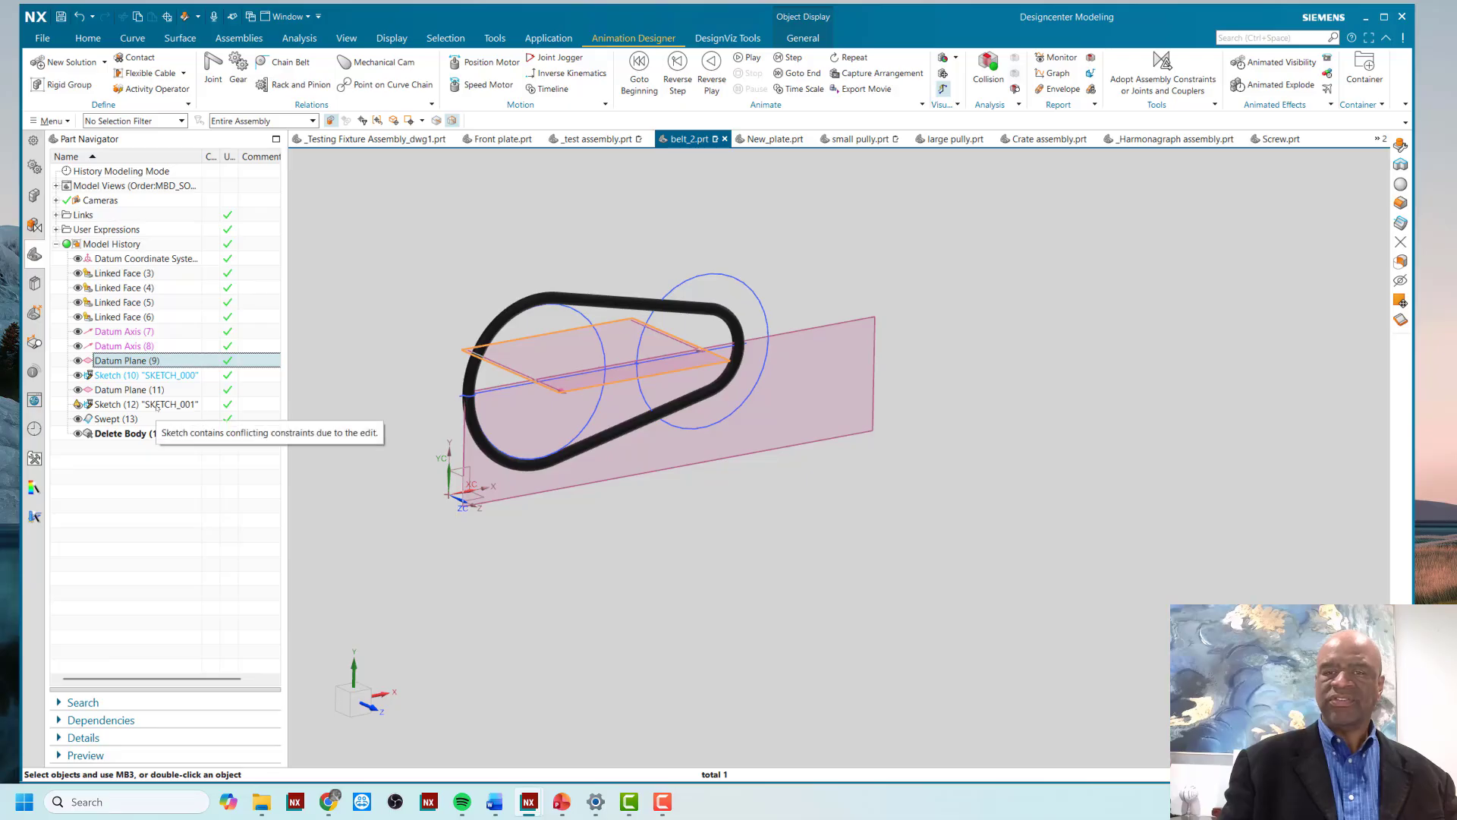
Open Sketch (12) "SKETCH_001" of the belt for editing, let its path re-solve around the resized pulley circle, and finish the sketch
{"action": "left_click", "coordinate": [157, 404]}
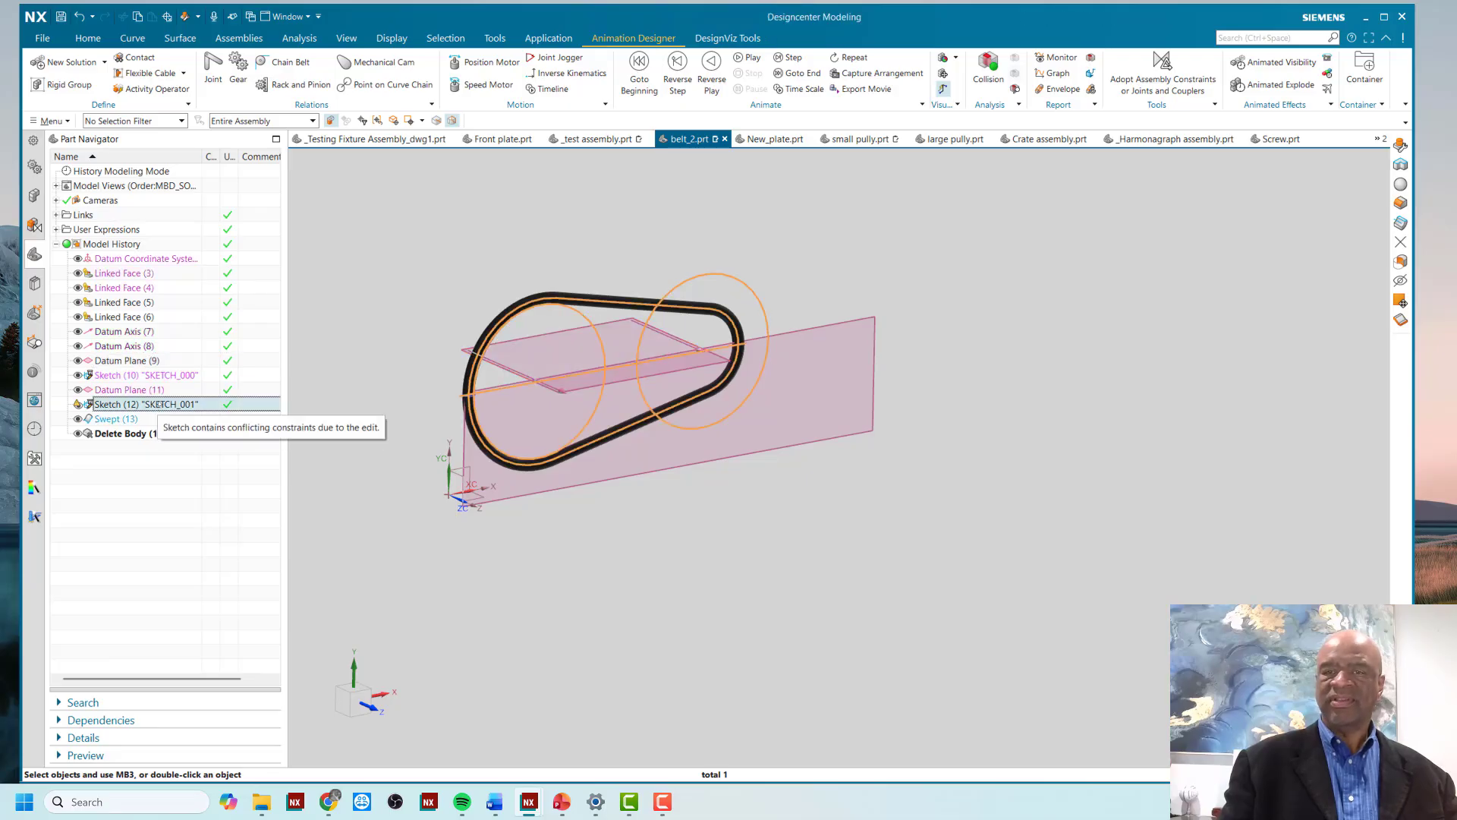
{"action": "double_click", "coordinate": [159, 405]}
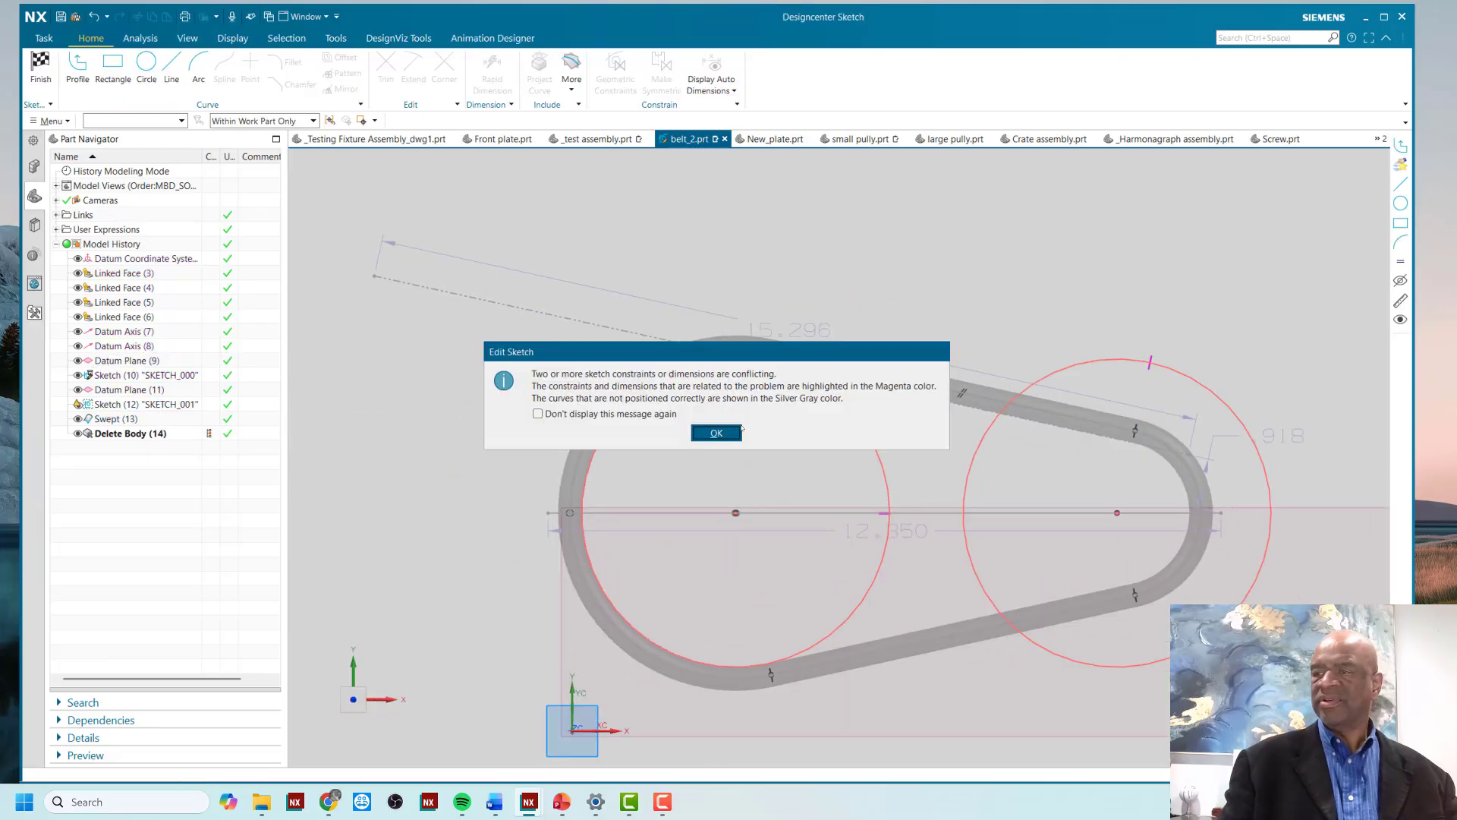
{"action": "left_click", "coordinate": [739, 432]}
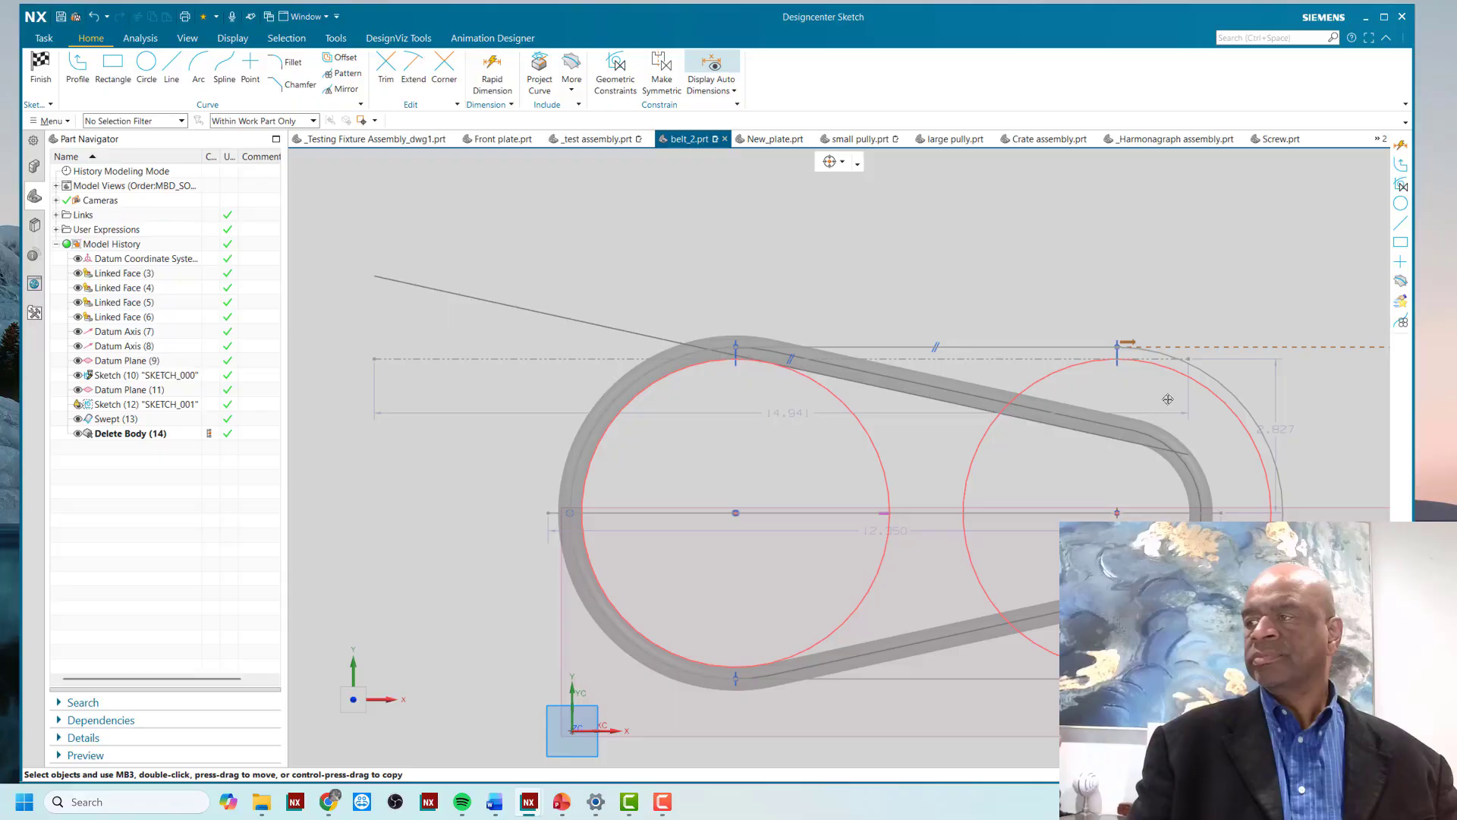
{"action": "scroll", "coordinate": [822, 272], "scroll_direction": "down", "scroll_amount": 3}
{"action": "scroll", "coordinate": [1063, 314], "scroll_direction": "up", "scroll_amount": 2}
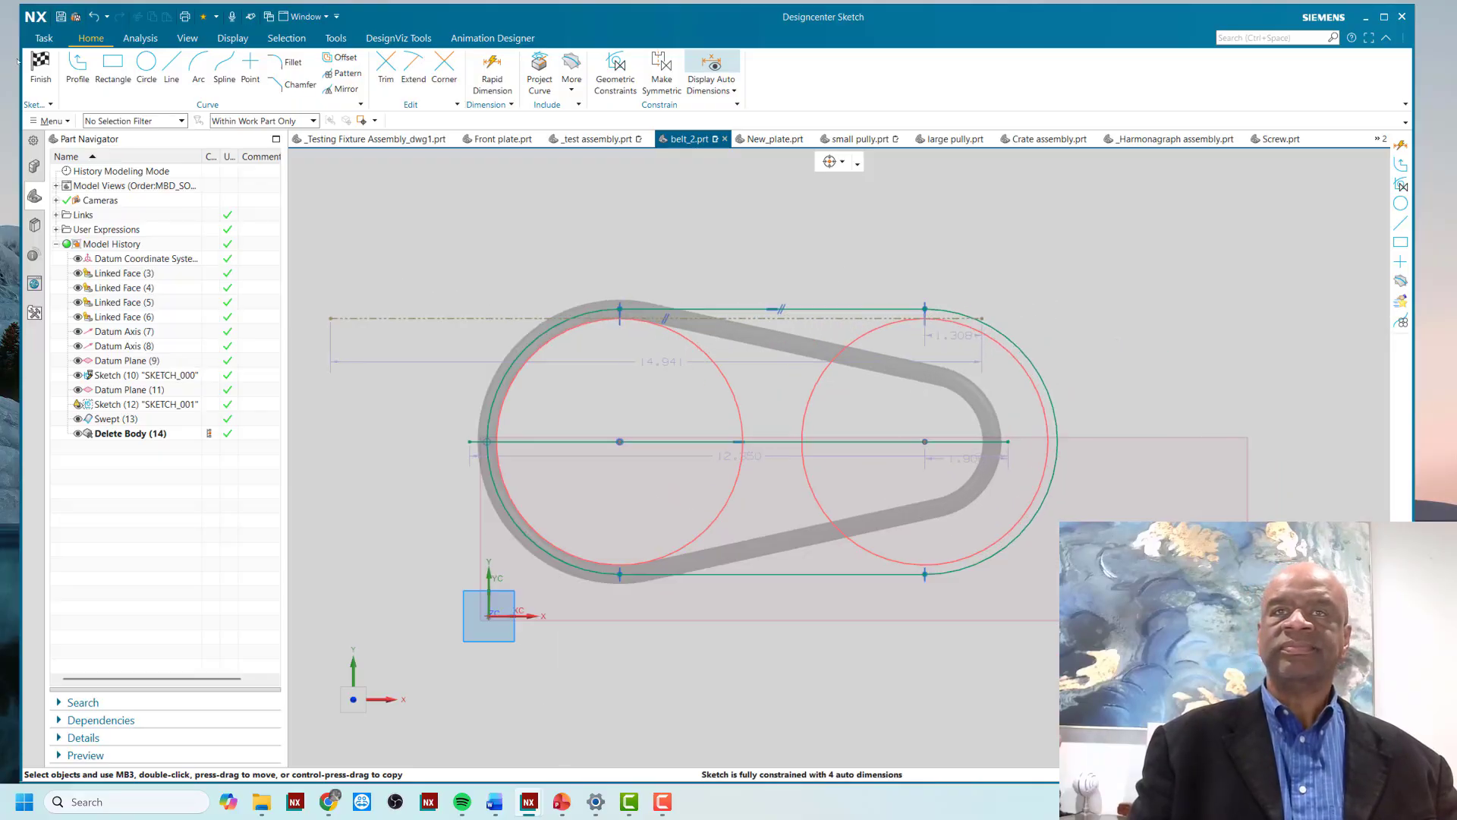
{"action": "key", "text": "ctrl+q"}
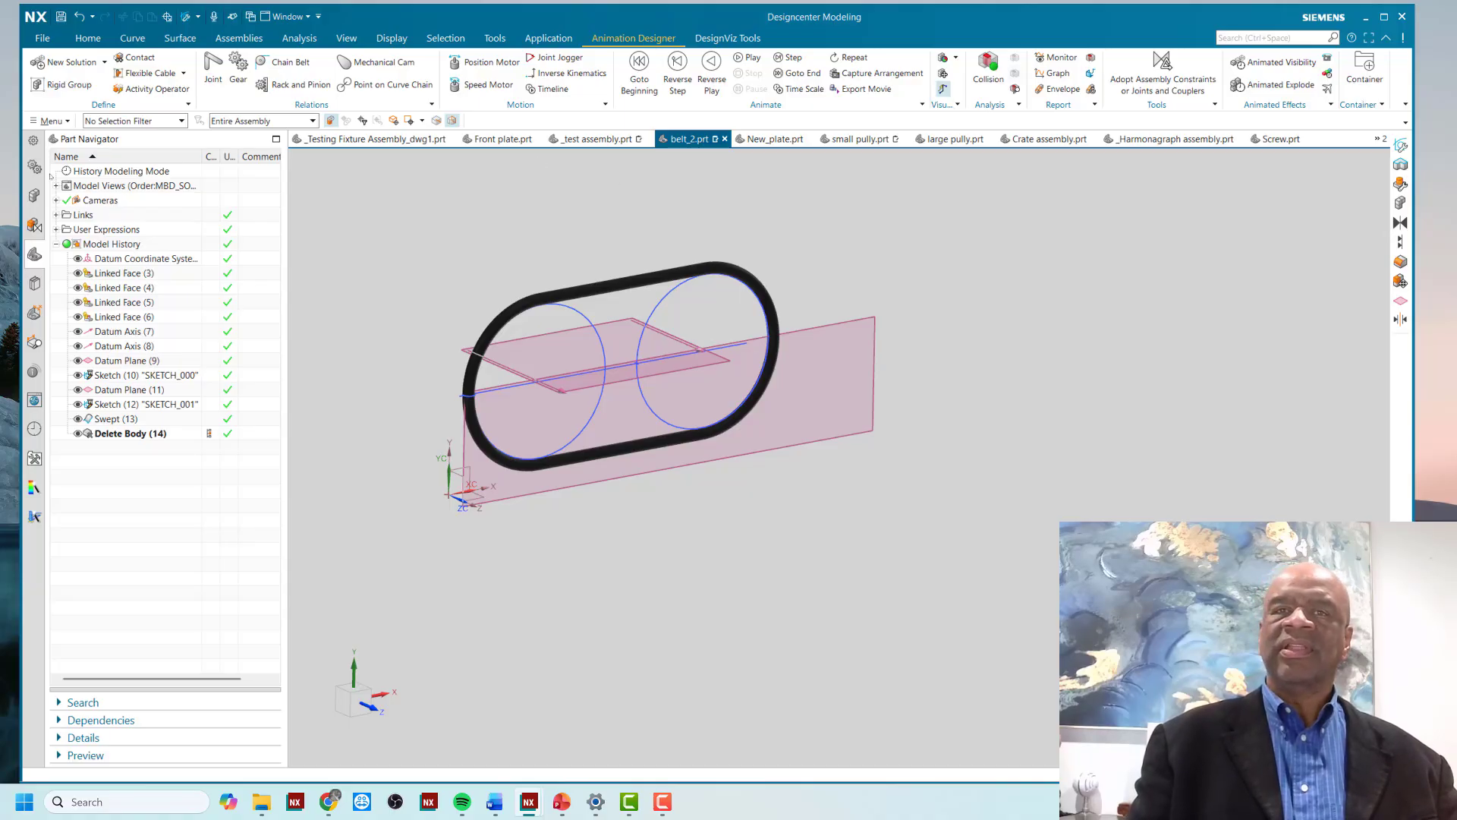
Open belt_2's parent, _test assembly, in the window
{"action": "left_click", "coordinate": [37, 192]}
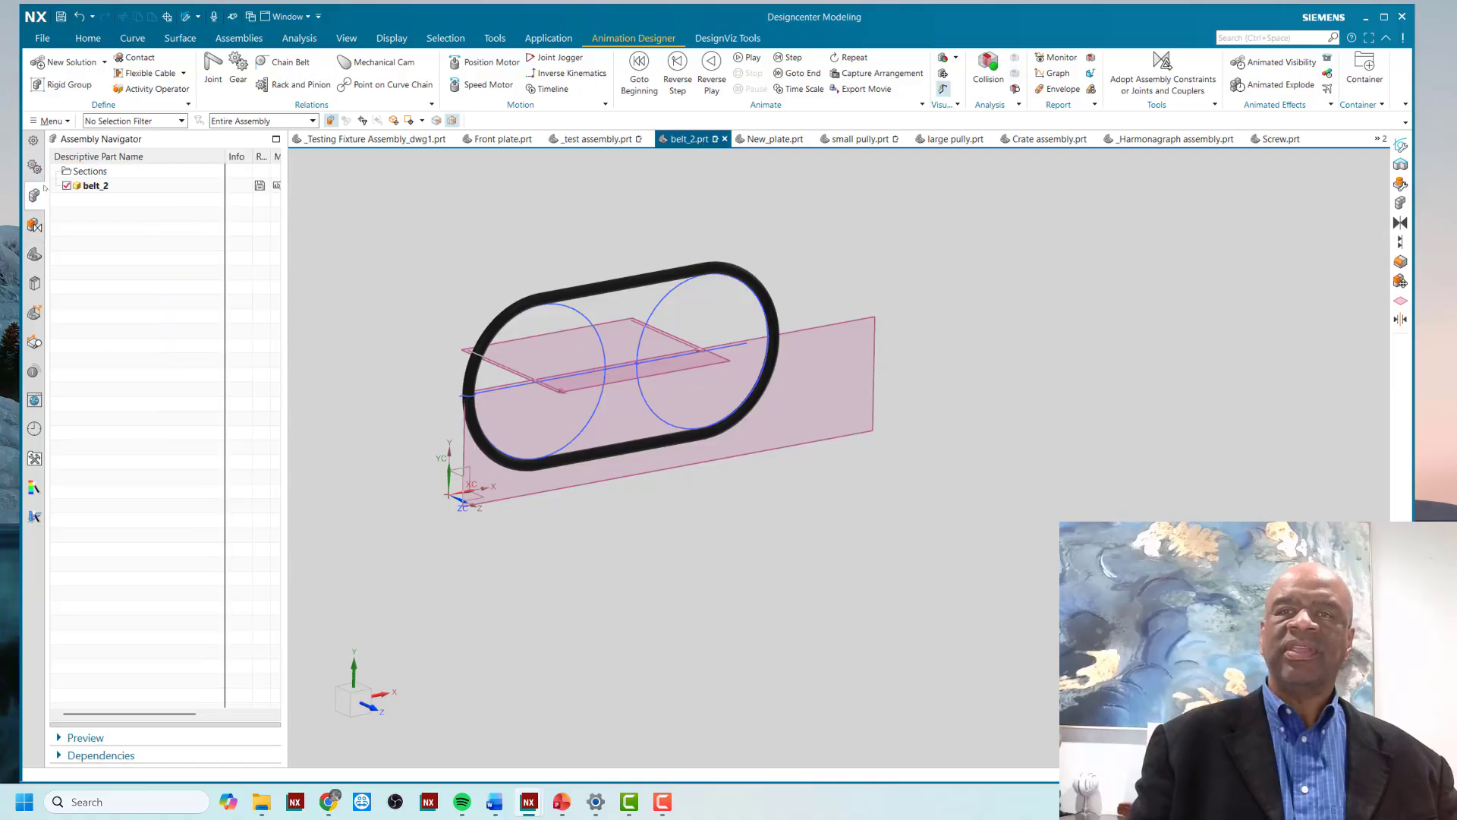
{"action": "right_click", "coordinate": [88, 185]}
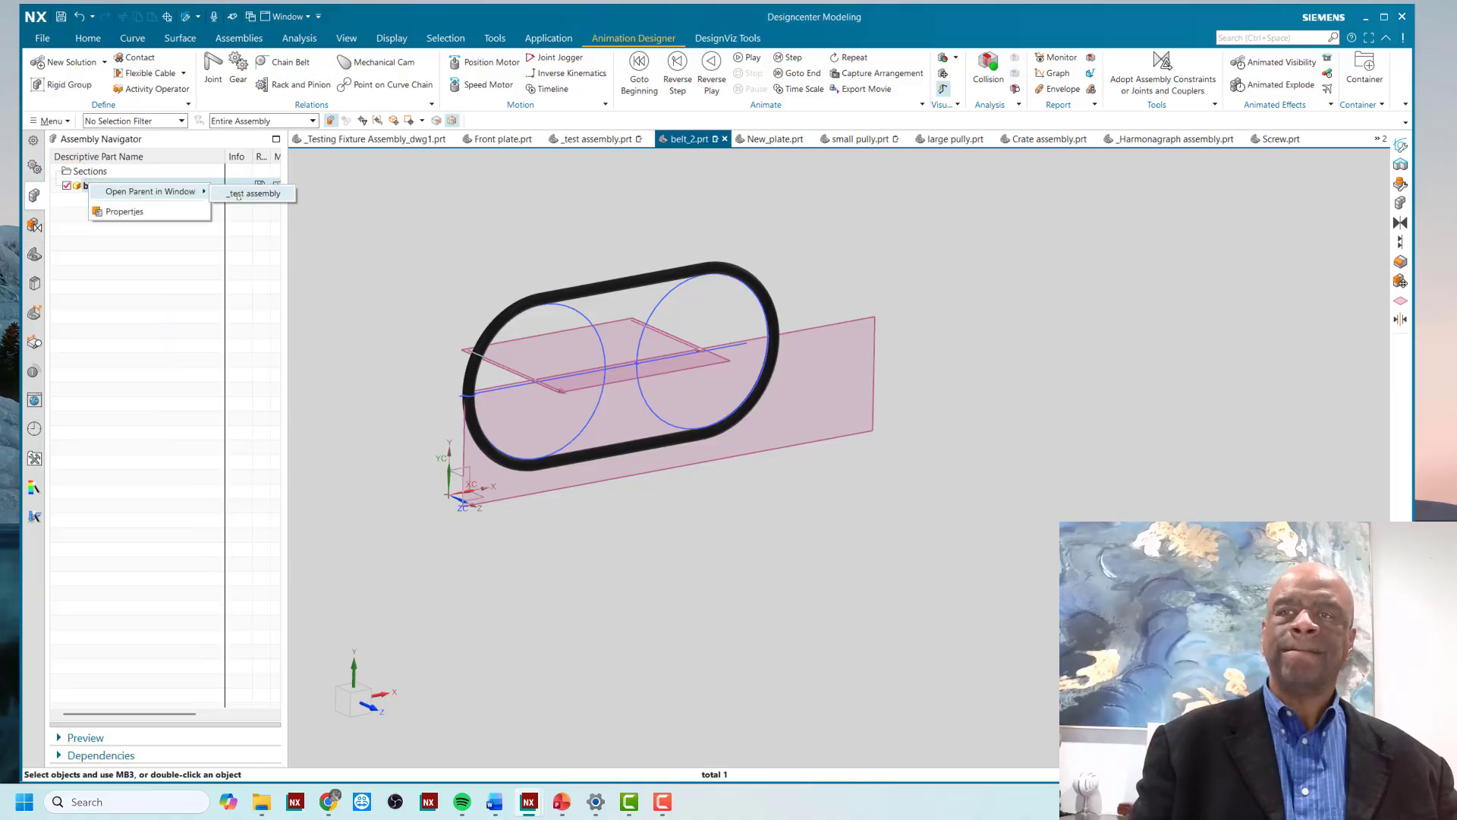
{"action": "left_click", "coordinate": [243, 194]}
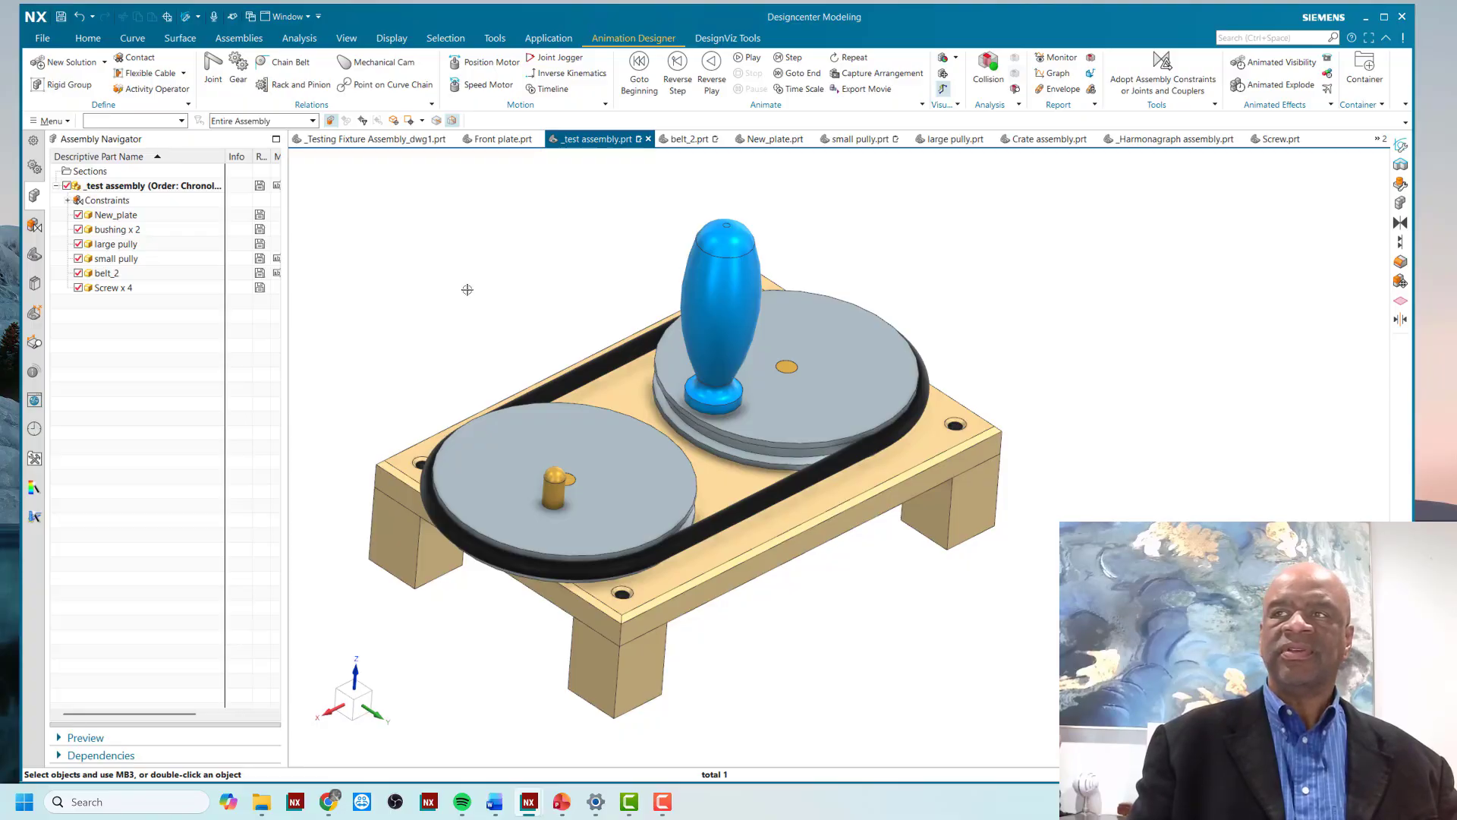
Play the animation with the resized small pulley and updated belt, and watch the motion from several angles
{"action": "left_click", "coordinate": [747, 58]}
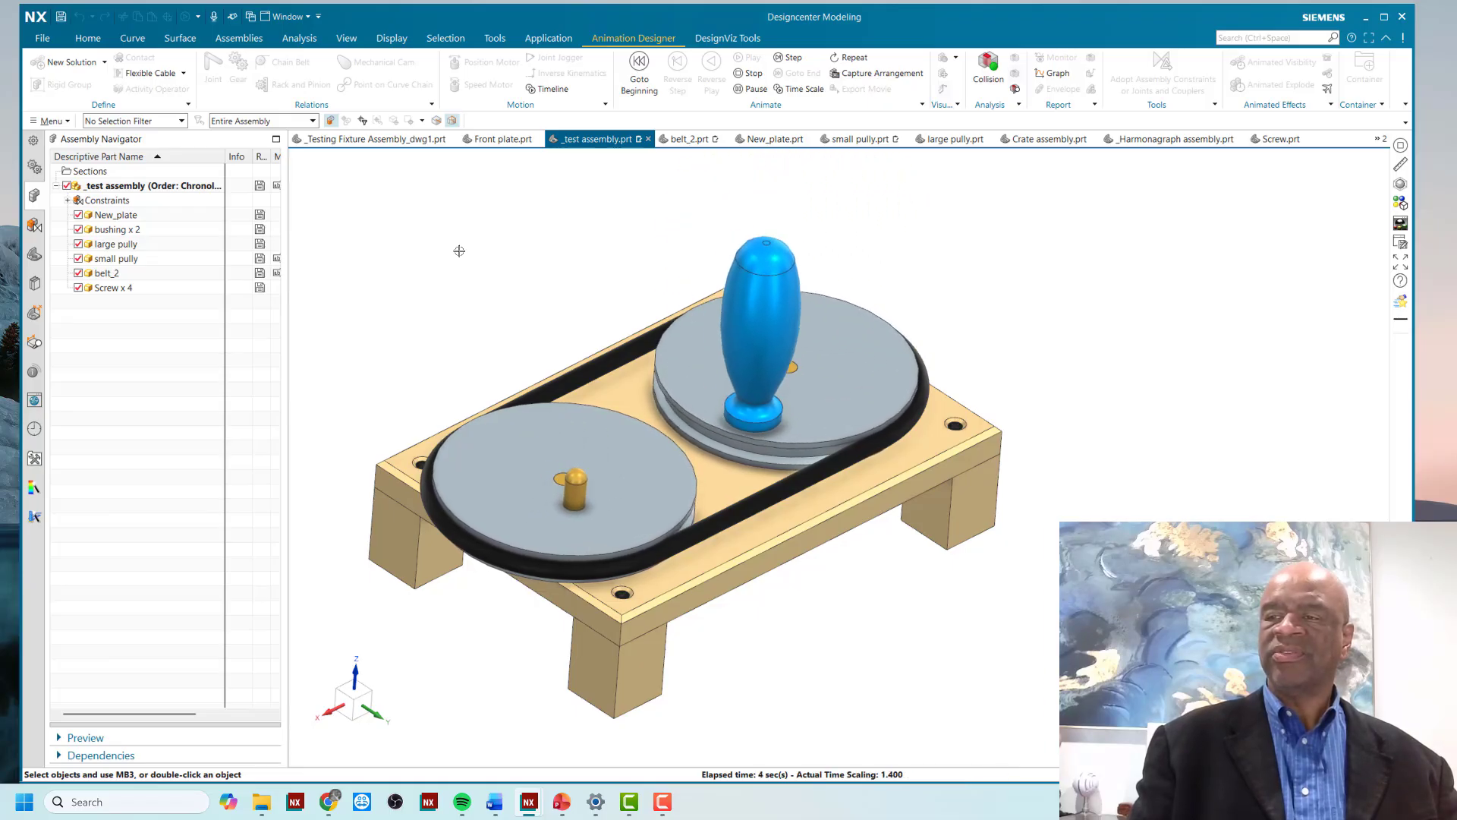
{"action": "middle_click_drag", "start_coordinate": [460, 252], "coordinate": [463, 315]}
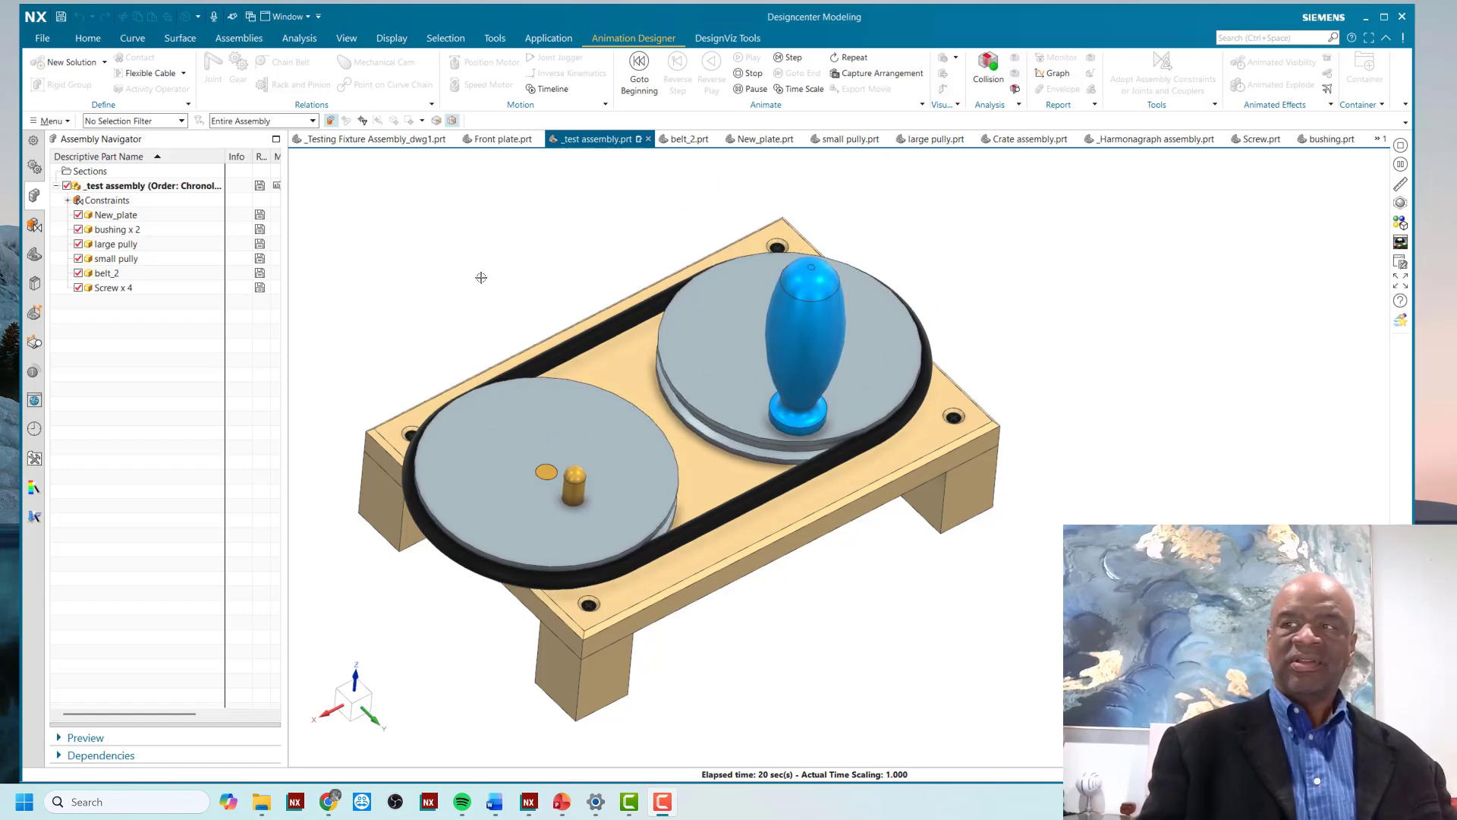
{"action": "middle_click_drag", "start_coordinate": [482, 276], "coordinate": [467, 250]}
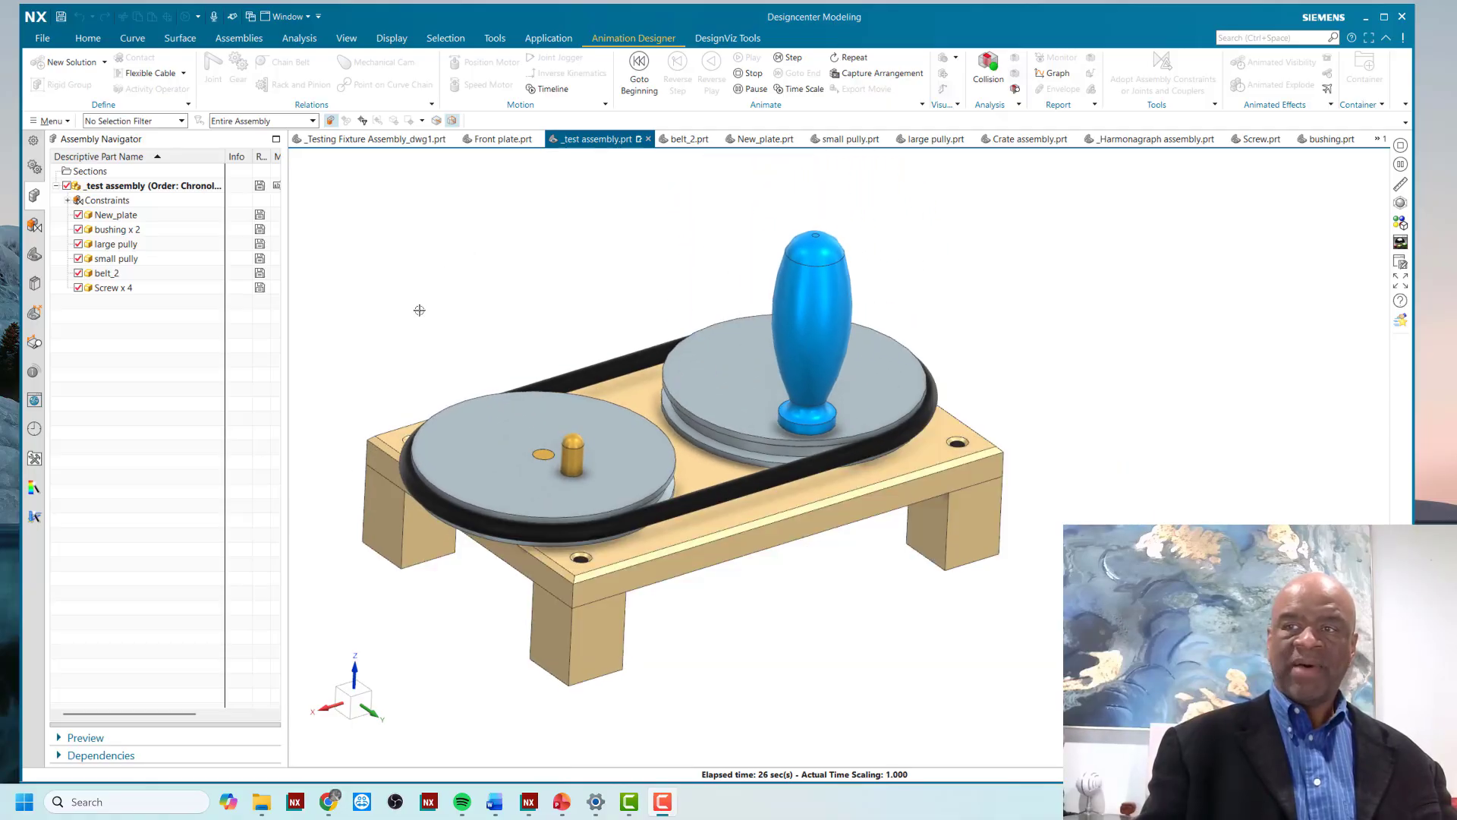
{"action": "mouse_move", "coordinate": [410, 314]}
{"action": "middle_mouse_down"}
{"action": "mouse_move", "coordinate": [402, 332]}
{"action": "mouse_move", "coordinate": [408, 311]}
{"action": "middle_mouse_up"}
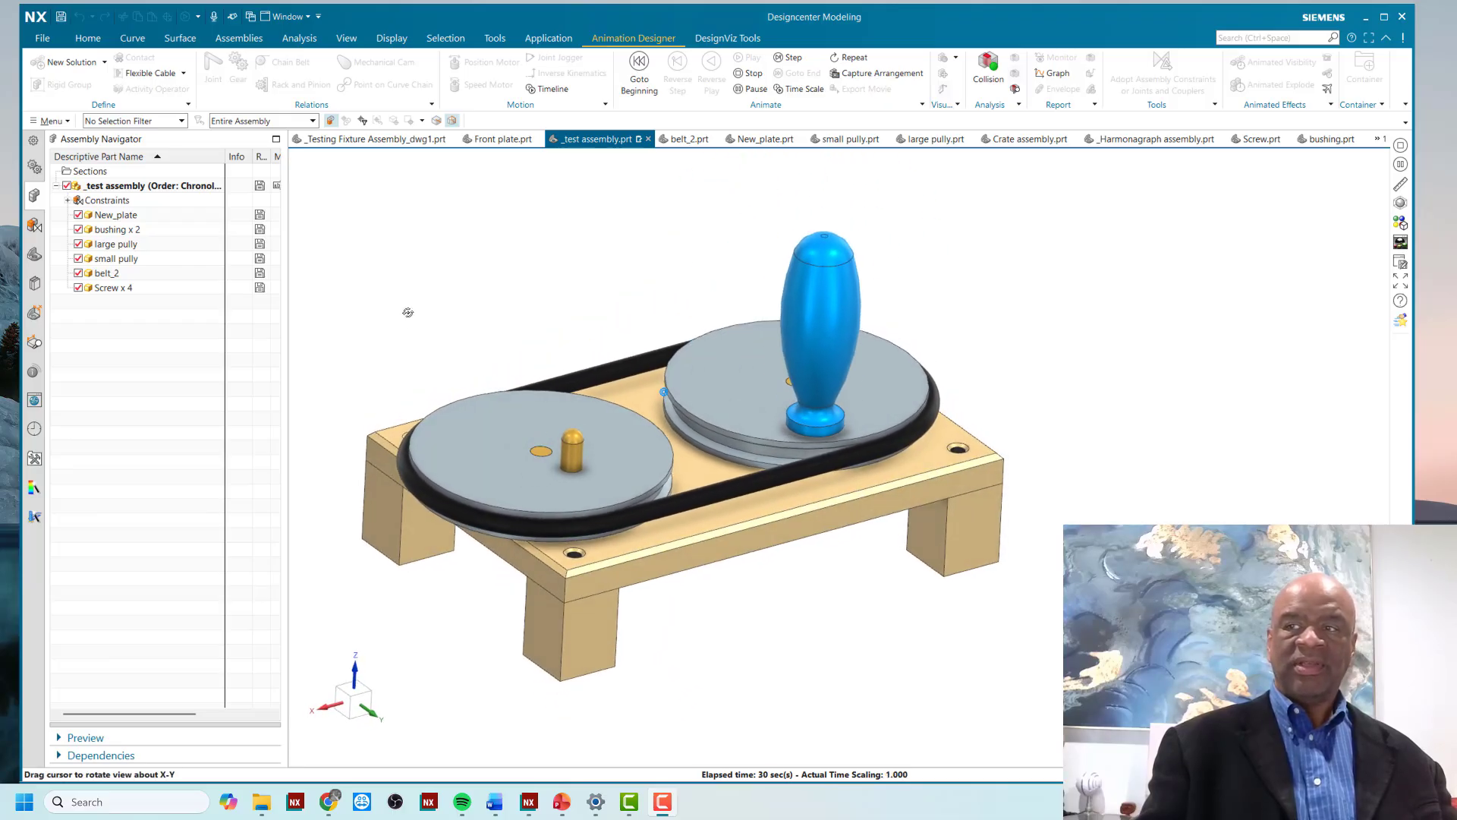